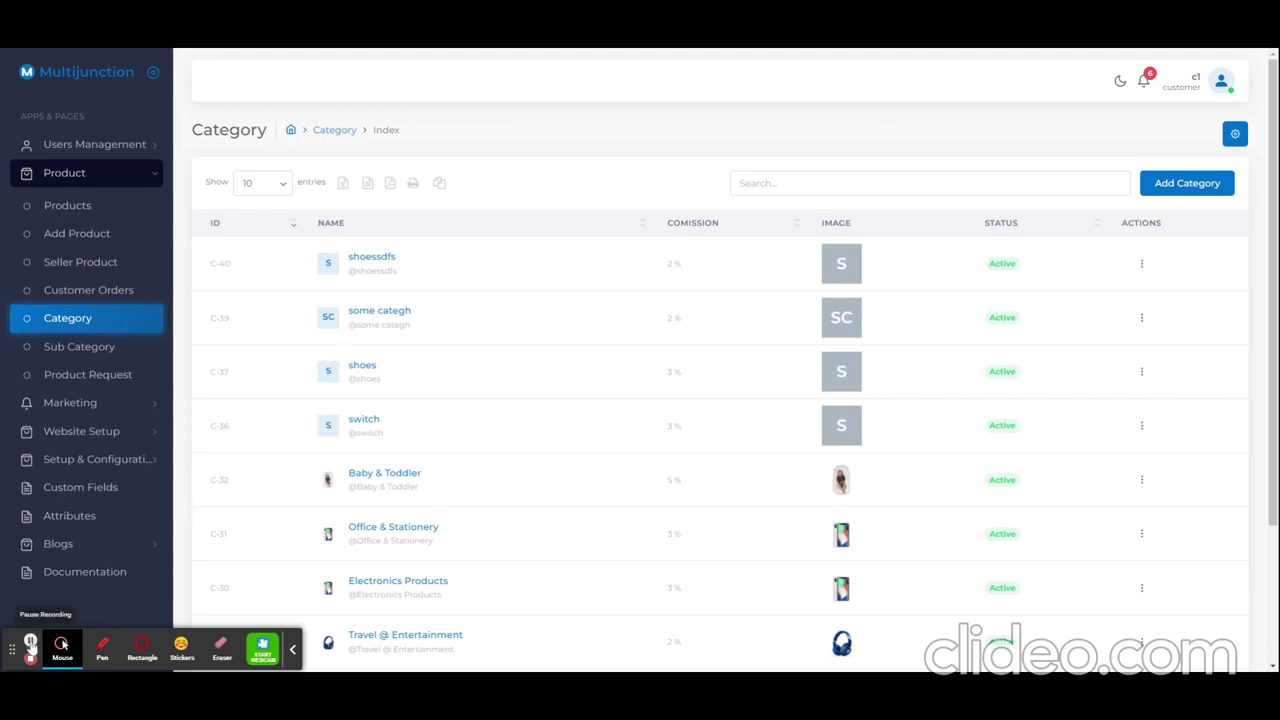
Open the form for adding a new category, review its fields and close it without saving.
left_click(1187, 189)
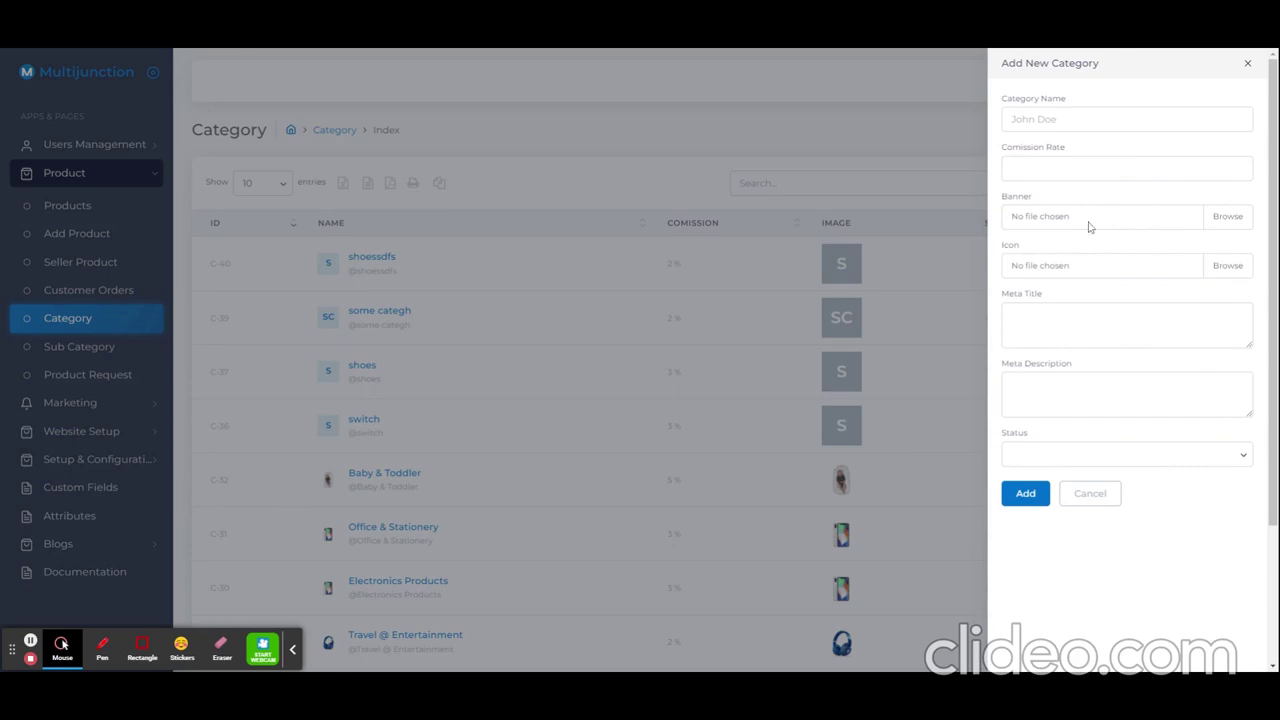
left_click(1126, 168)
left_click(956, 171)
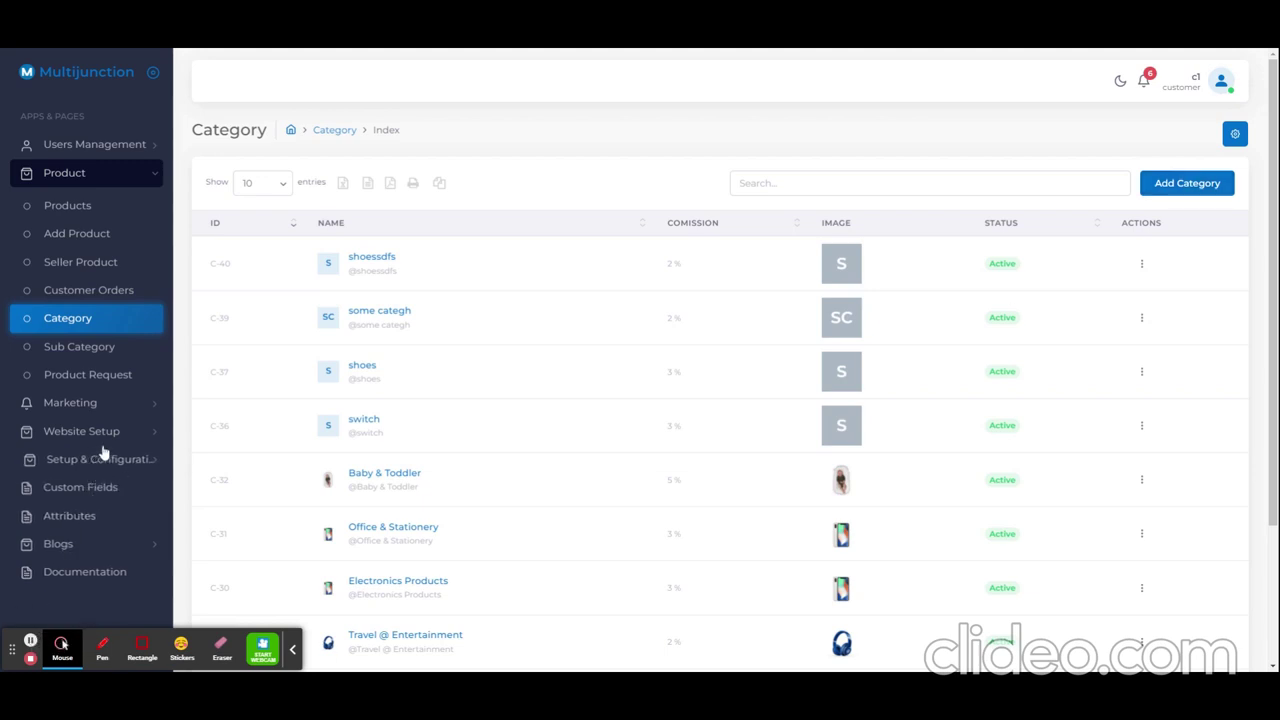
Assign the custom field "deliver" to the speaker category, searching the categories for "c".
left_click(105, 516)
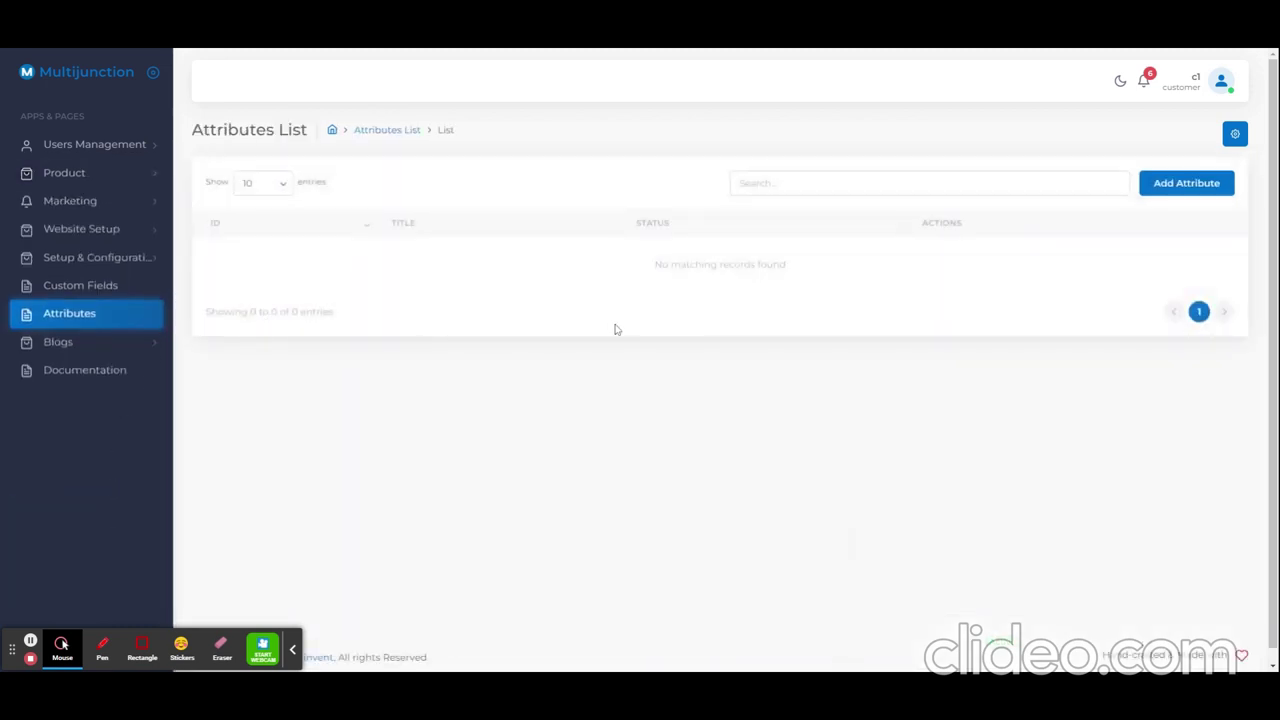
left_click(119, 288)
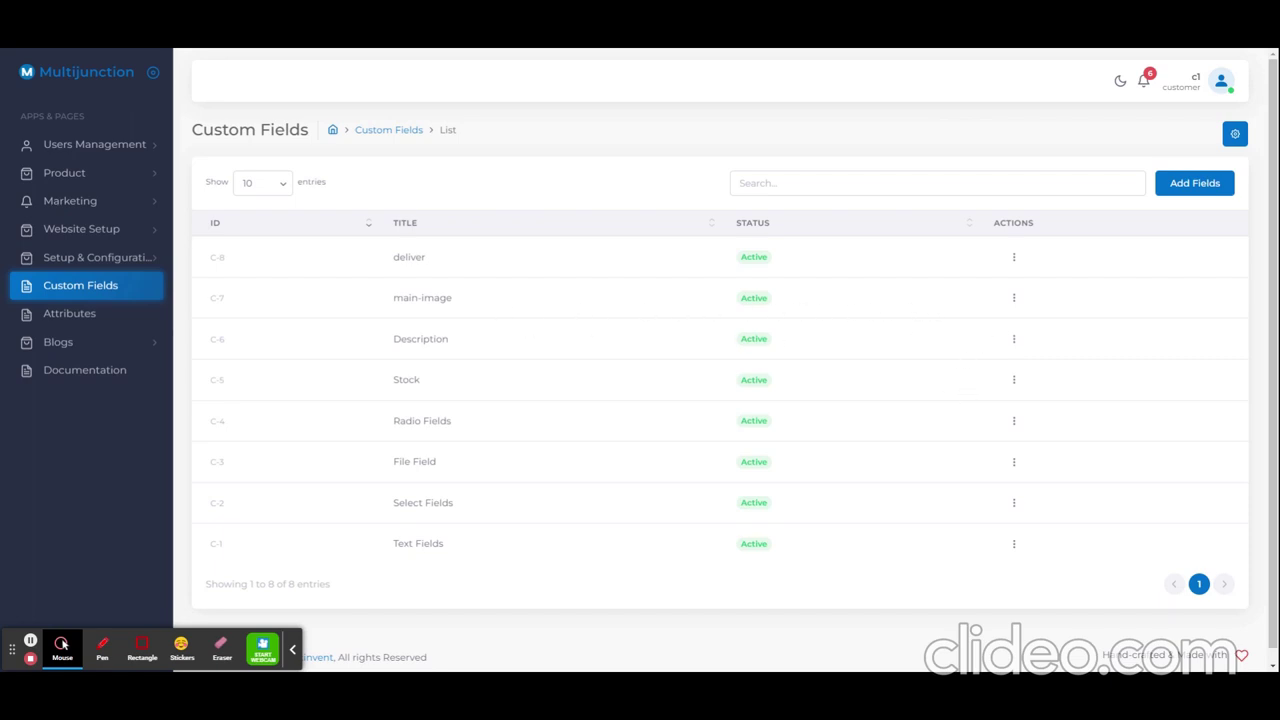
left_click(1016, 260)
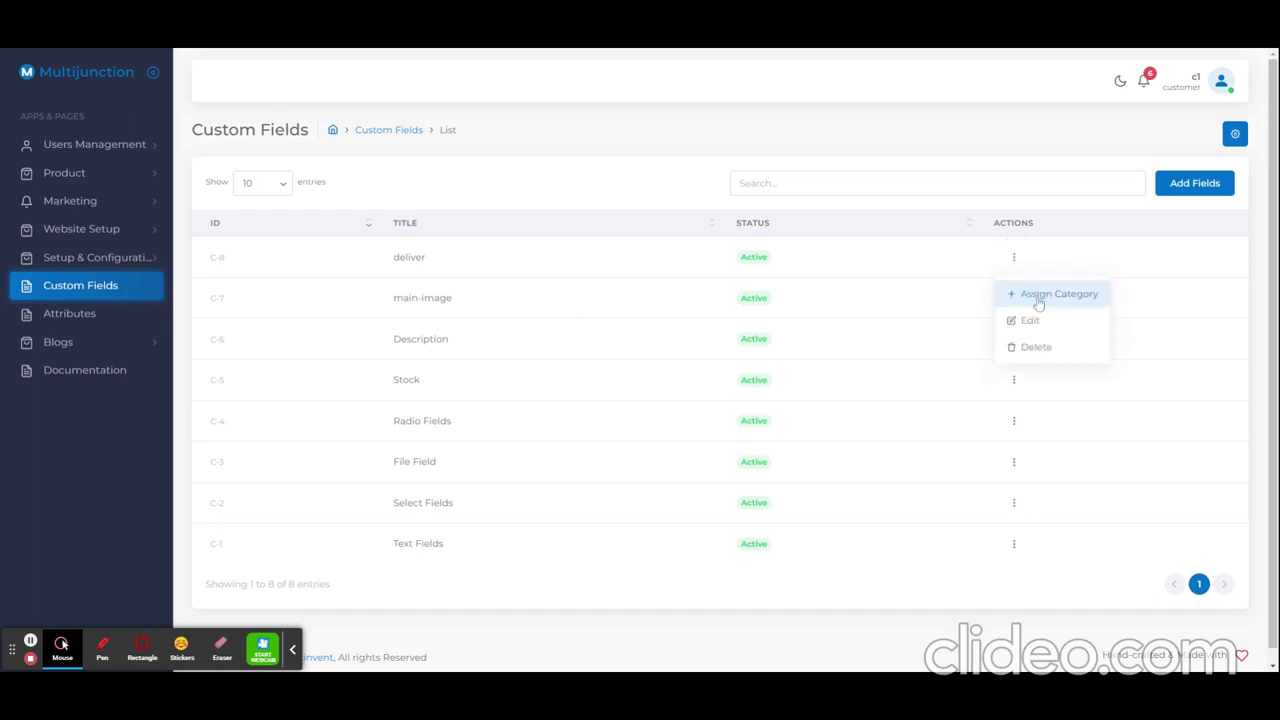
left_click(1038, 301)
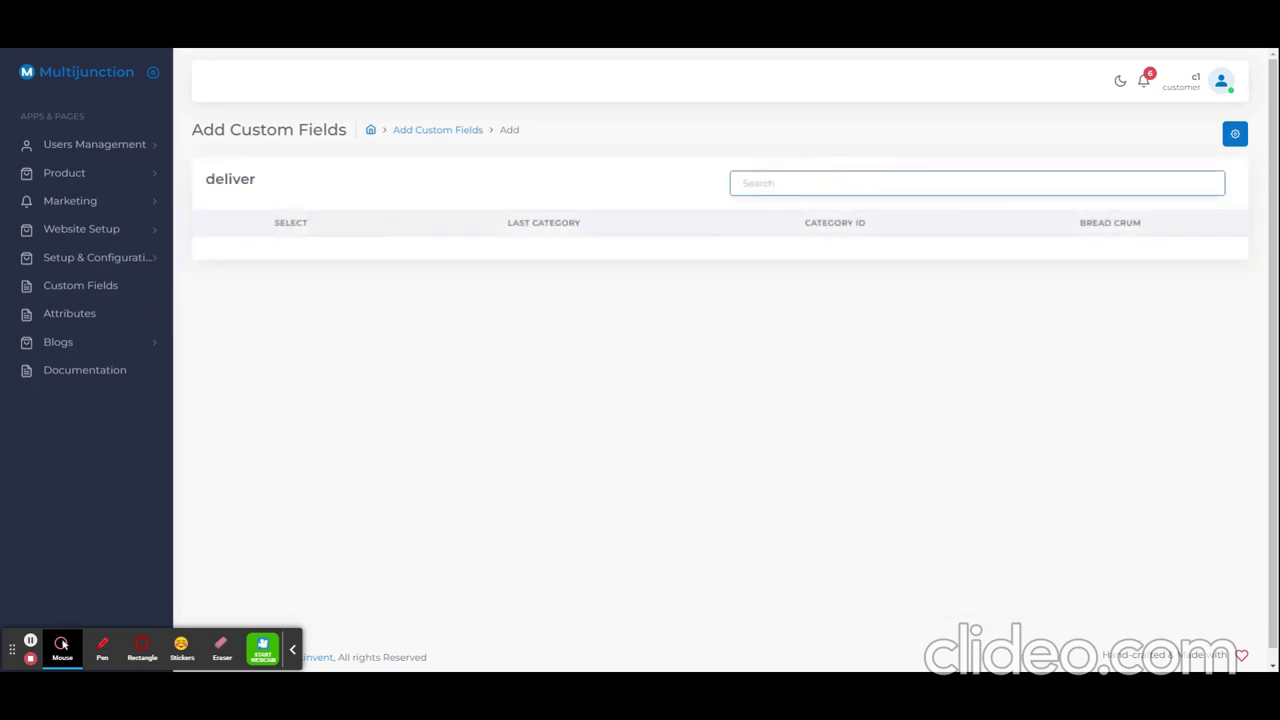
type("c")
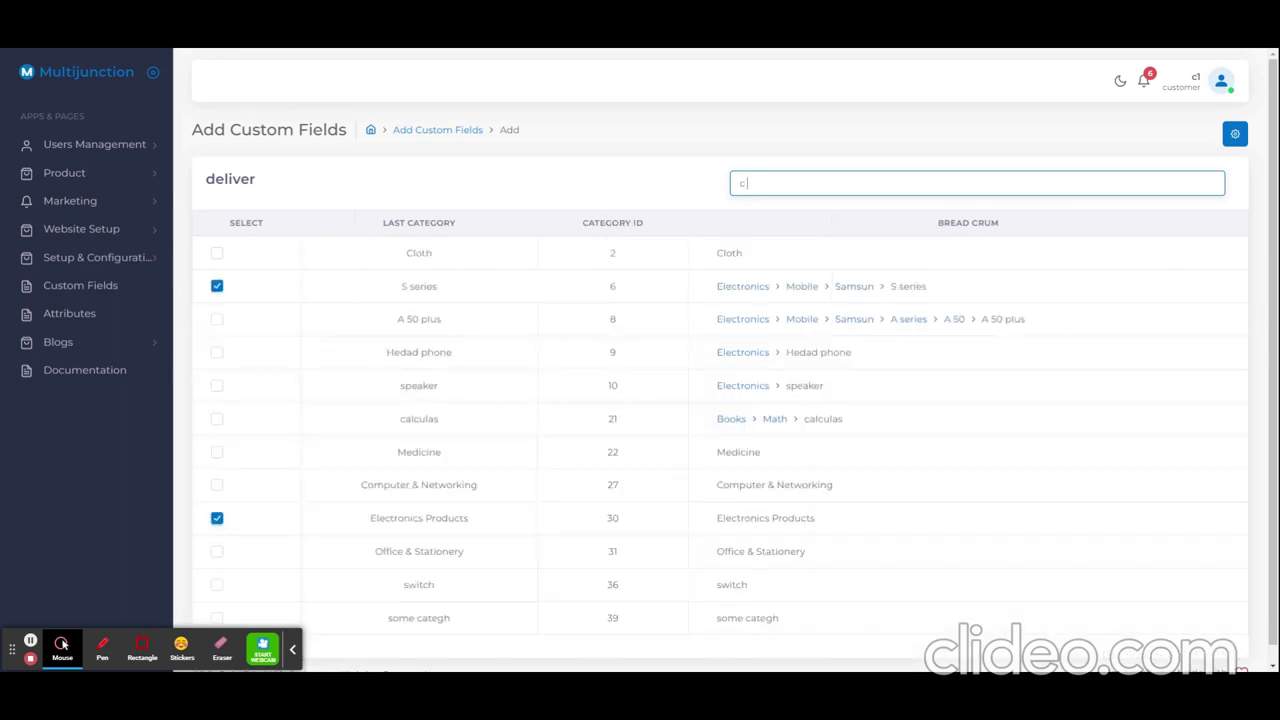
left_click(826, 191)
left_click(216, 386)
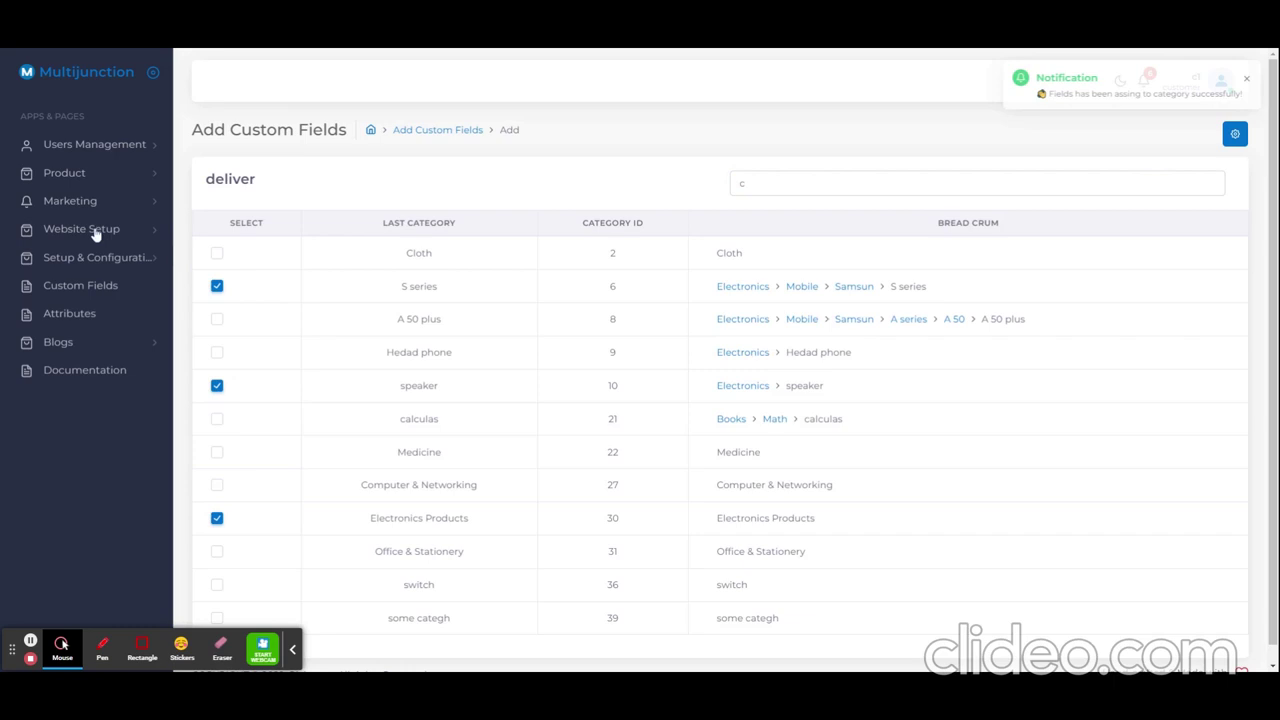
Start a new custom field group and add text input, select, radio and file fields to it.
left_click(82, 287)
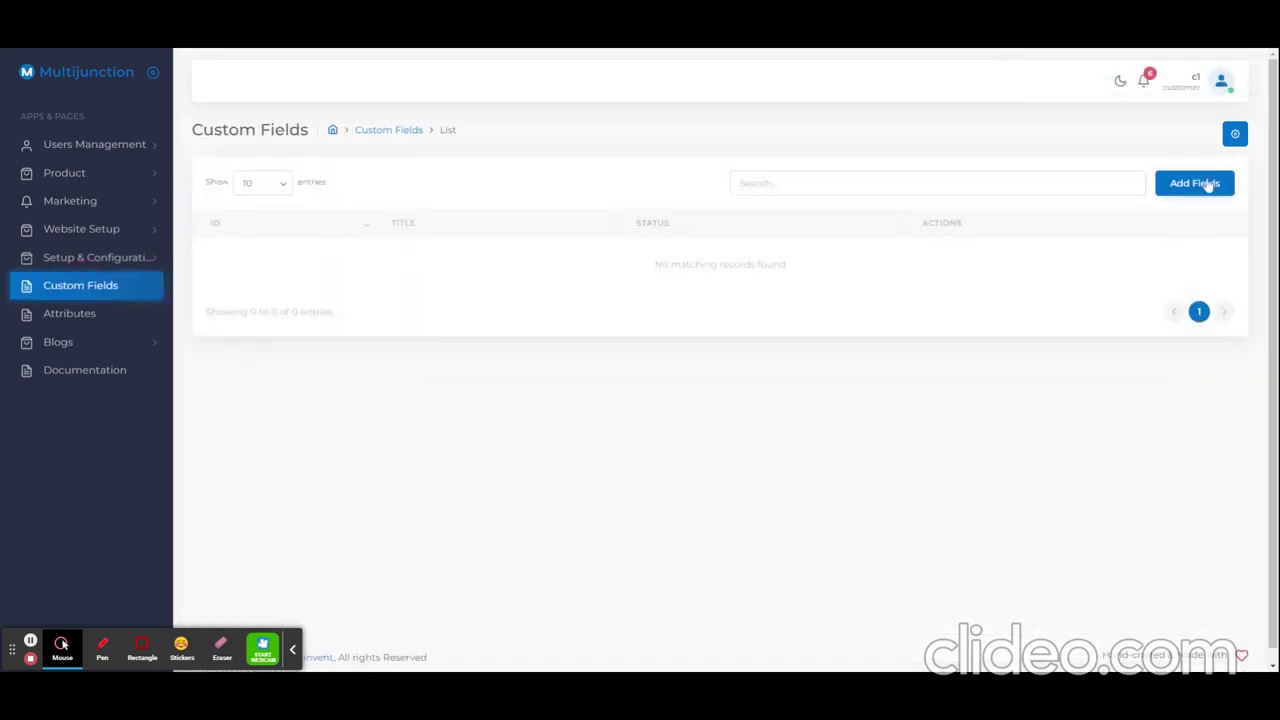
left_click(1205, 185)
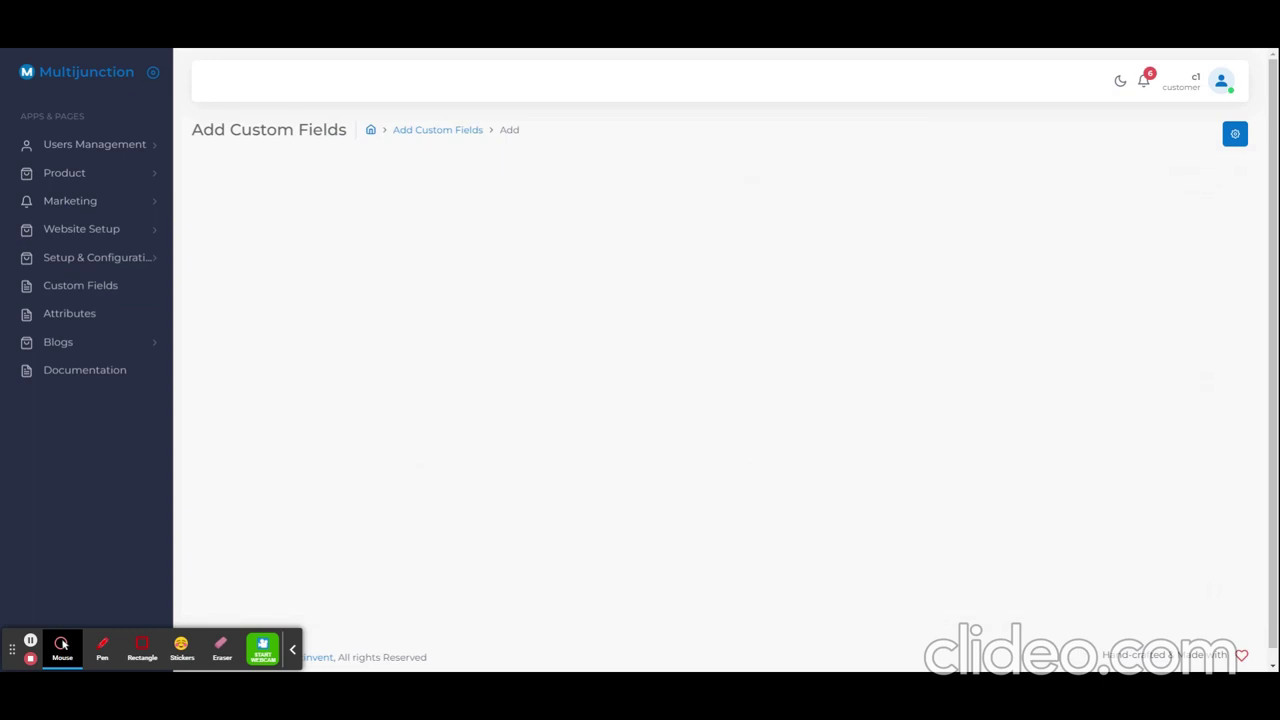
left_click(994, 183)
left_click(1071, 186)
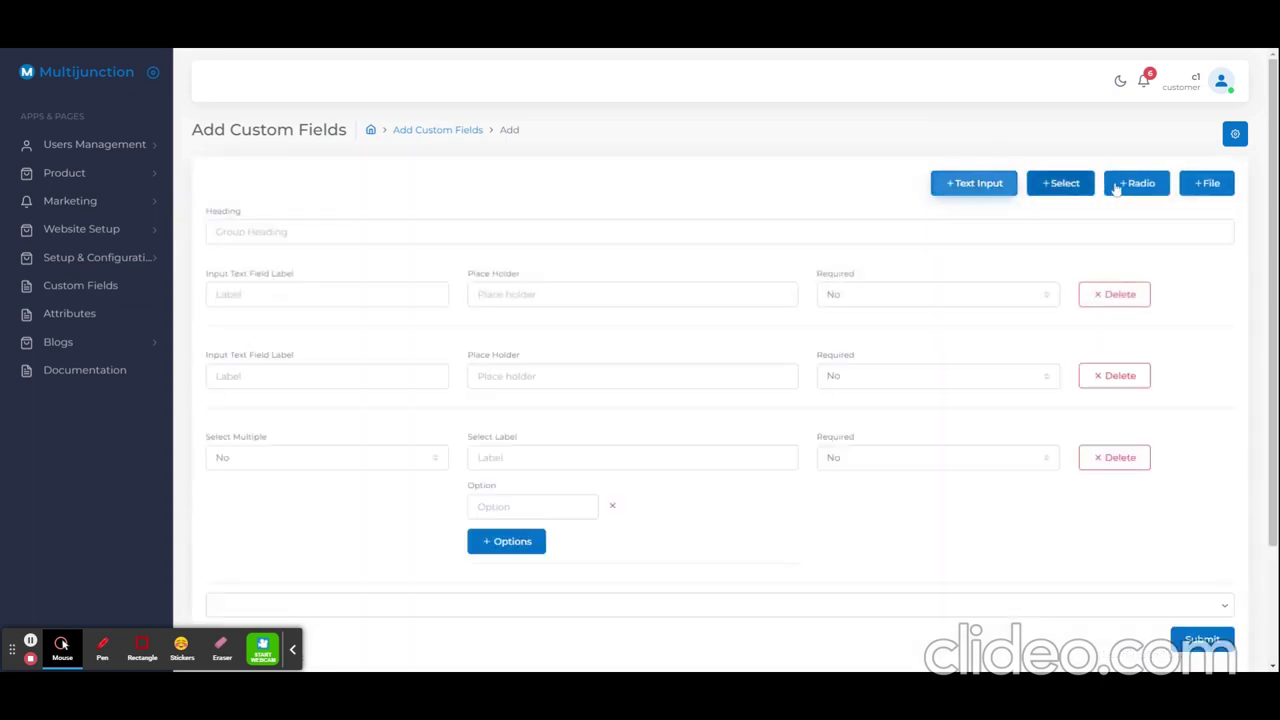
left_click(1117, 185)
left_click(1210, 187)
Add two more options each to the select field and the radio field of the new custom field group.
scroll(523, 474, "down", 3)
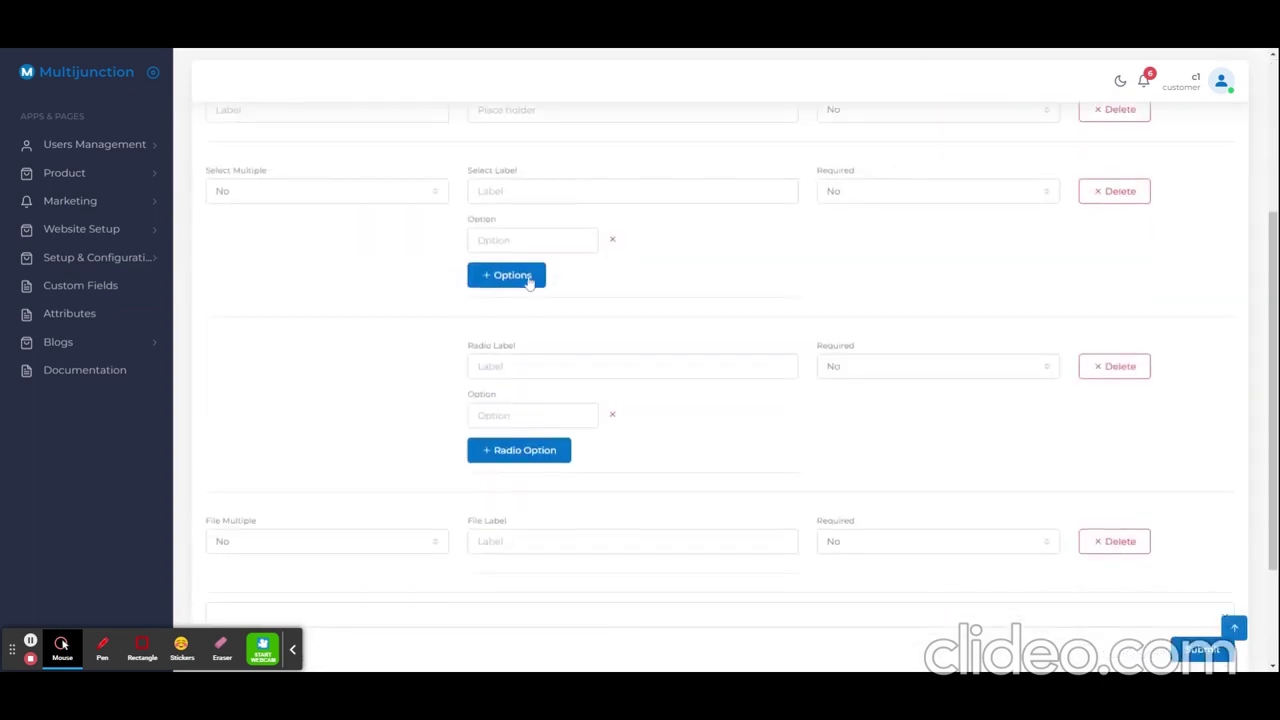
left_click(528, 280)
left_click(498, 502)
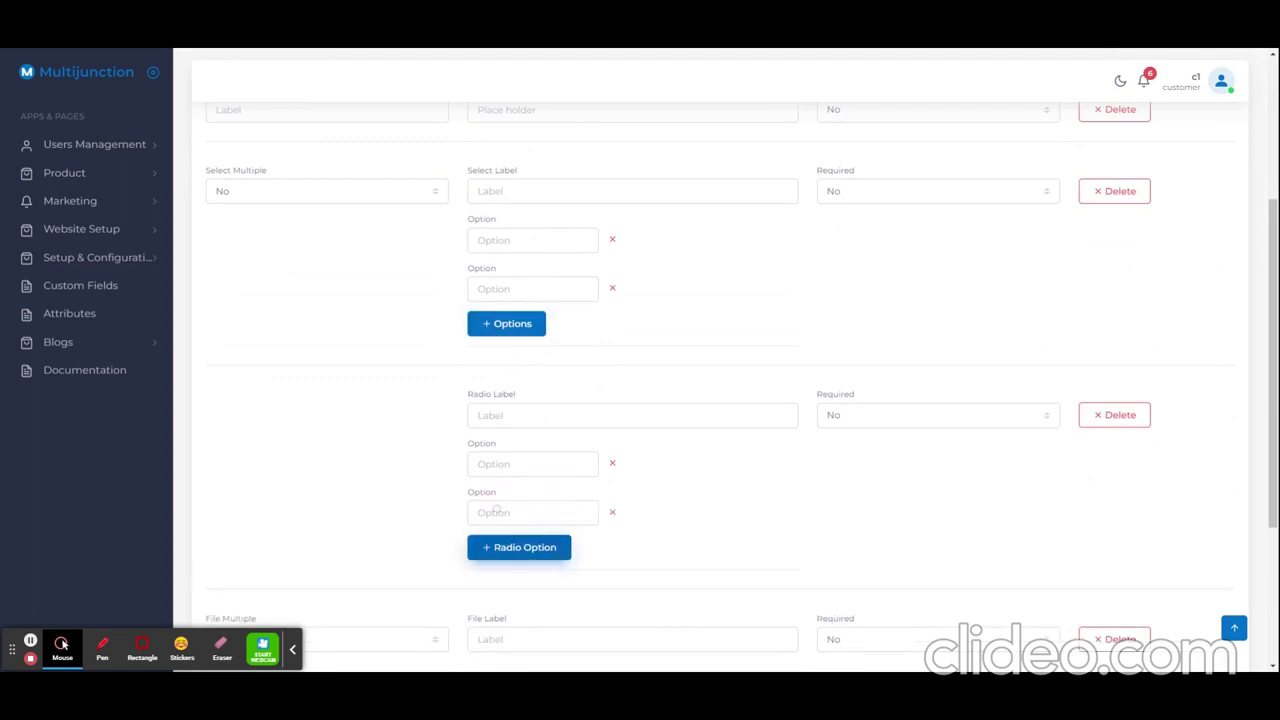
left_click(532, 547)
left_click(514, 323)
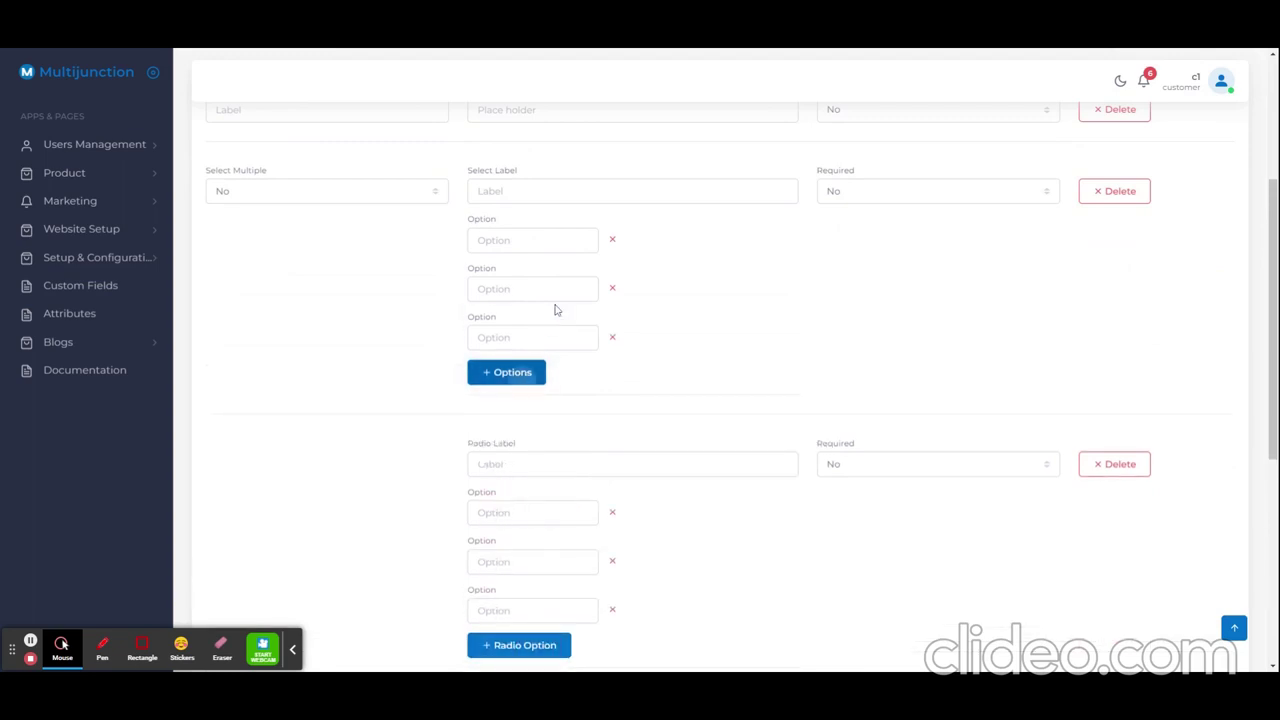
scroll(714, 286, "up", 3)
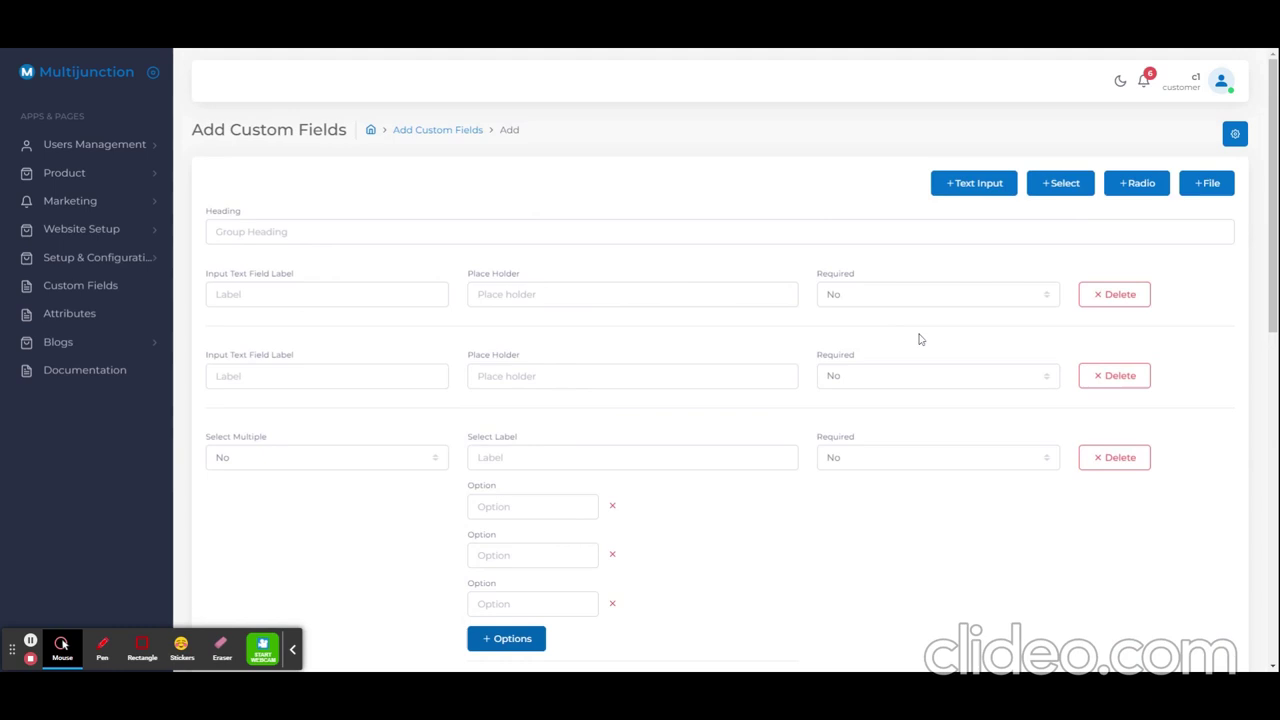
left_click(975, 196)
Start a new product and submit its information with title "Voluptas dolorum et" and subtitle "Nulla deleniti aut m".
left_click(92, 173)
left_click(69, 206)
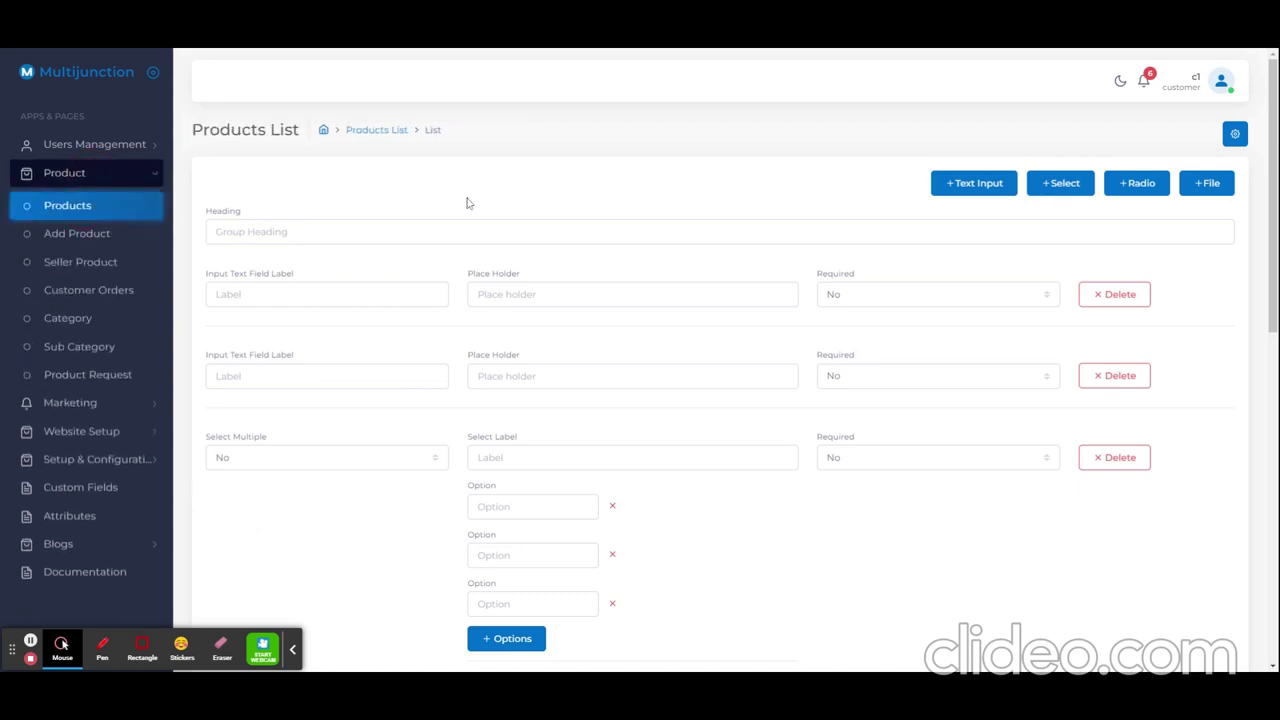
left_click(1192, 184)
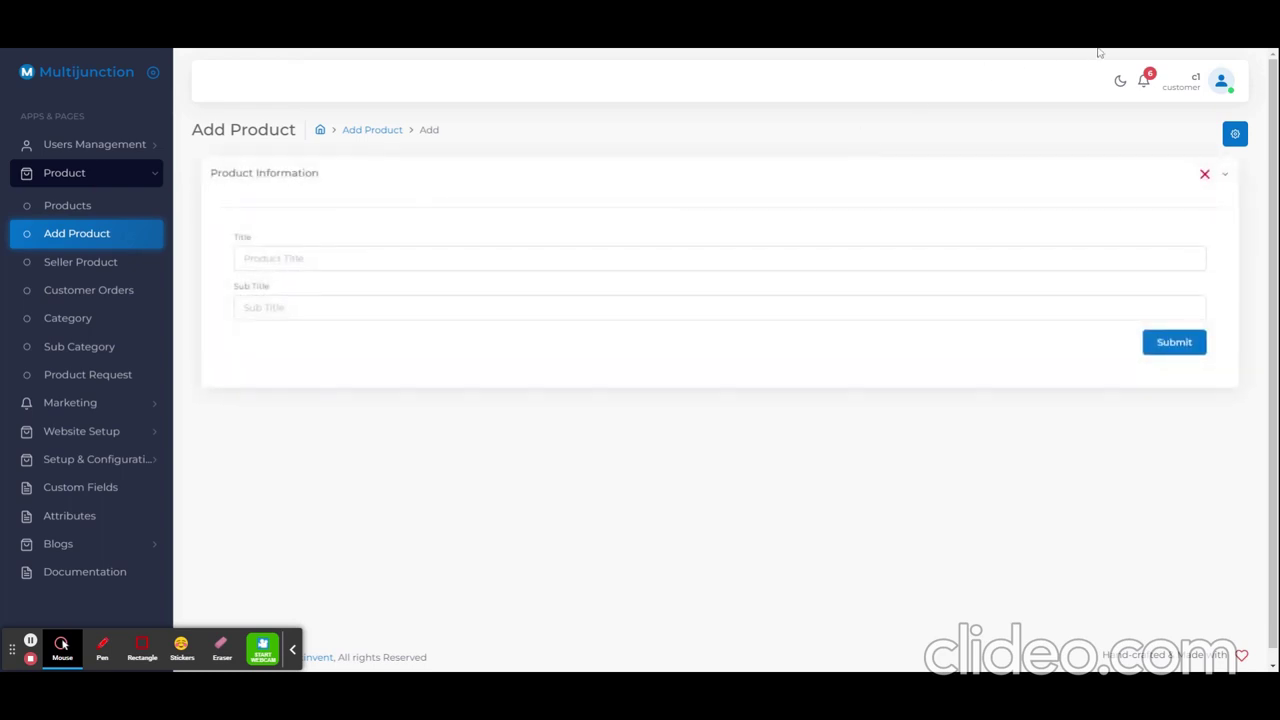
key("alt+shift+f")
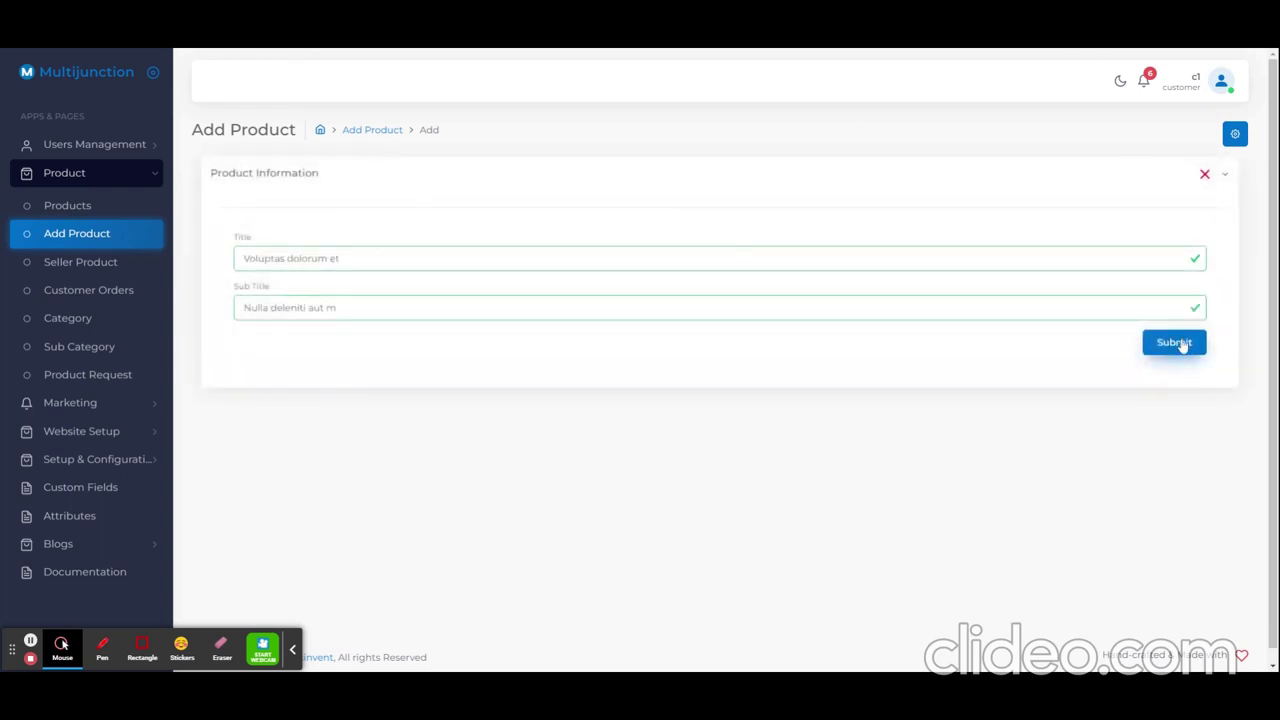
left_click(1179, 345)
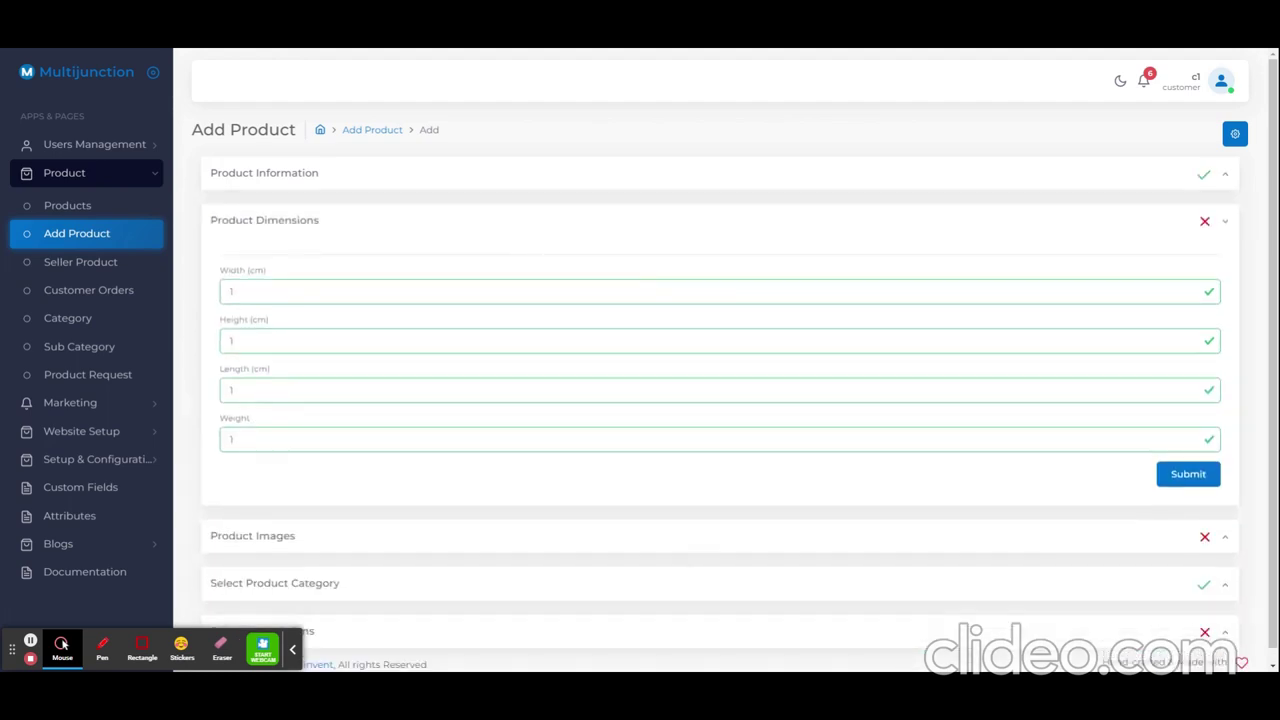
Submit the product's width, height, length and weight as 1, and upload one main product image.
left_click(1198, 472)
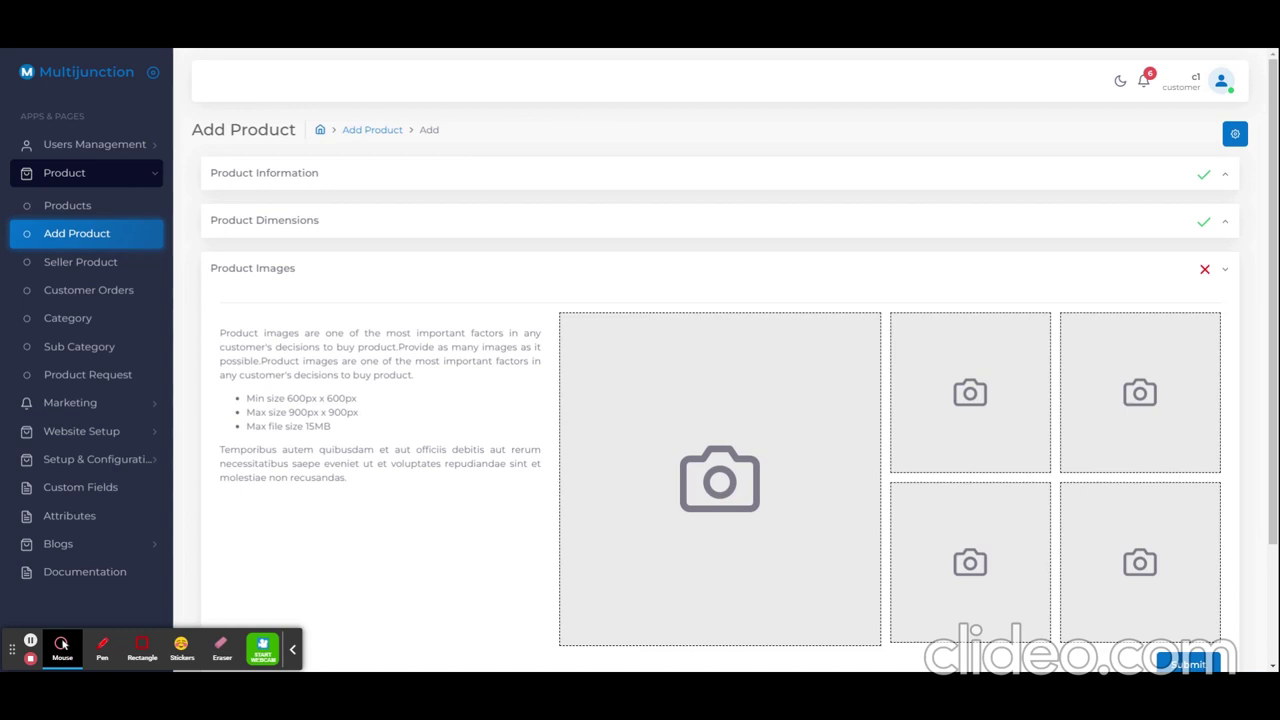
scroll(1166, 571, "down", 2)
left_click(1186, 516)
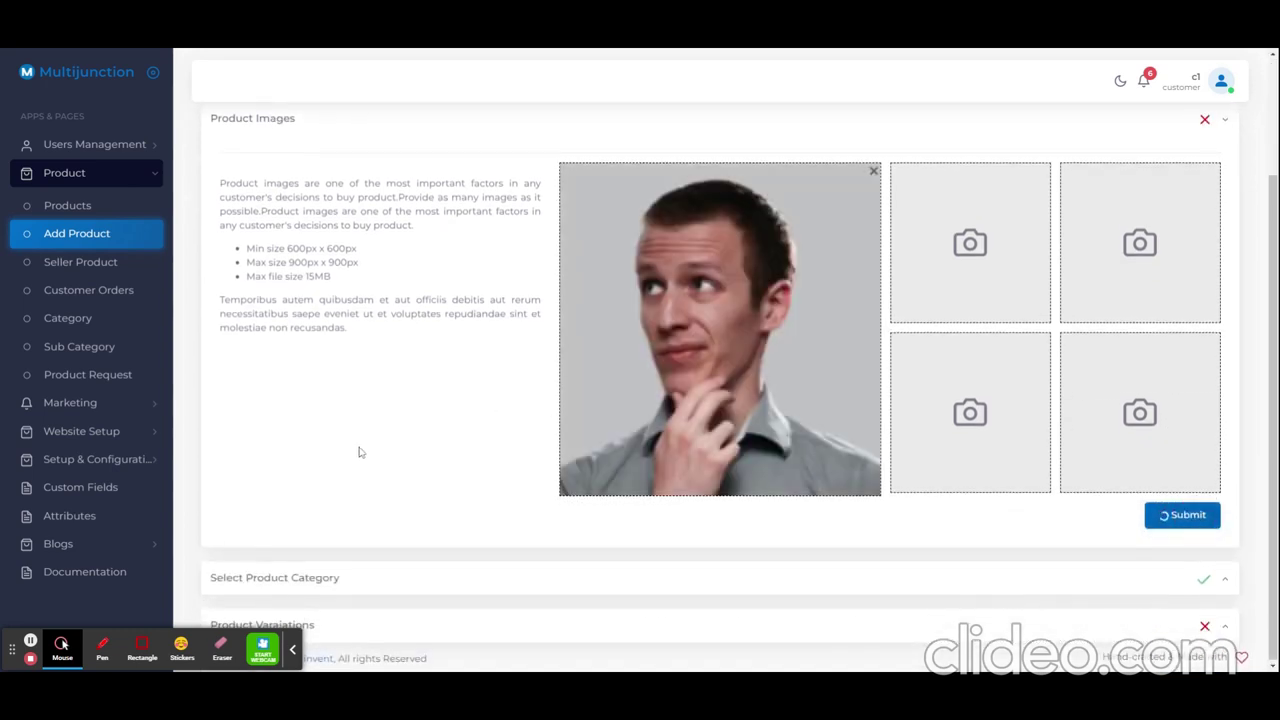
Set the product category to Electronics > Mobile > Samsun > A series > A 50 > A 50 plus.
left_click(405, 589)
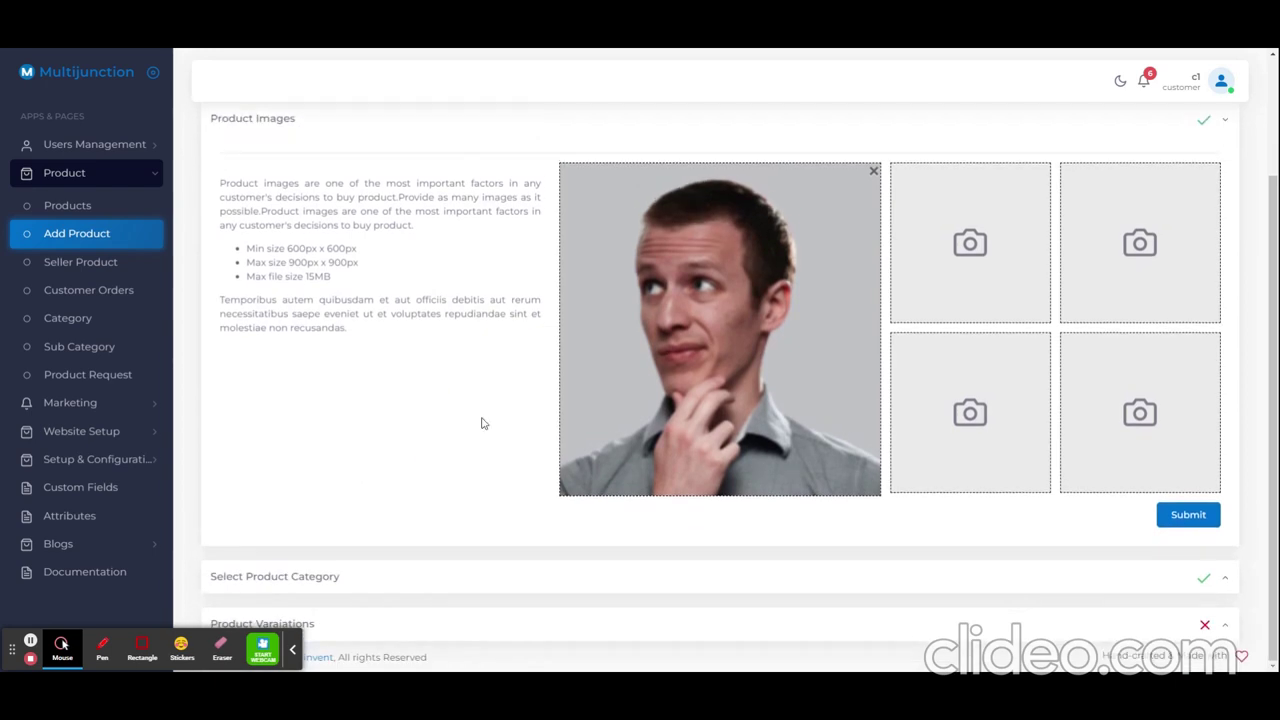
left_click(396, 580)
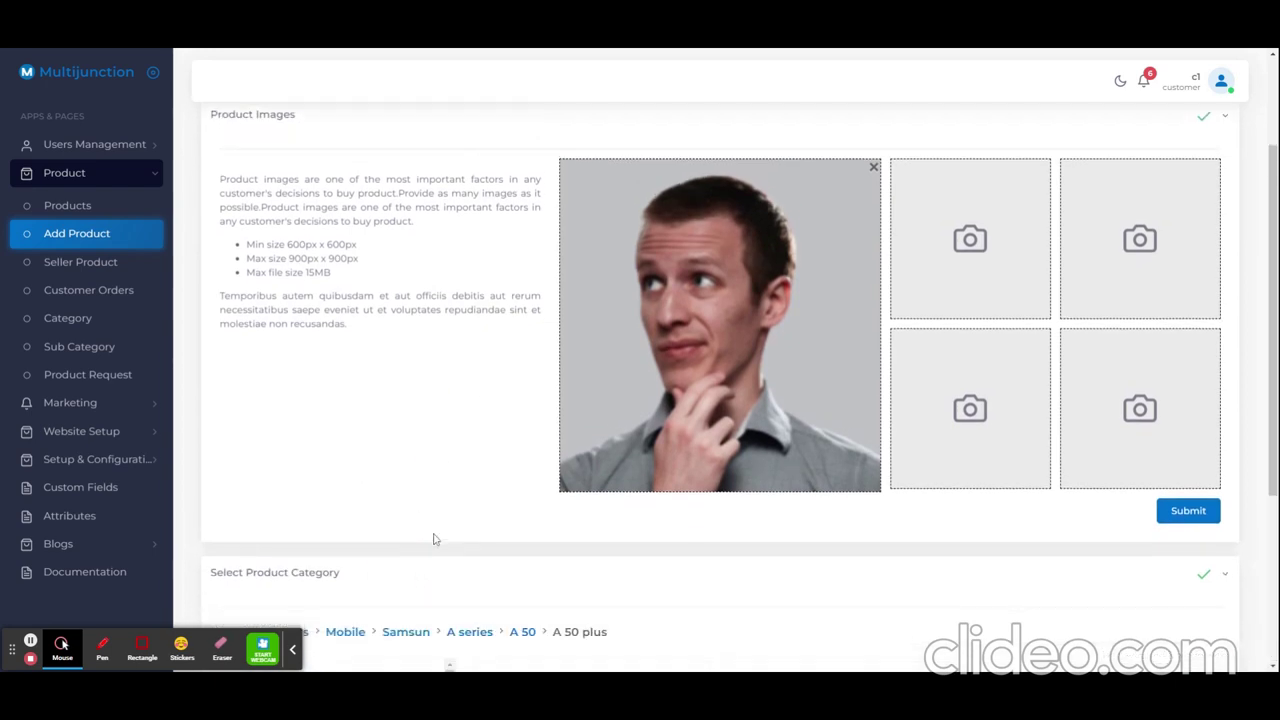
scroll(434, 537, "down", 3)
left_click(295, 443)
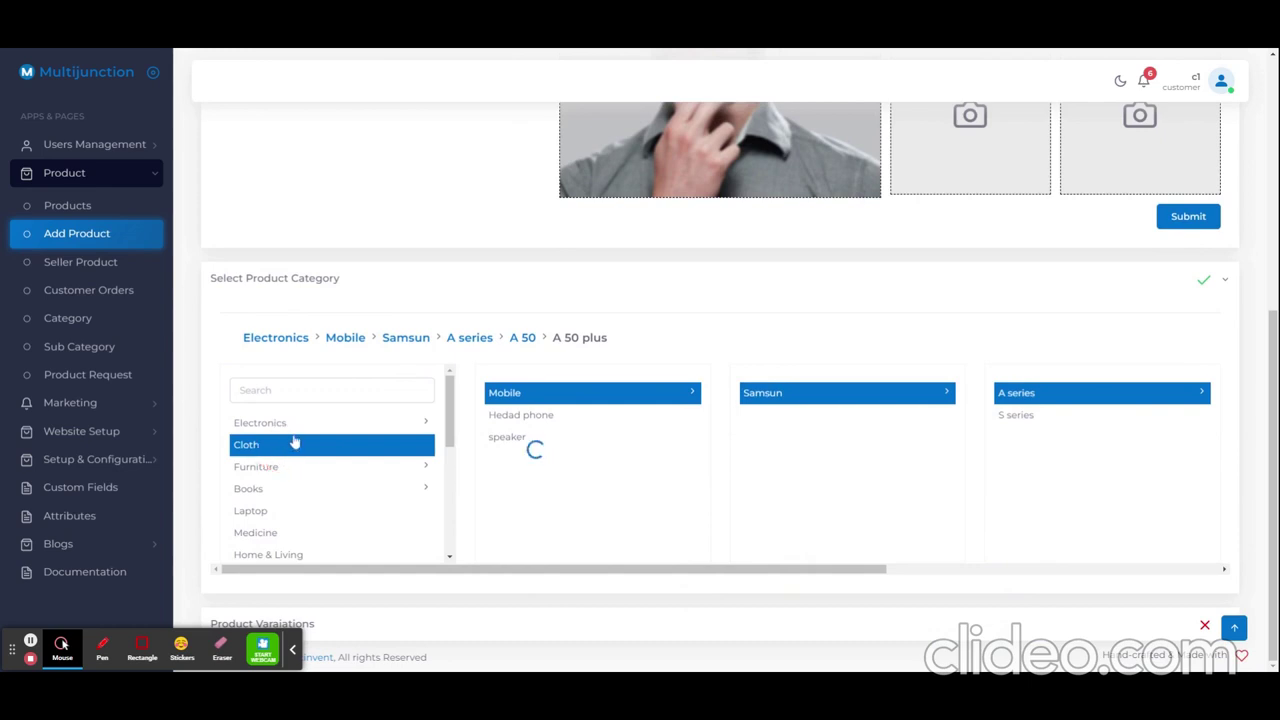
left_click(297, 436)
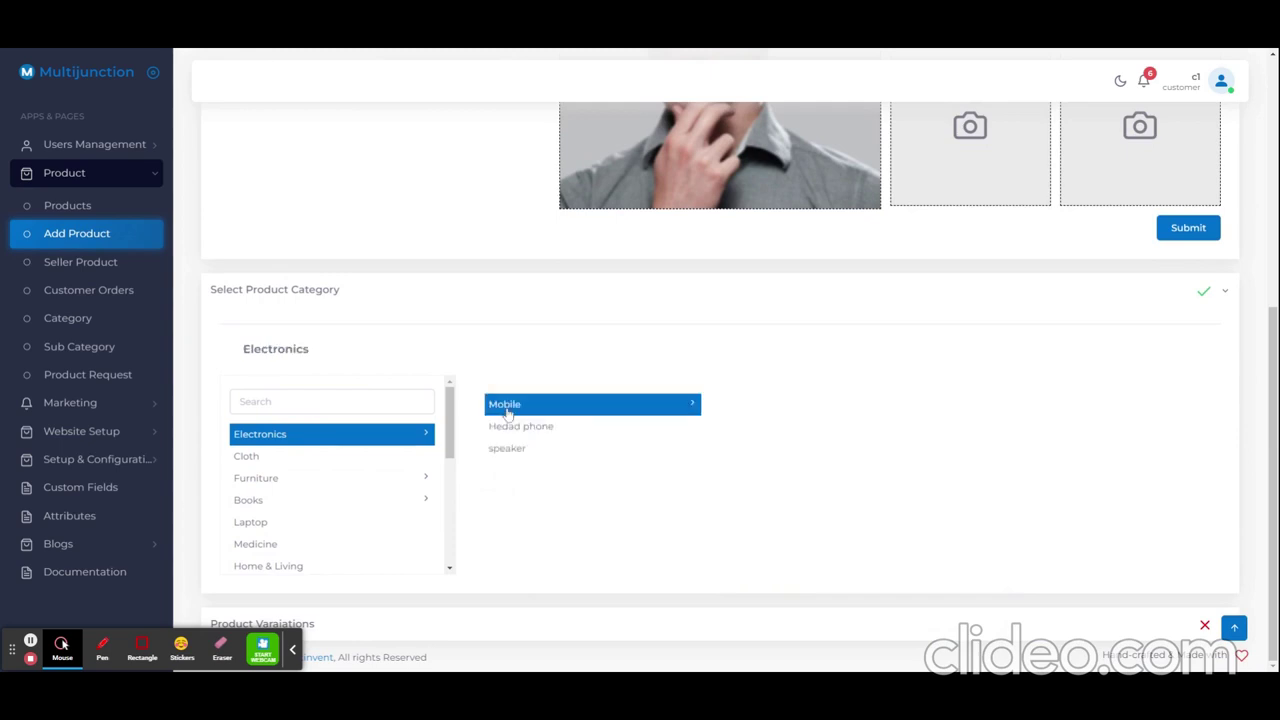
scroll(360, 460, "down", 2)
left_click(591, 397)
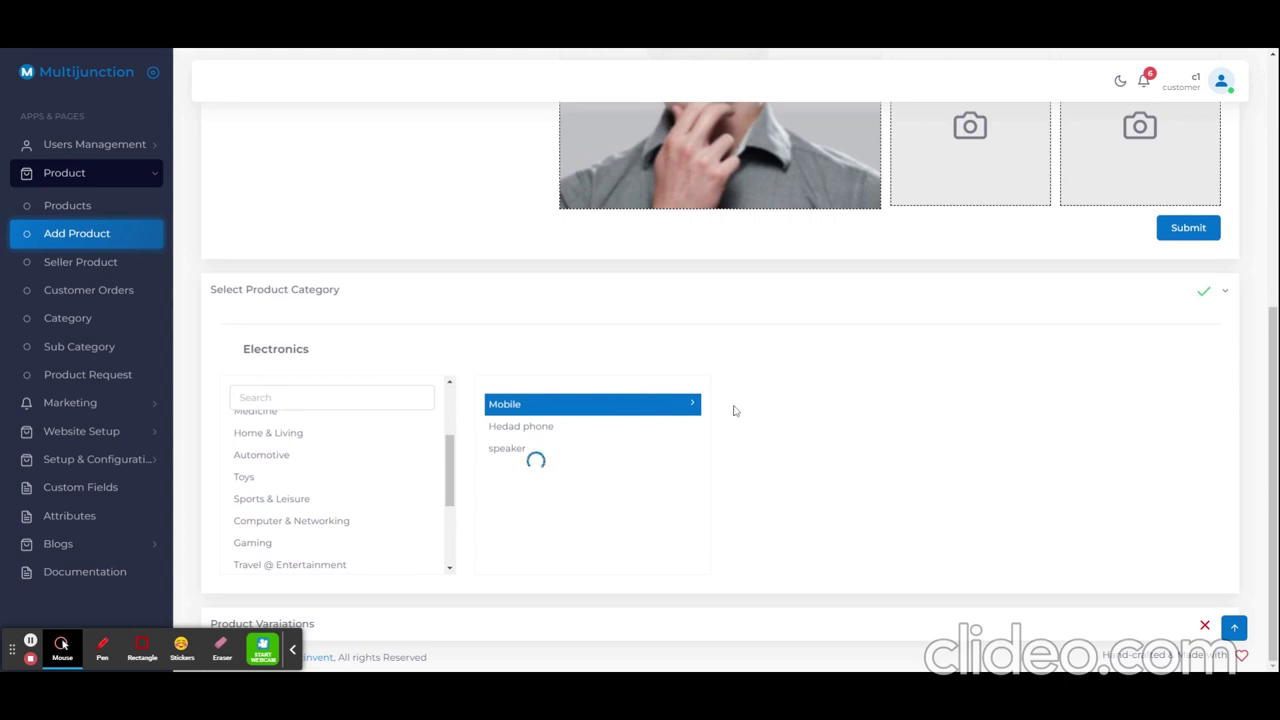
left_click(951, 412)
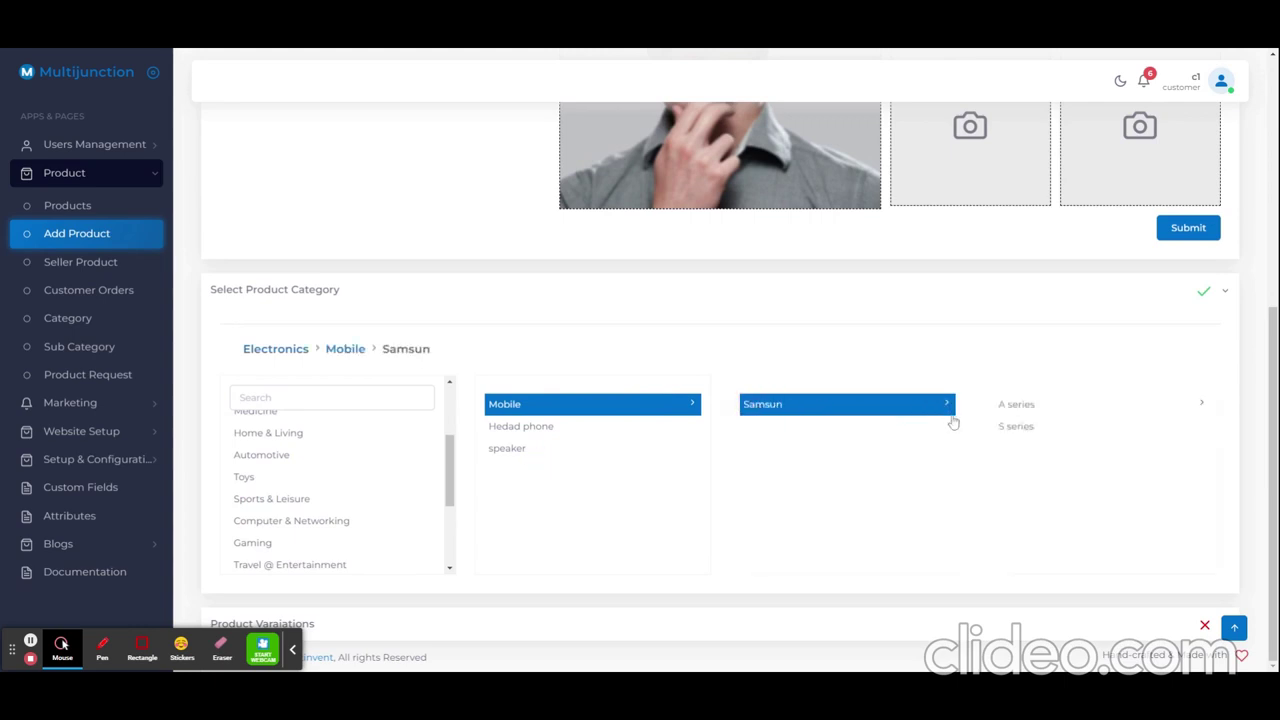
left_click(1005, 408)
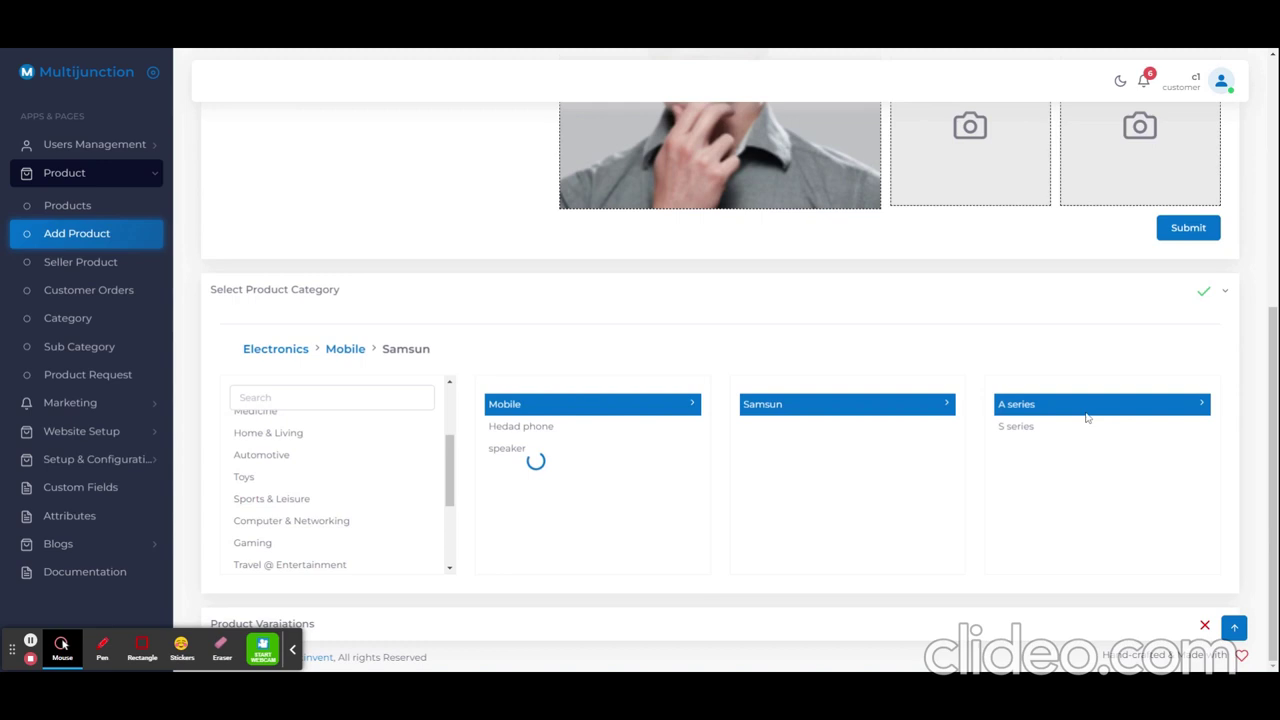
left_click(1035, 399)
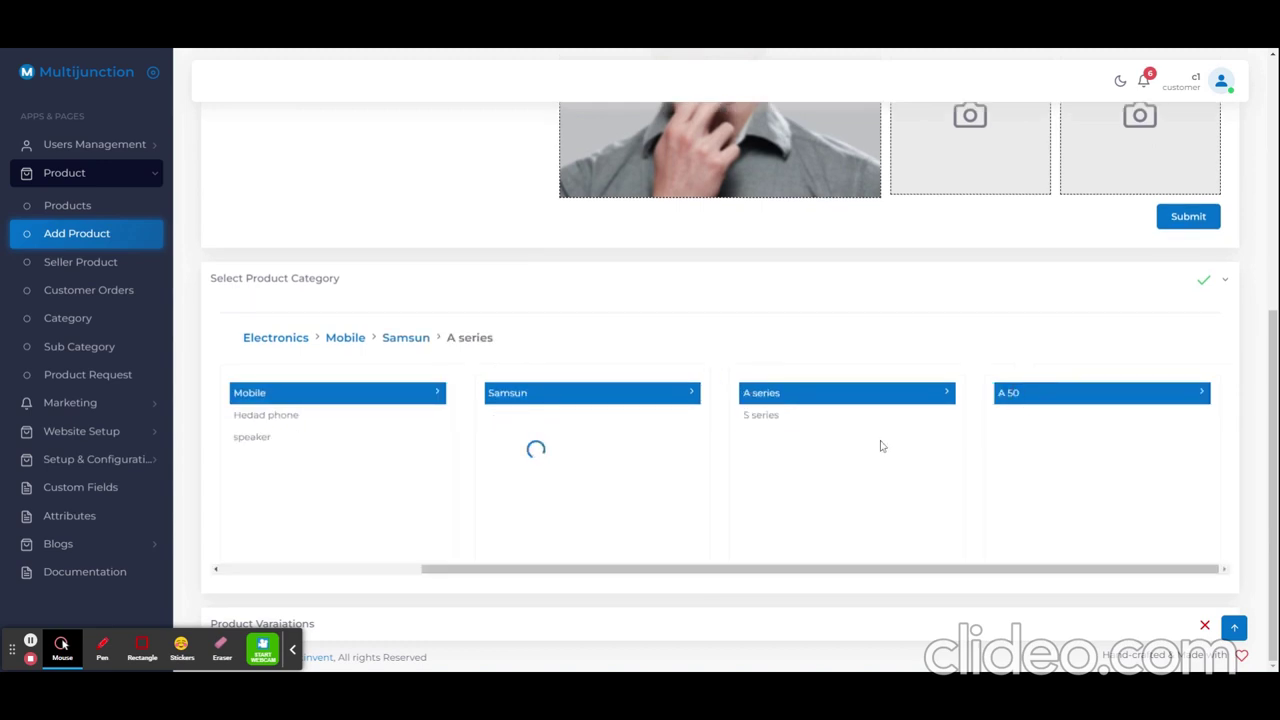
left_click(1041, 395)
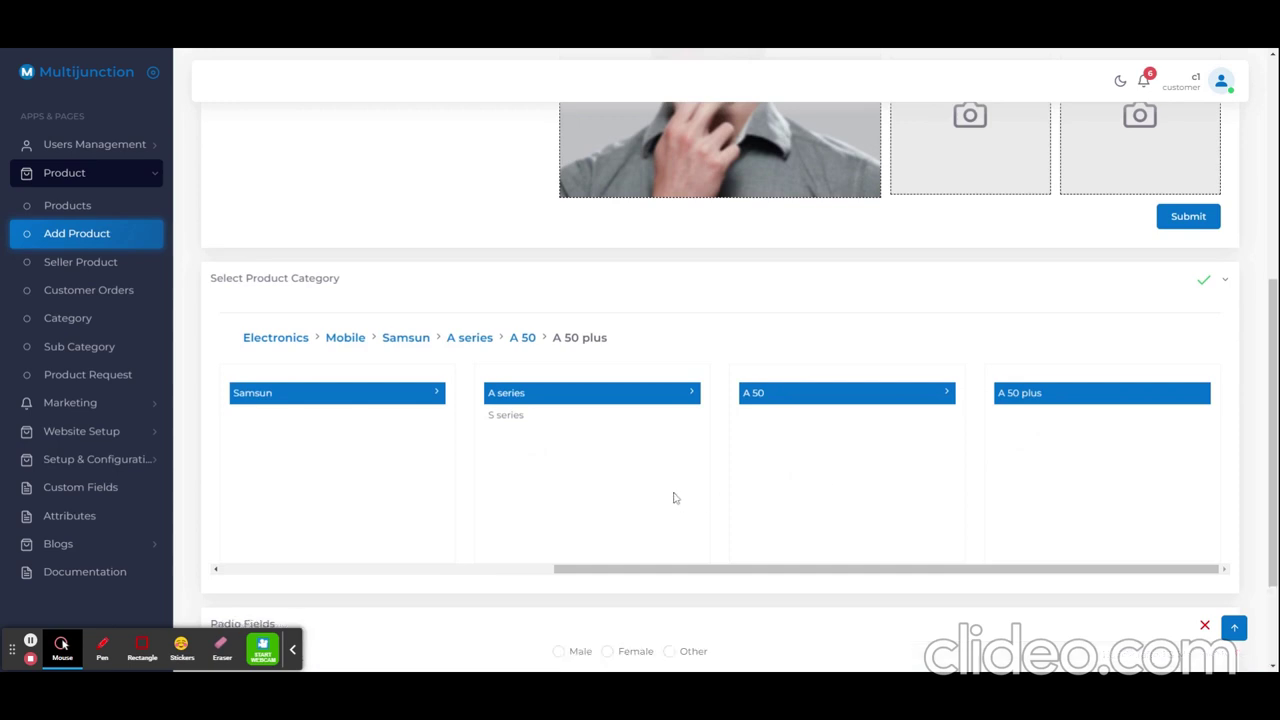
Set Gender to Male in the product's Radio Fields section and submit that section.
scroll(623, 509, "down", 2)
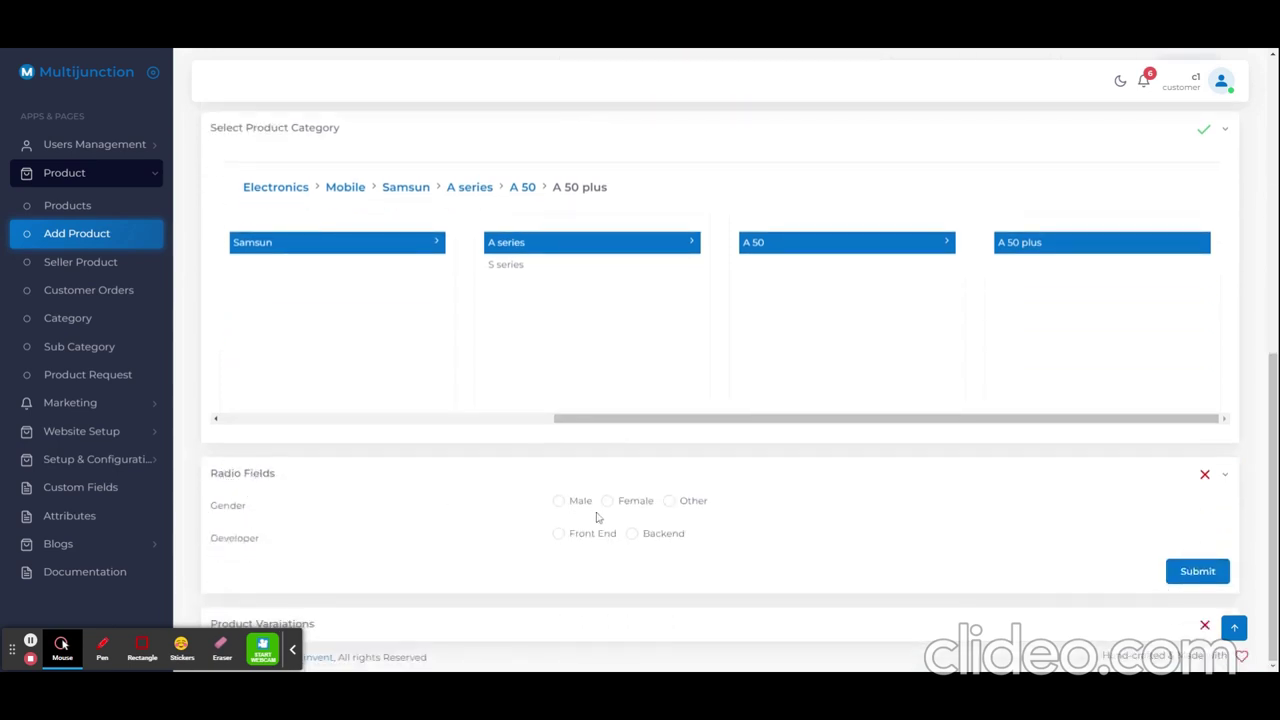
left_click(562, 503)
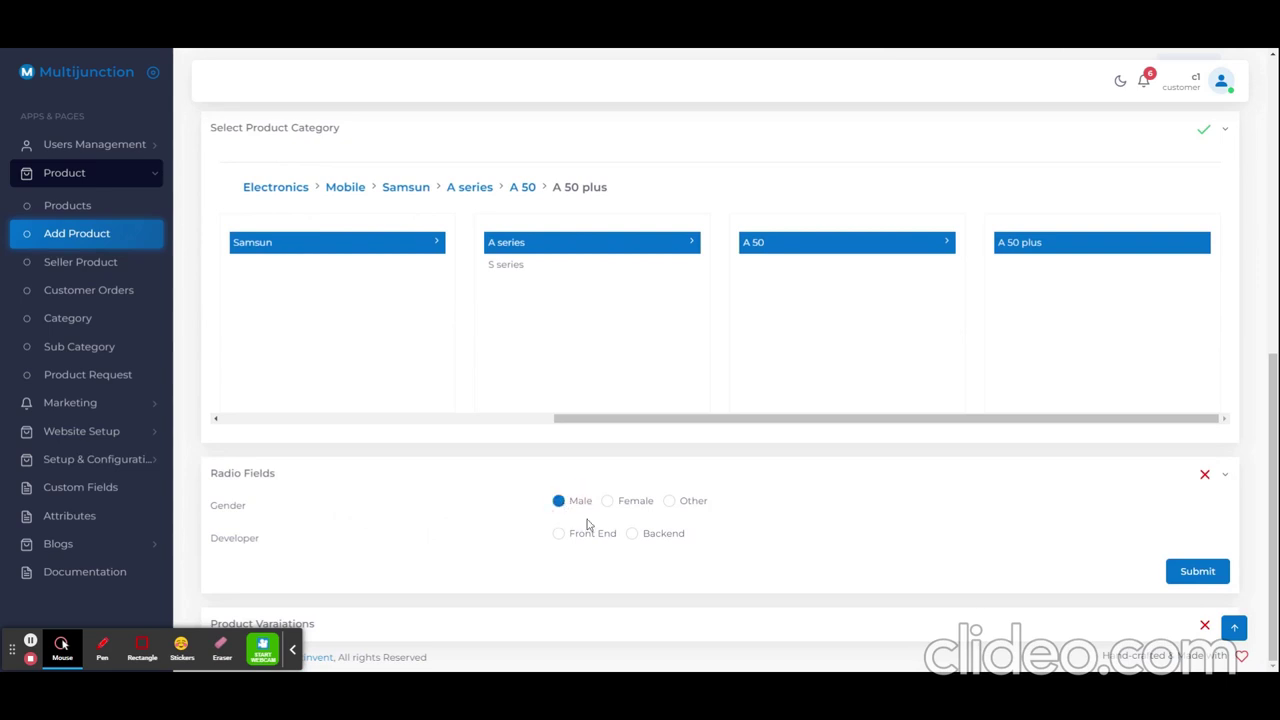
left_click(1192, 570)
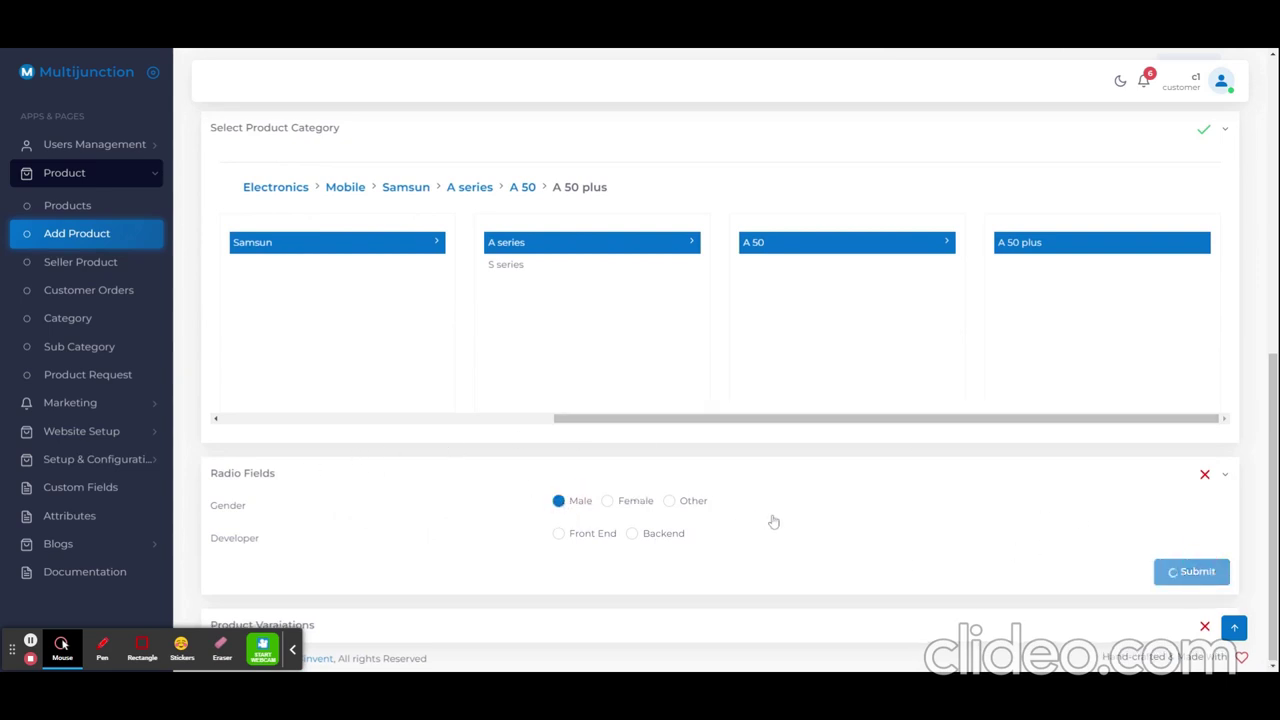
Add the colors red, green and blue to the product's variations.
scroll(314, 408, "down", 1)
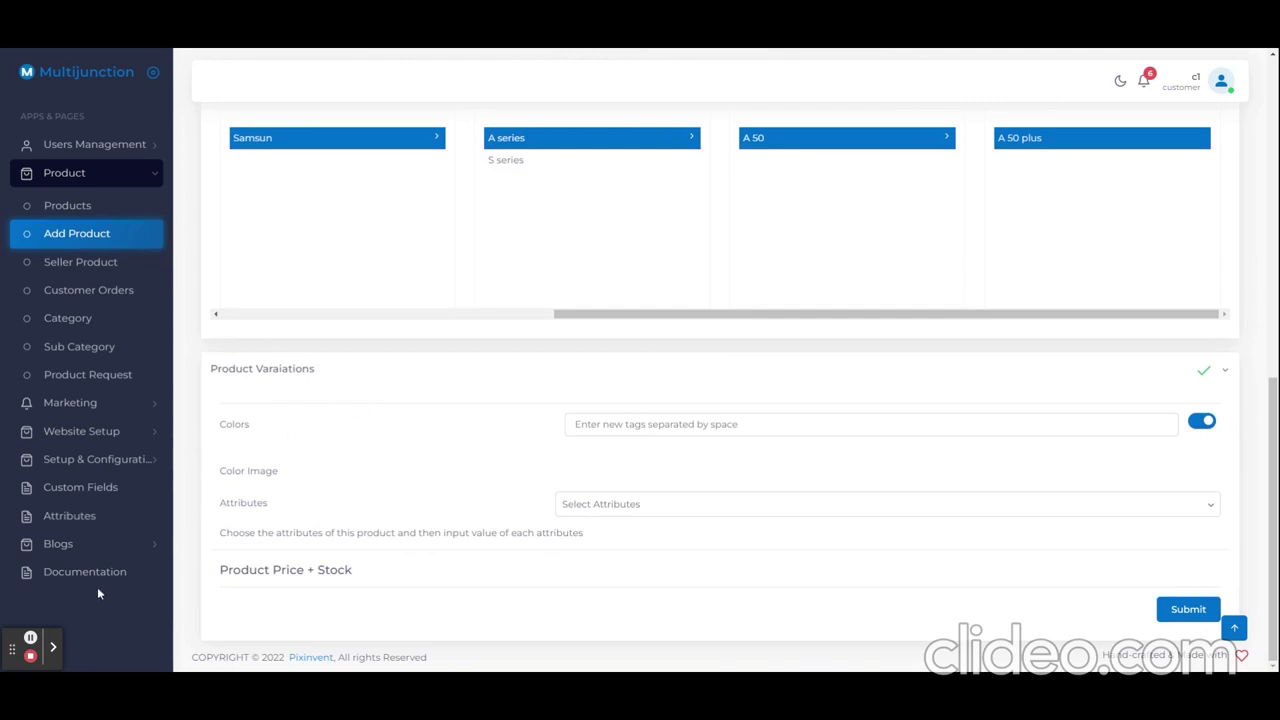
left_click(625, 430)
type("red")
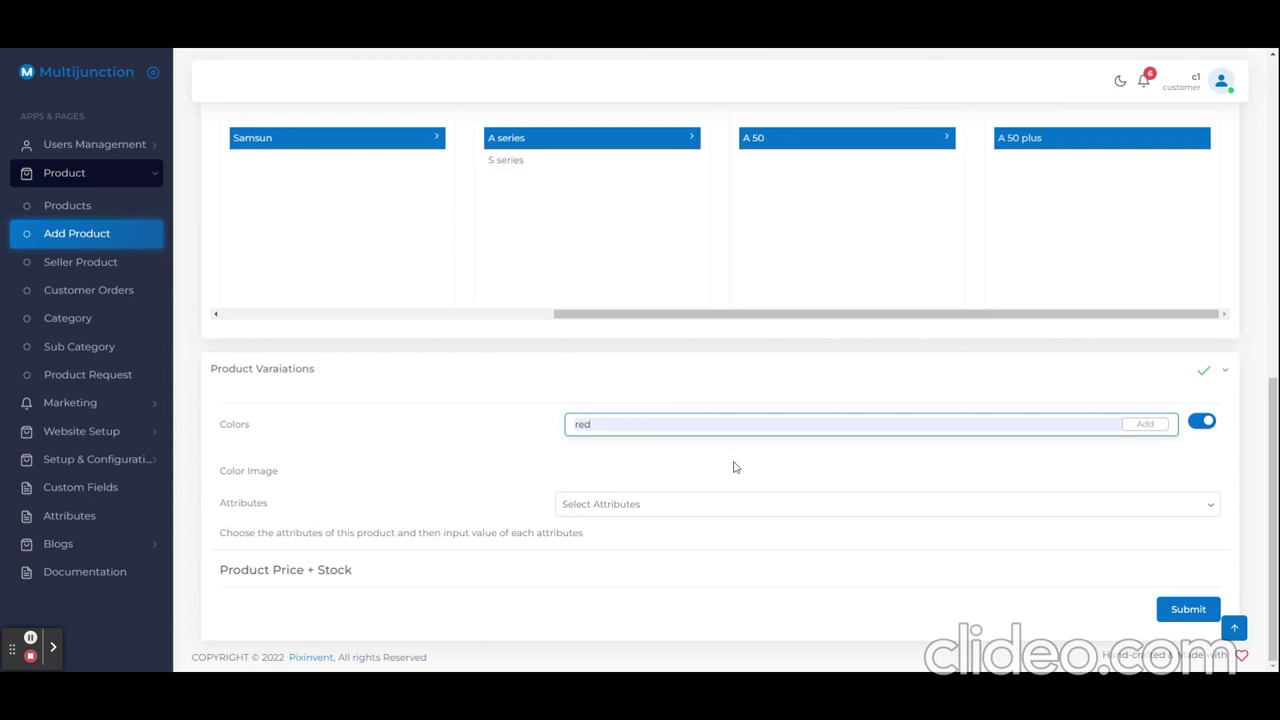
key("Return")
type("g")
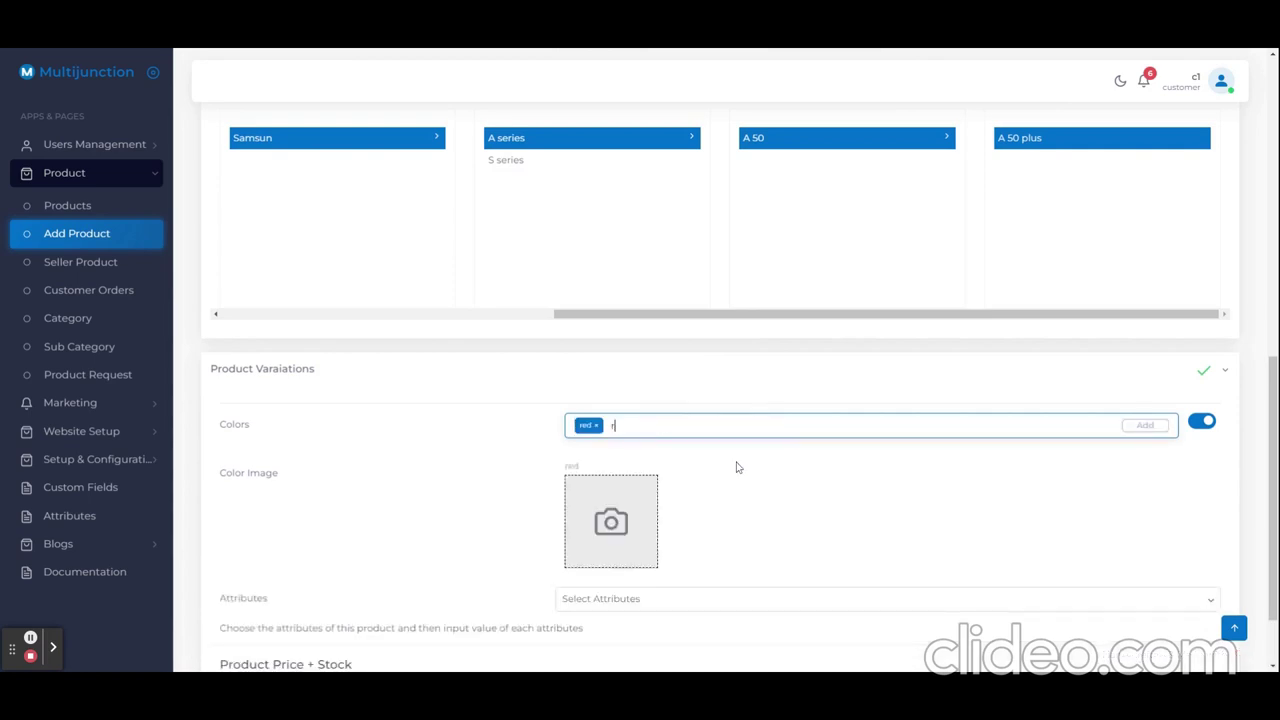
type("reen")
key("Return")
type("bluee")
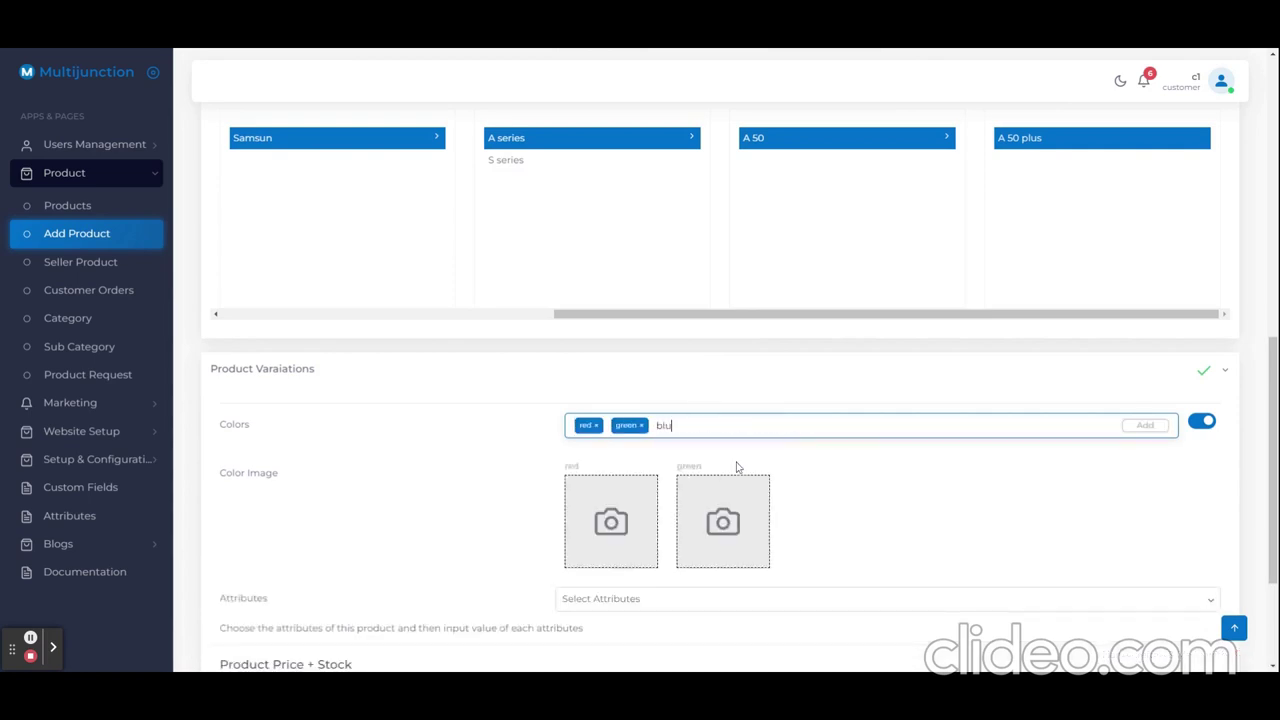
key("Return")
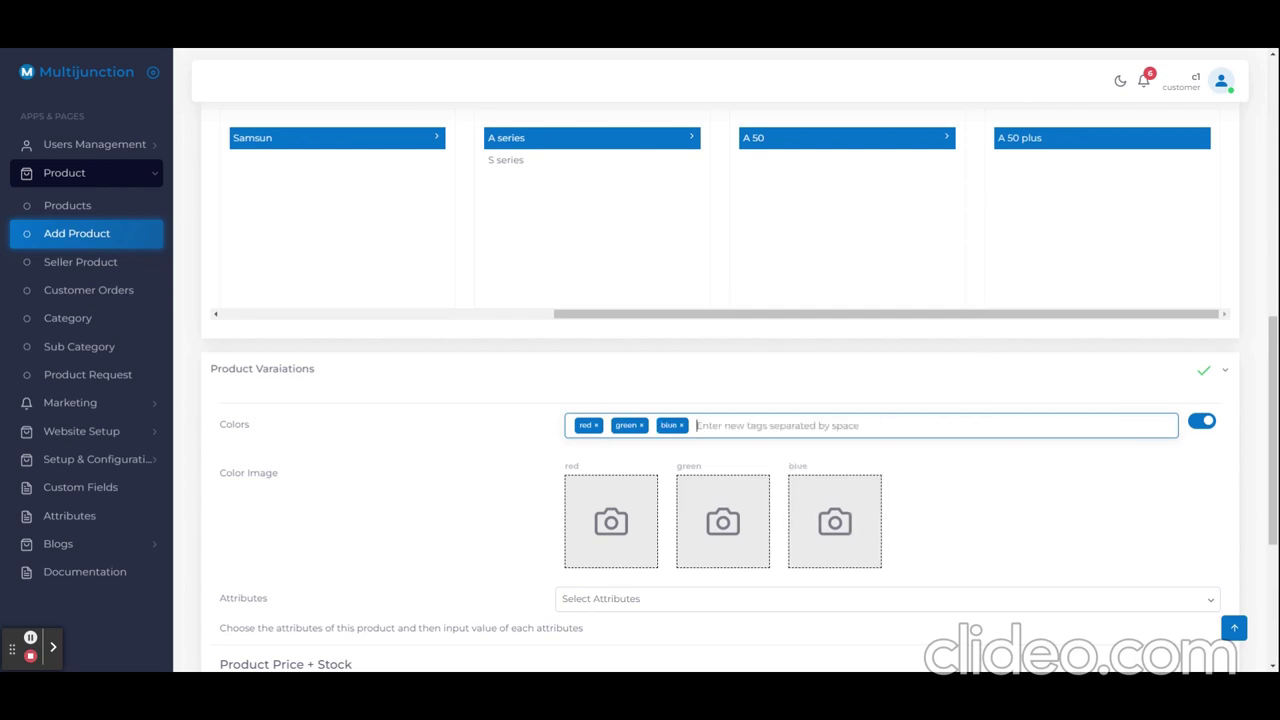
Select the material attribute for the product variations and give it the values high, low and medium.
scroll(440, 444, "down", 3)
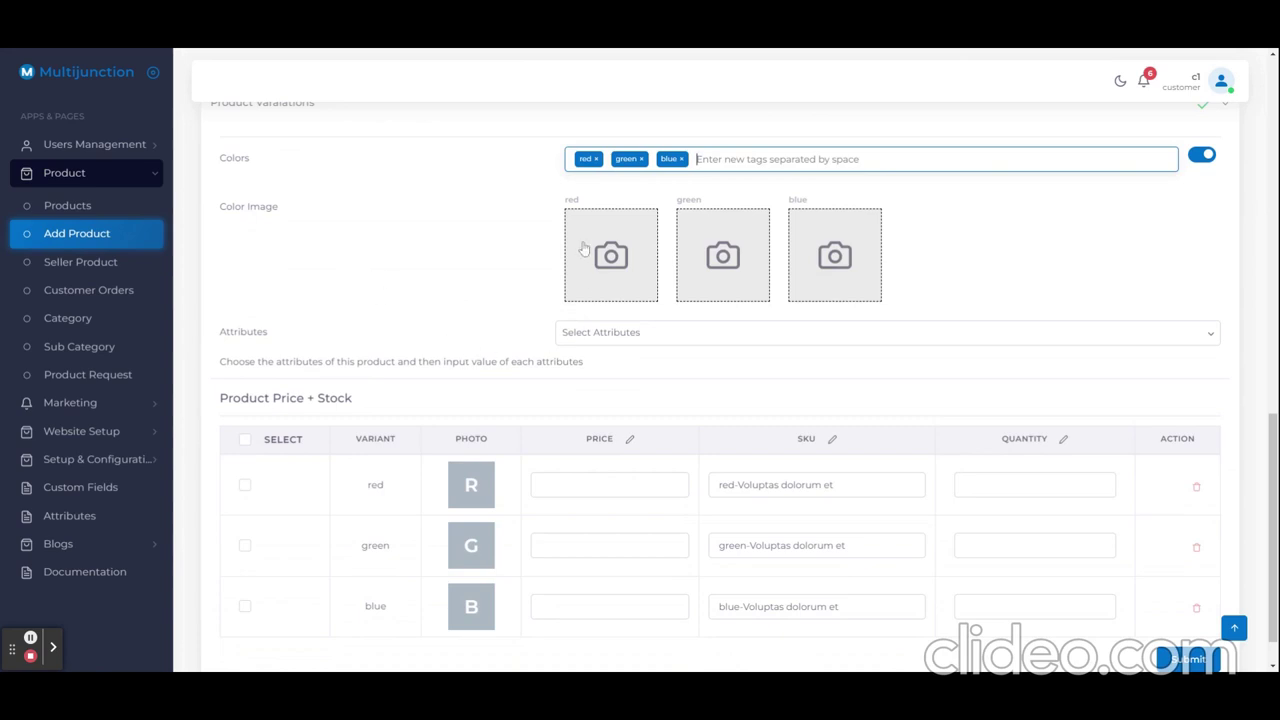
left_click(600, 332)
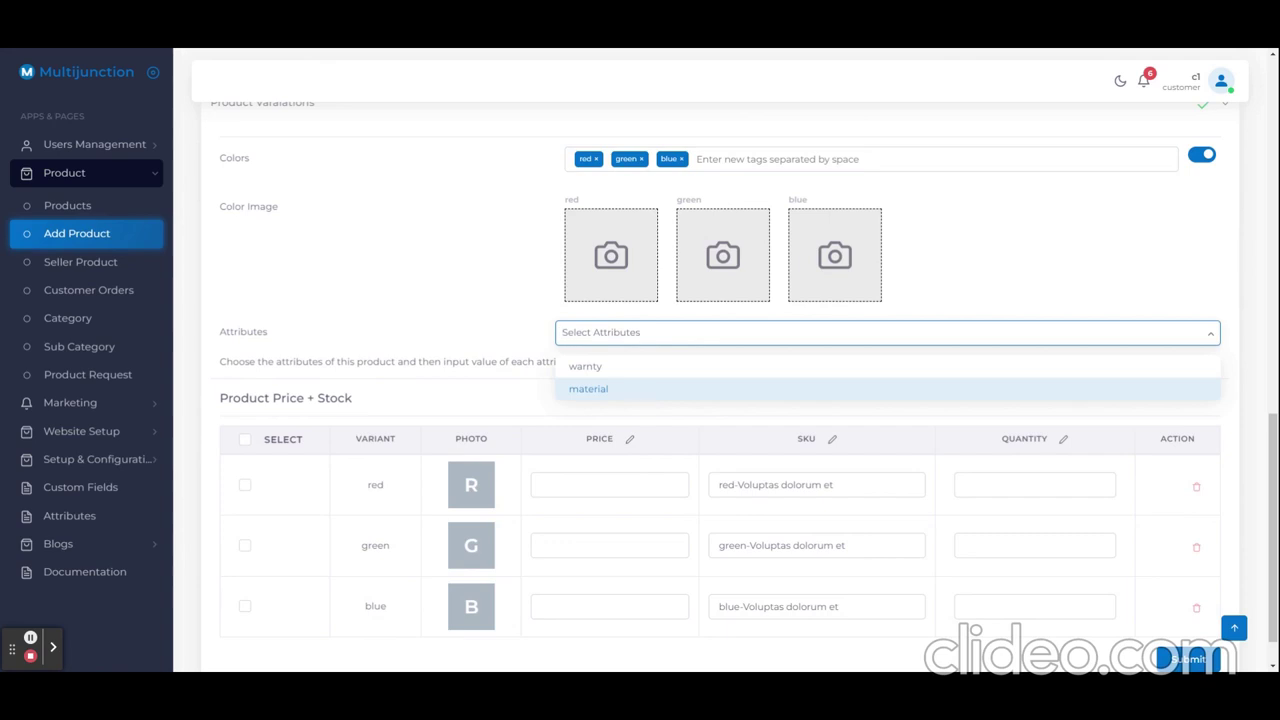
left_click(640, 386)
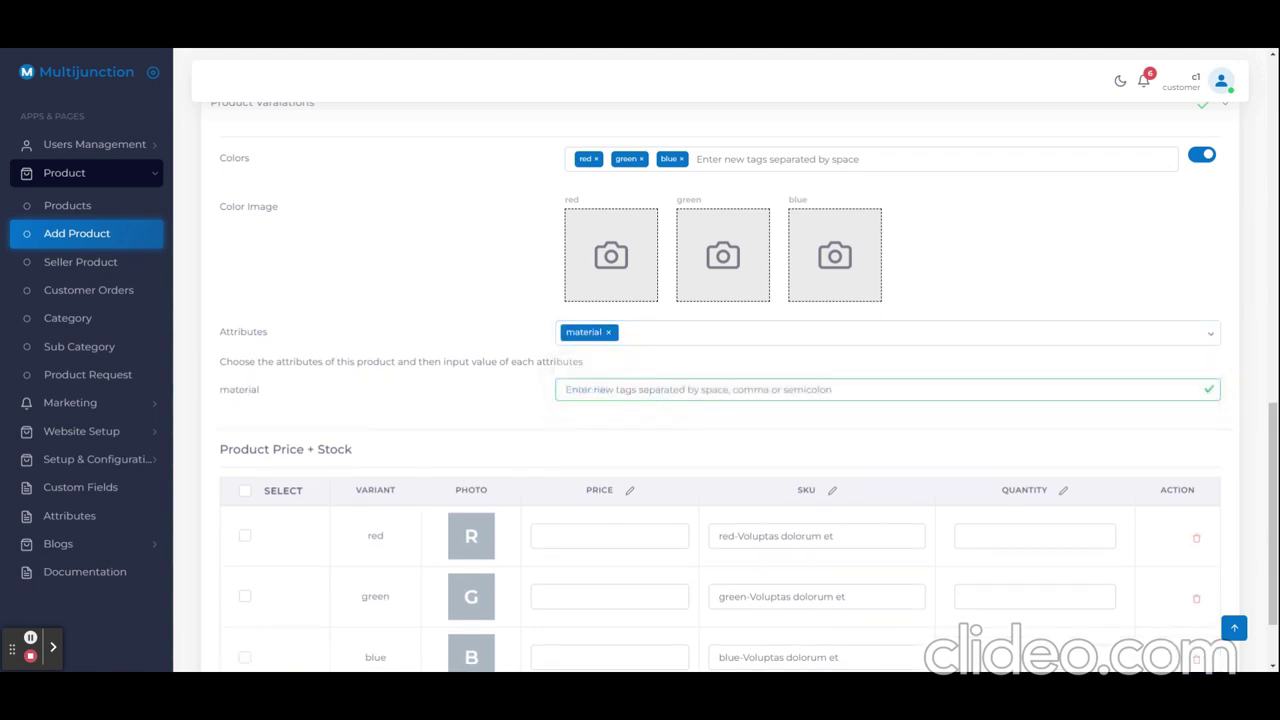
left_click(642, 386)
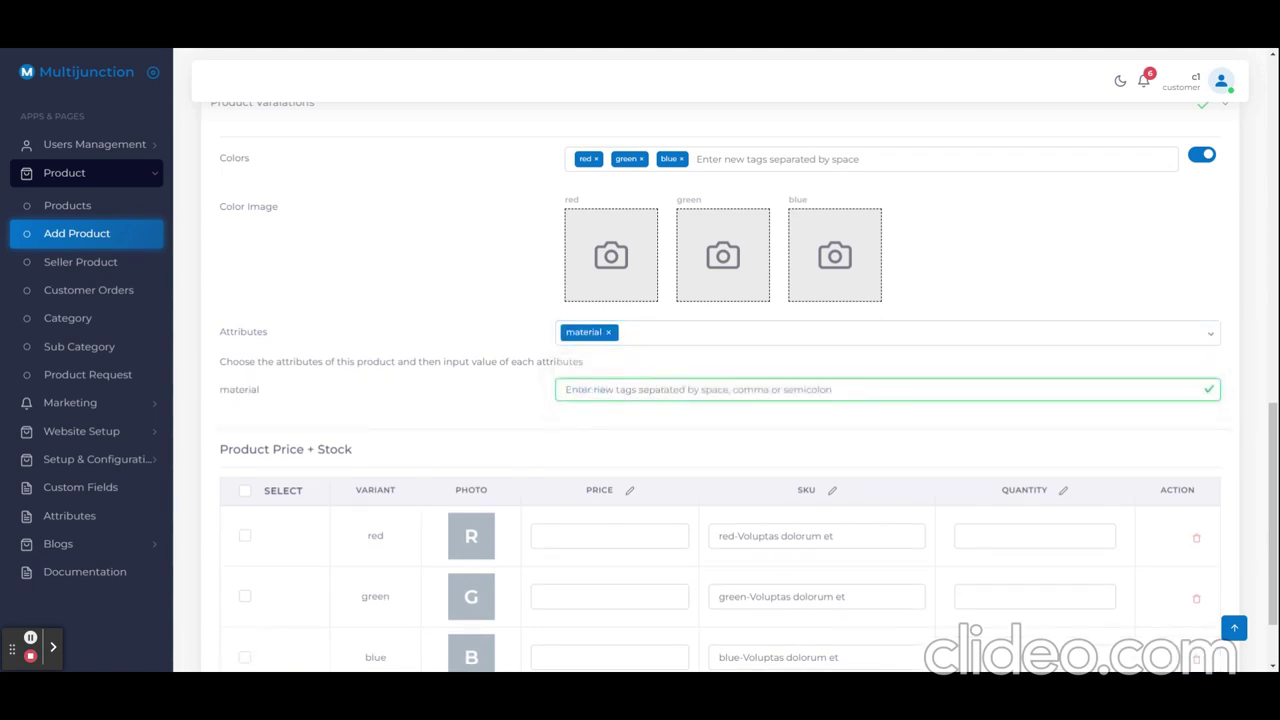
type("high")
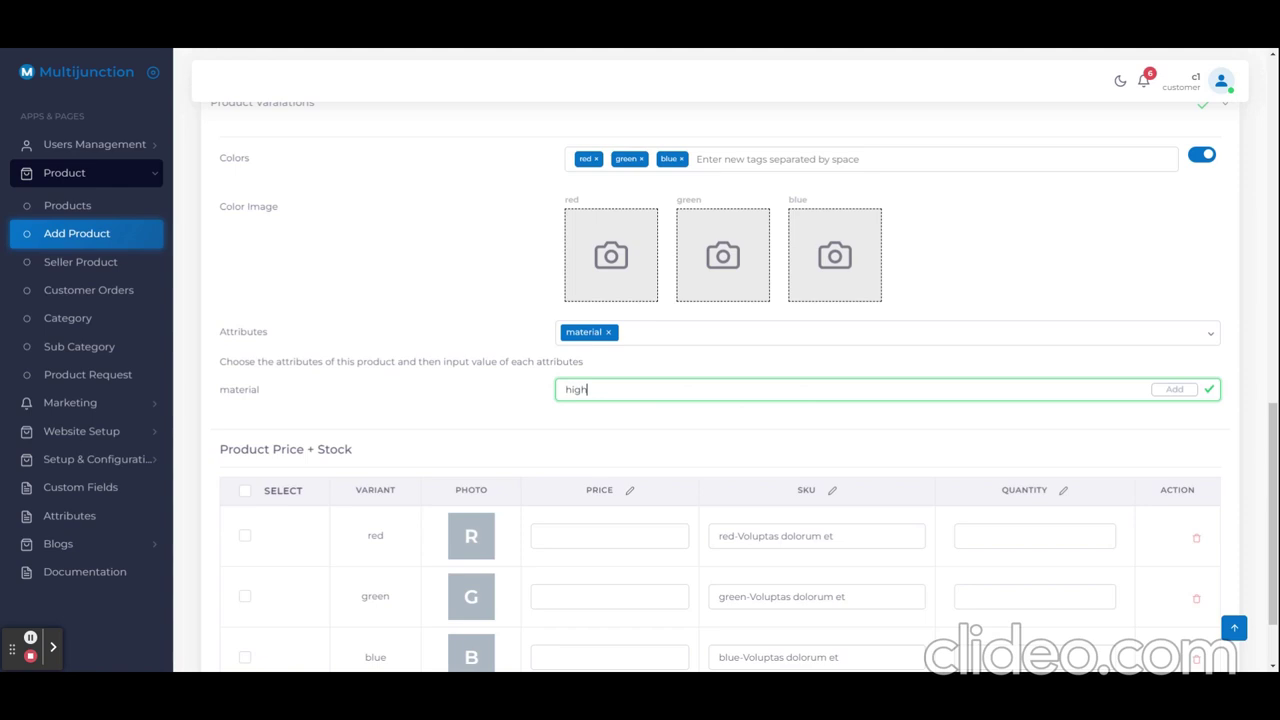
key("Return")
type("low")
key("Return")
type("me")
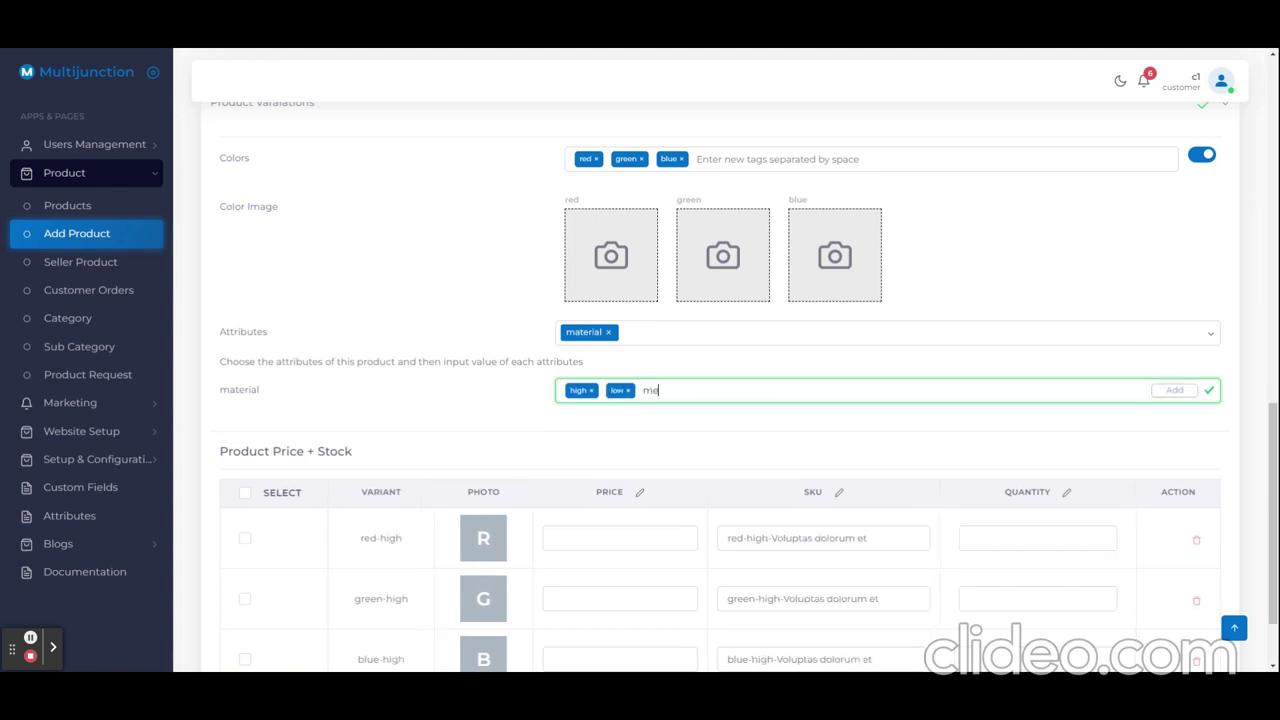
type("dium")
key("Return")
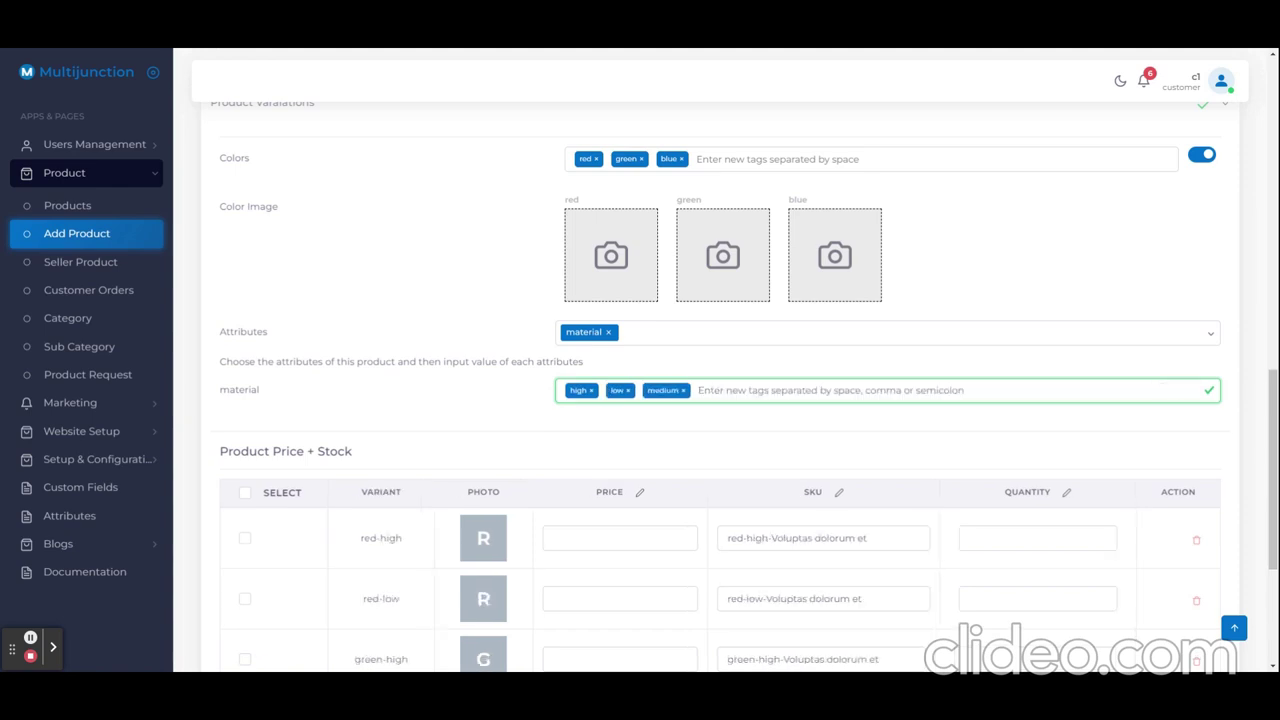
Upload a color image for the red variation.
scroll(588, 377, "down", 4)
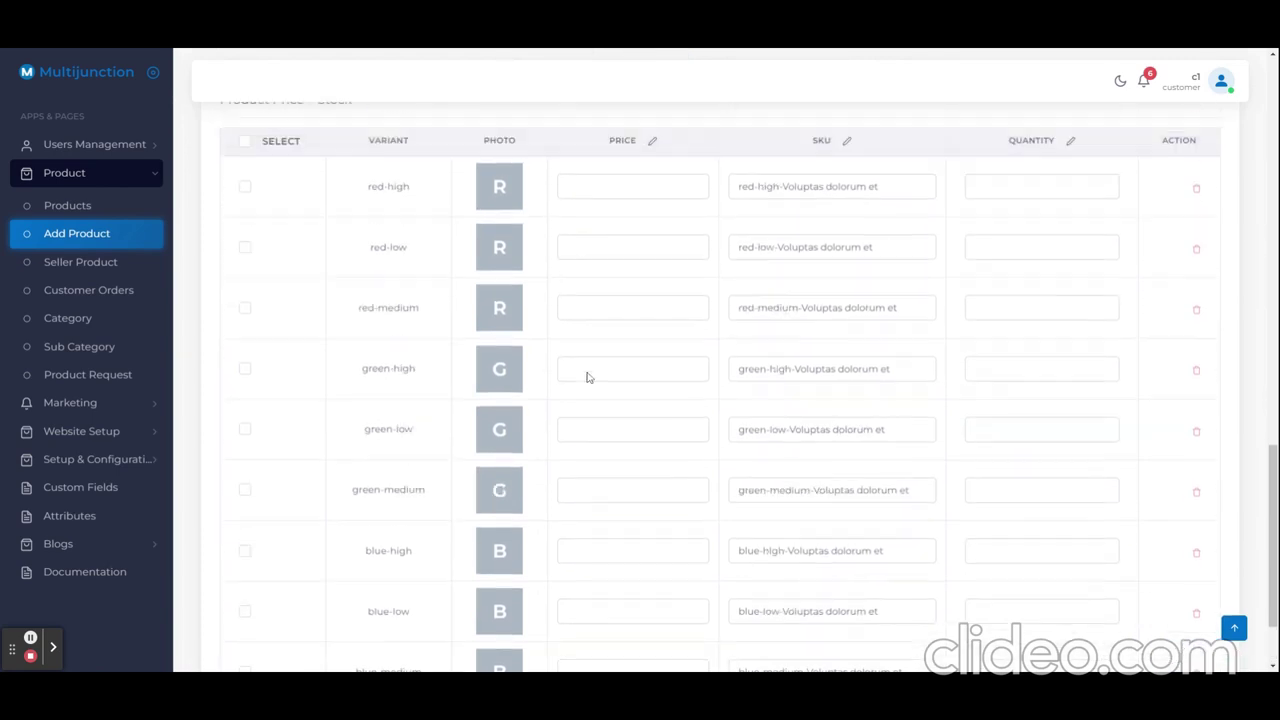
scroll(588, 377, "up", 4)
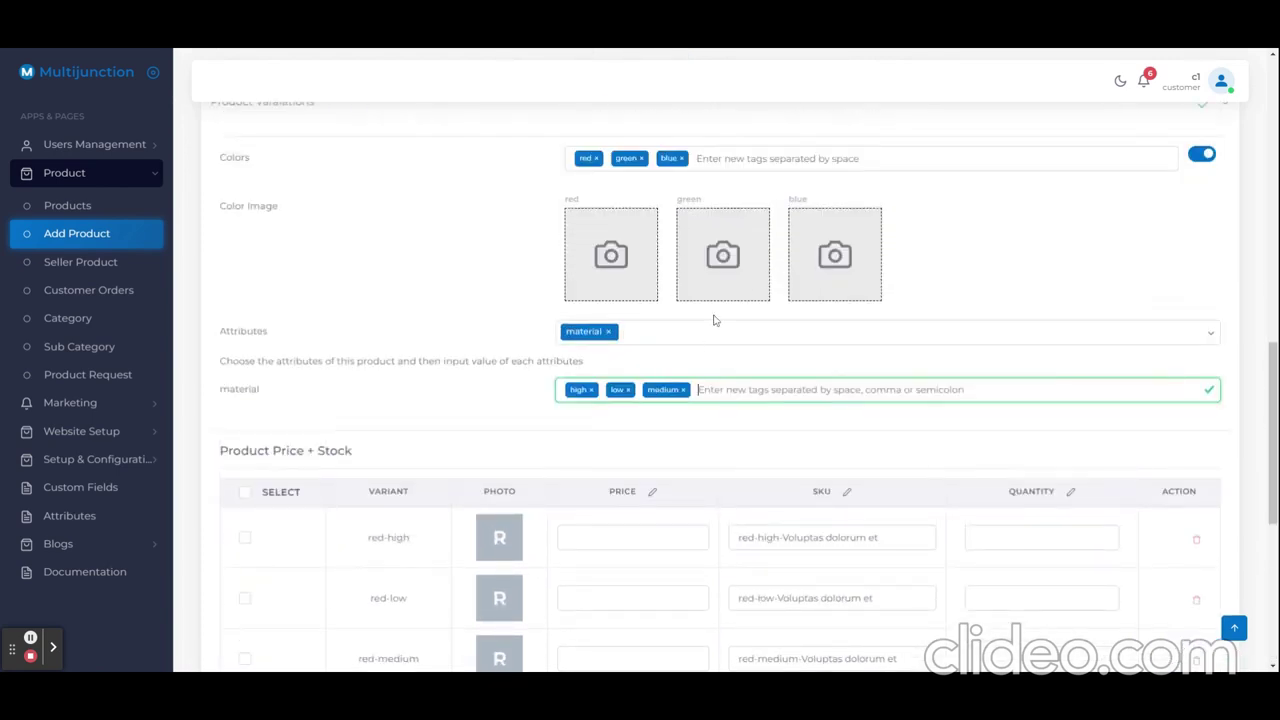
scroll(714, 320, "down", 2)
scroll(765, 368, "up", 1)
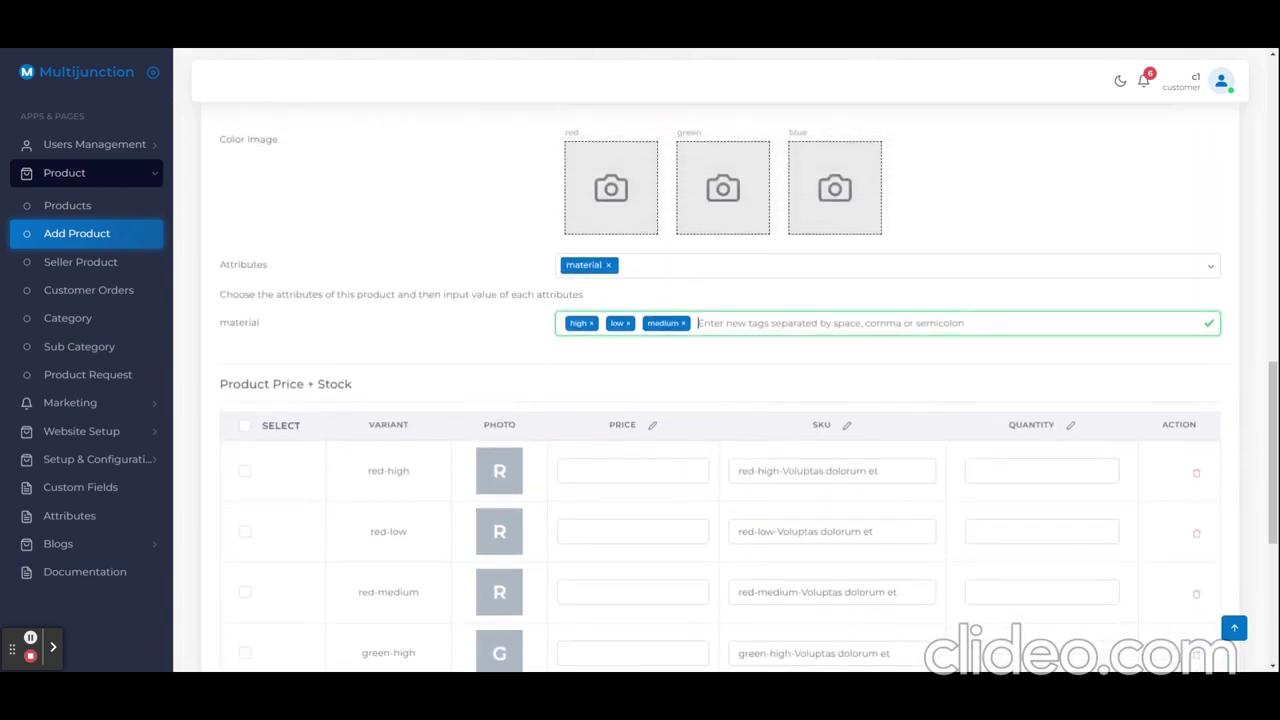
scroll(697, 328, "up", 1)
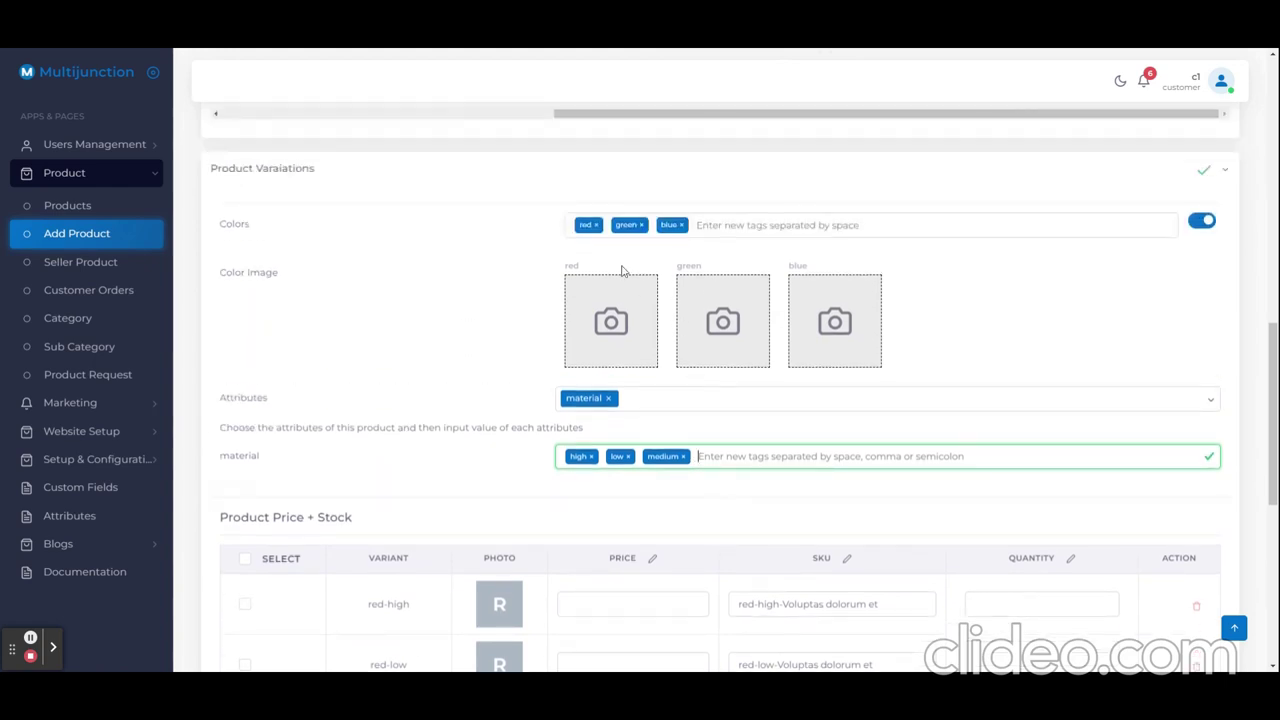
scroll(884, 578, "down", 1)
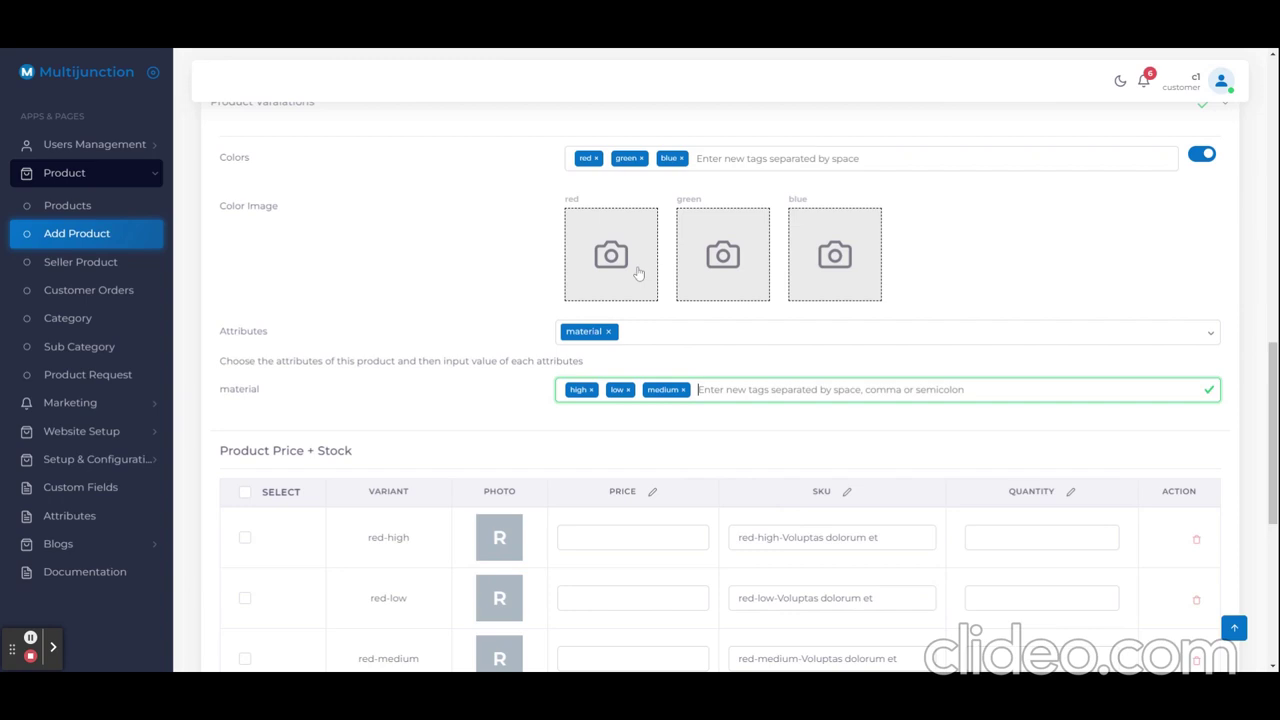
scroll(700, 265, "down", 1)
left_click(620, 210)
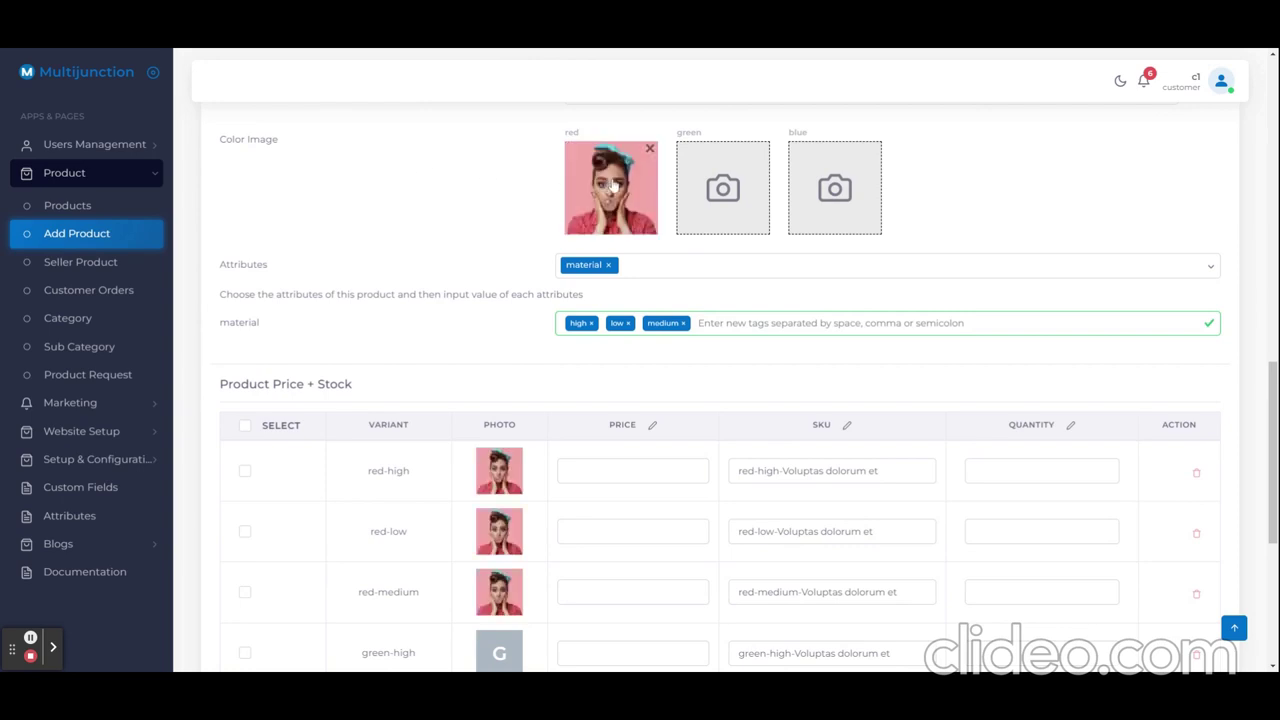
Upload color images for the blue and green variations.
scroll(586, 260, "down", 5)
scroll(541, 370, "up", 5)
scroll(561, 457, "down", 4)
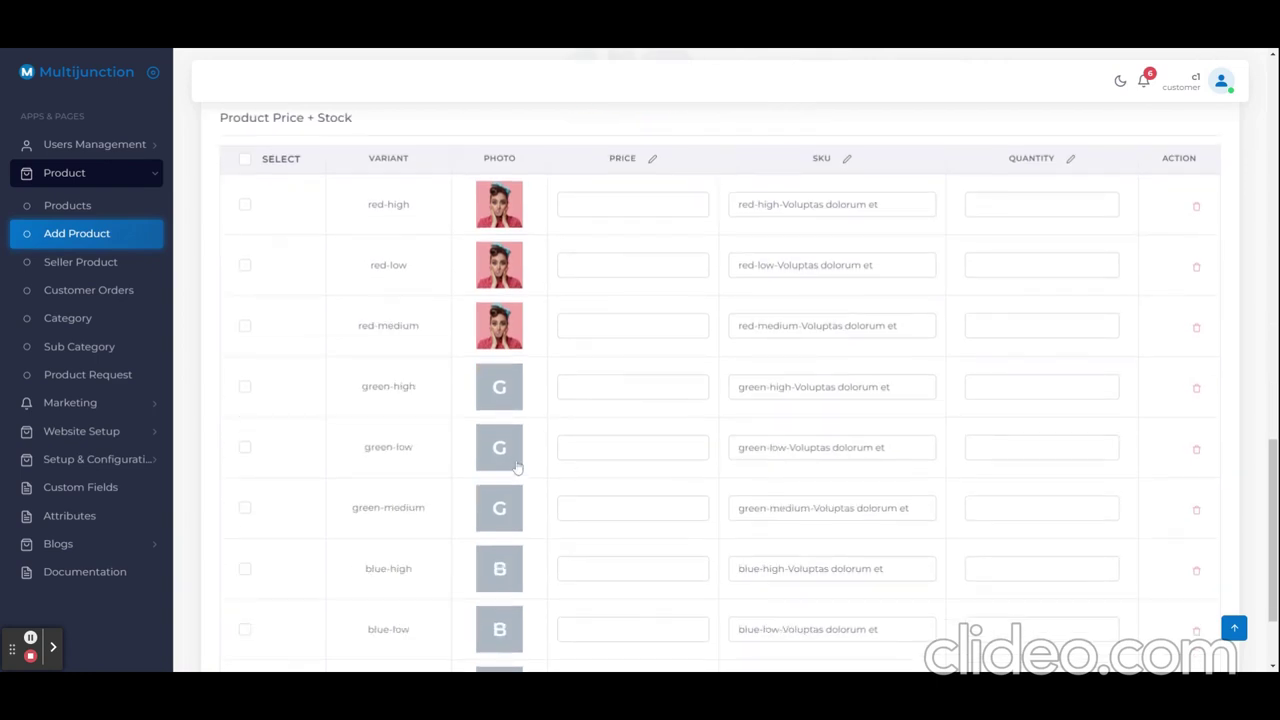
scroll(599, 401, "up", 4)
scroll(599, 401, "down", 3)
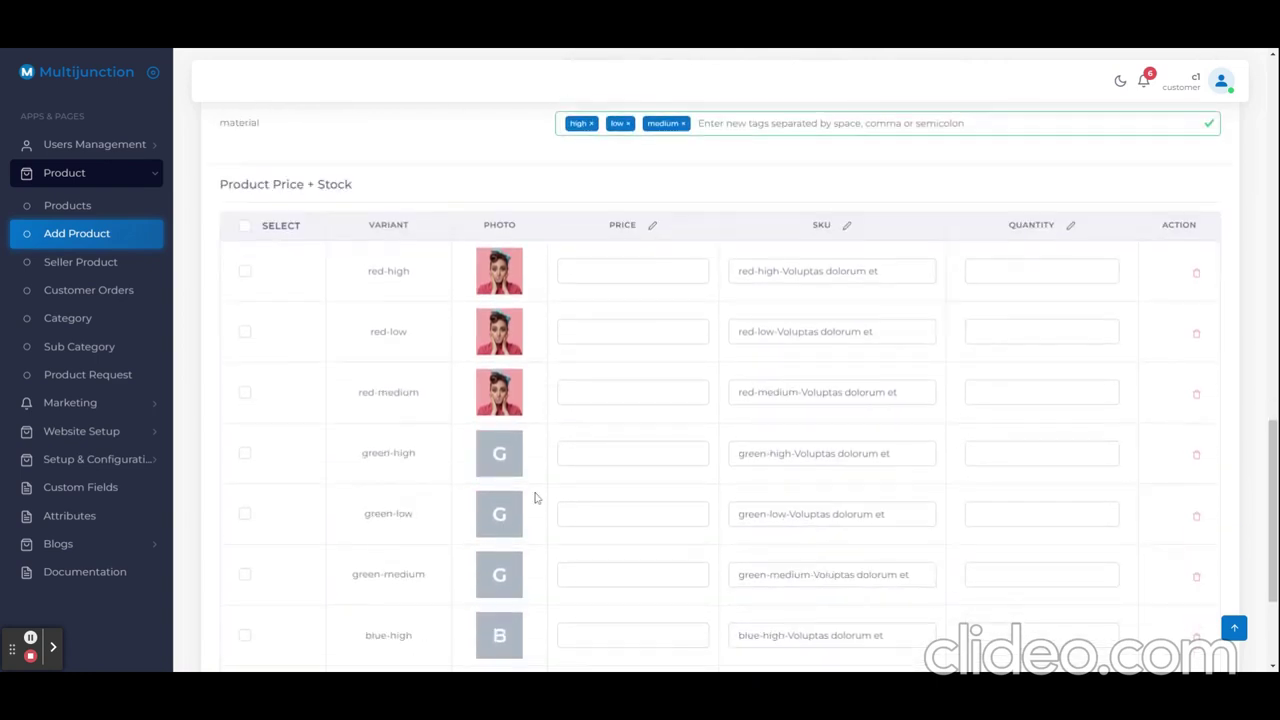
scroll(813, 222, "up", 2)
scroll(813, 222, "up", 2)
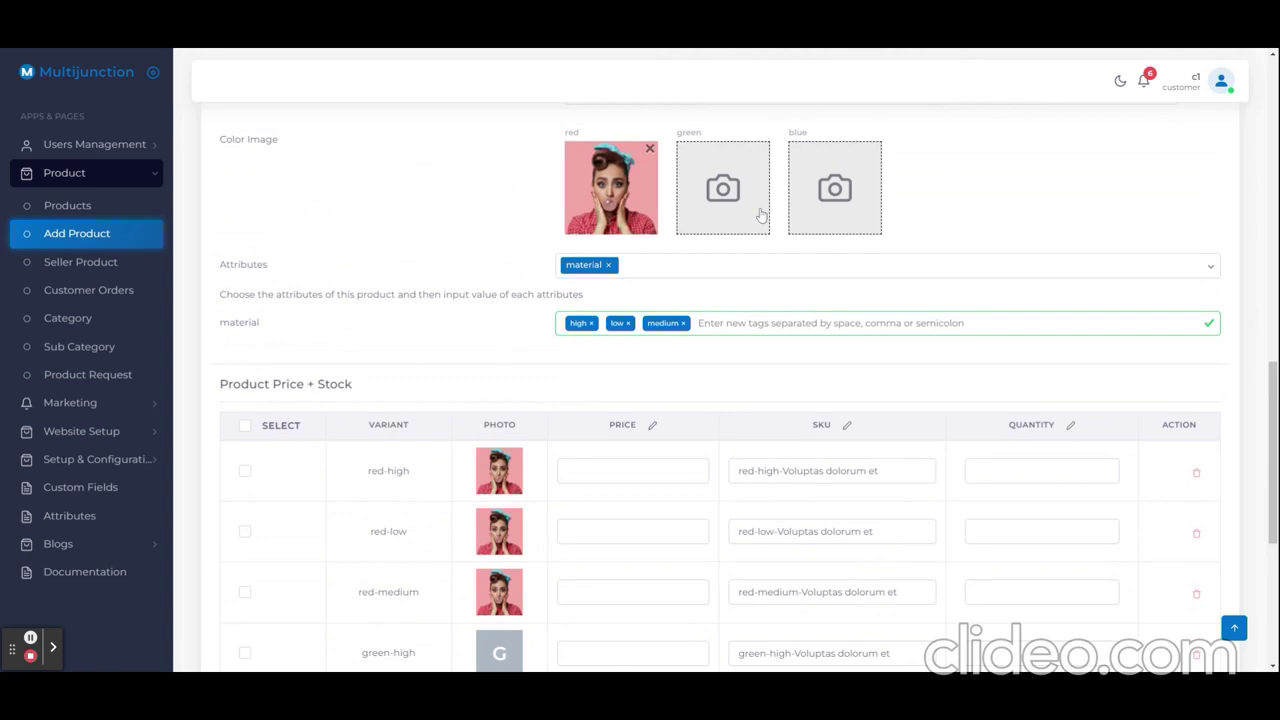
scroll(817, 196, "up", 1)
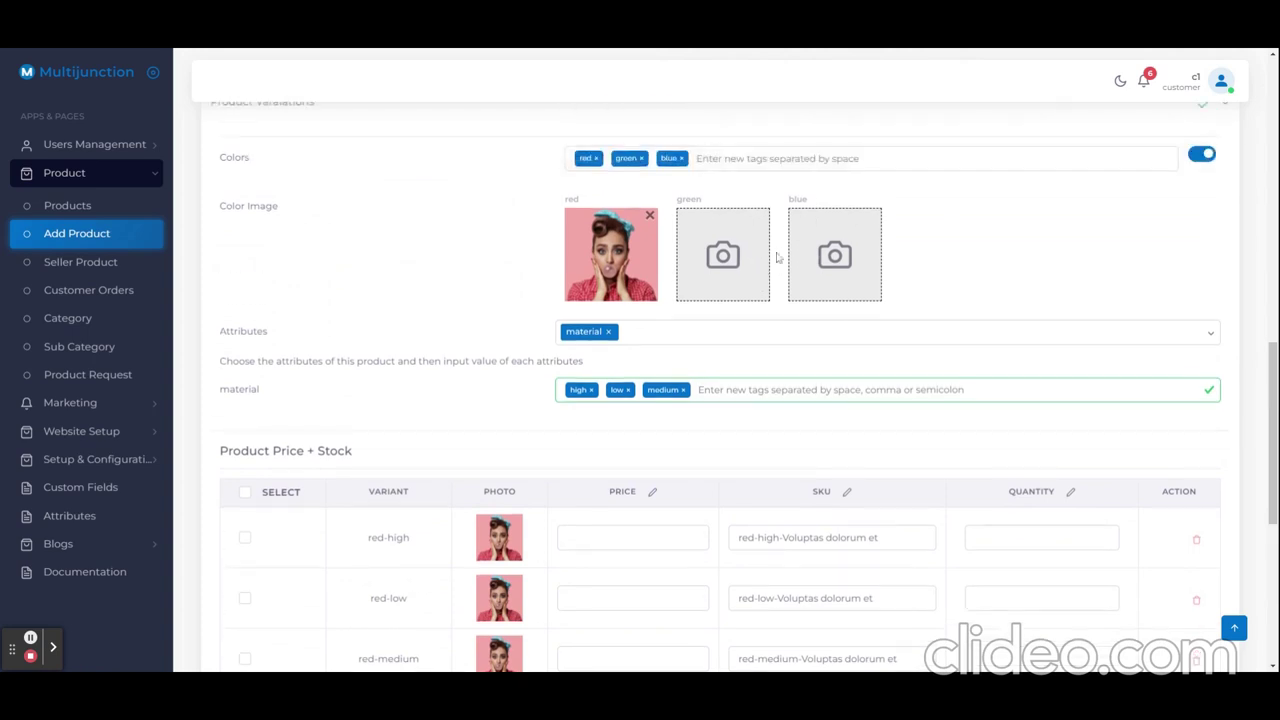
left_click(813, 252)
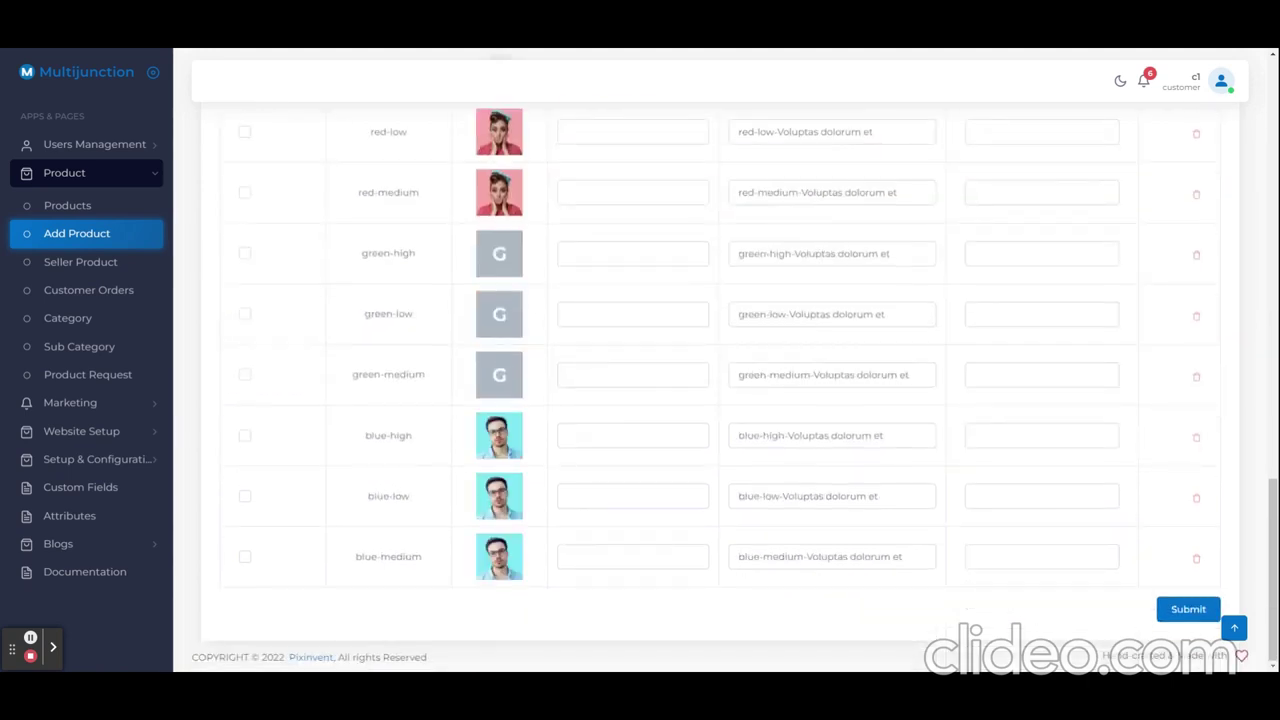
scroll(744, 288, "up", 4)
scroll(770, 400, "up", 4)
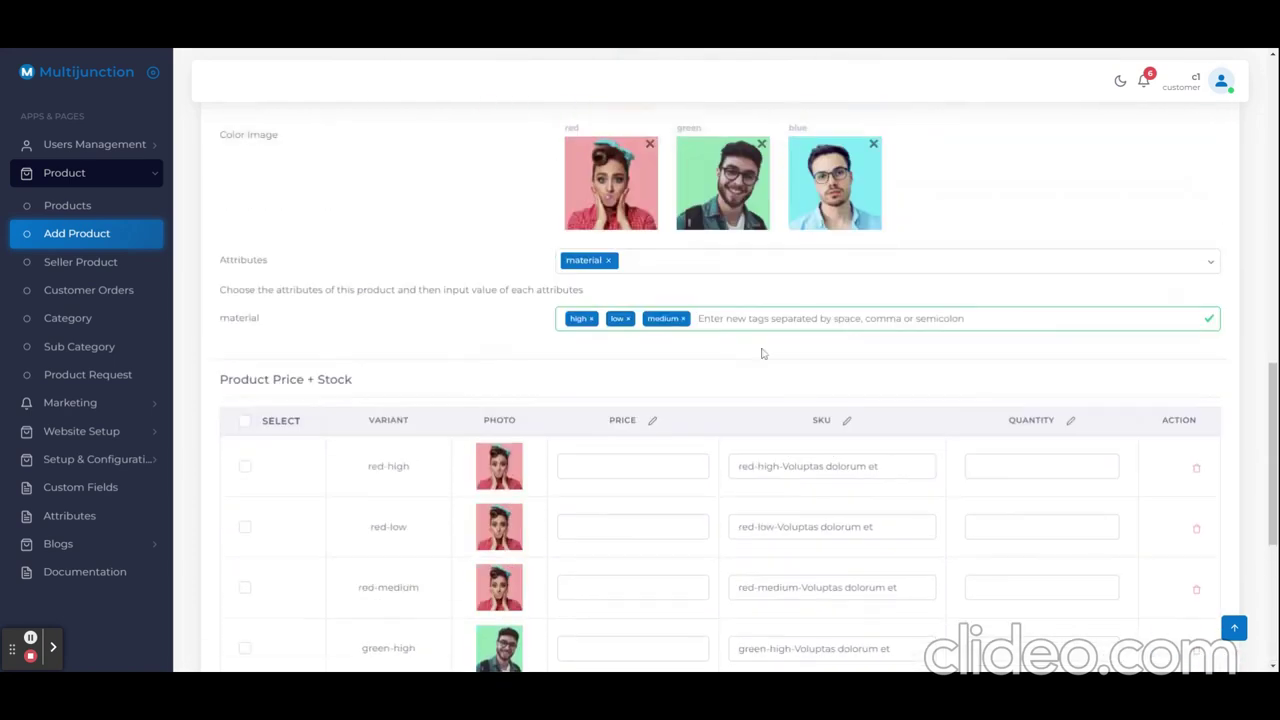
left_click(651, 425)
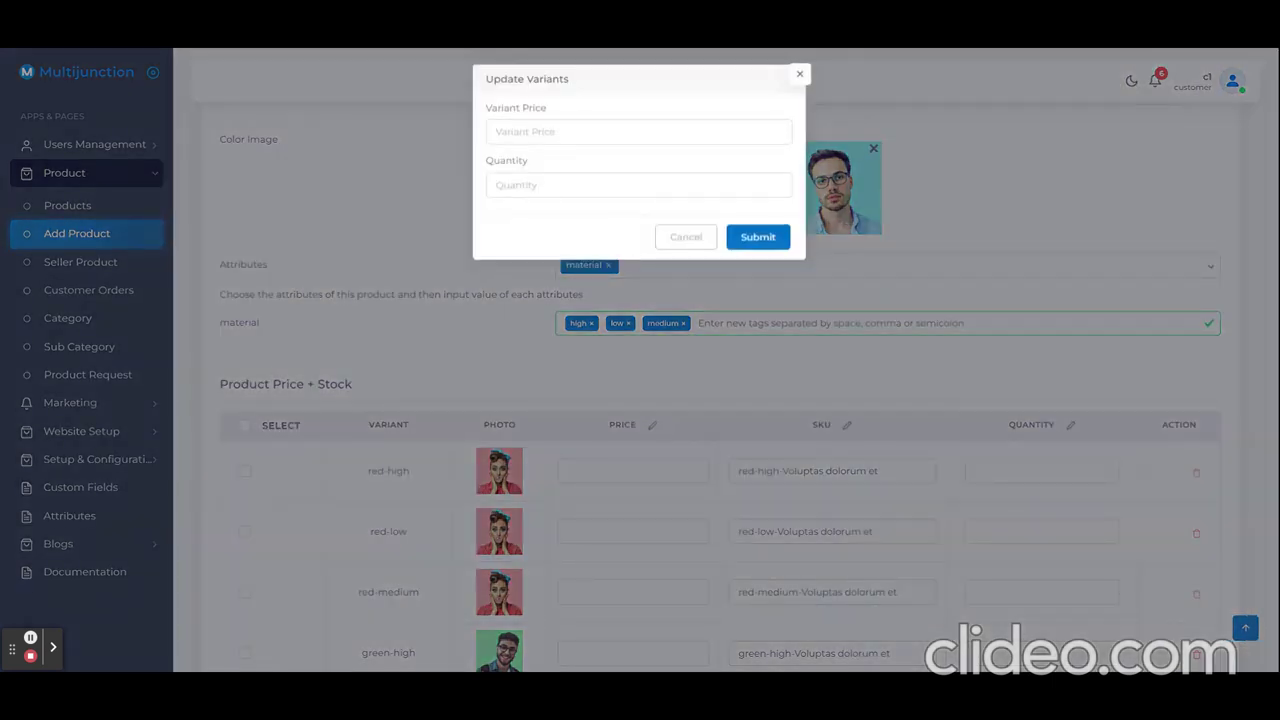
left_click(638, 131)
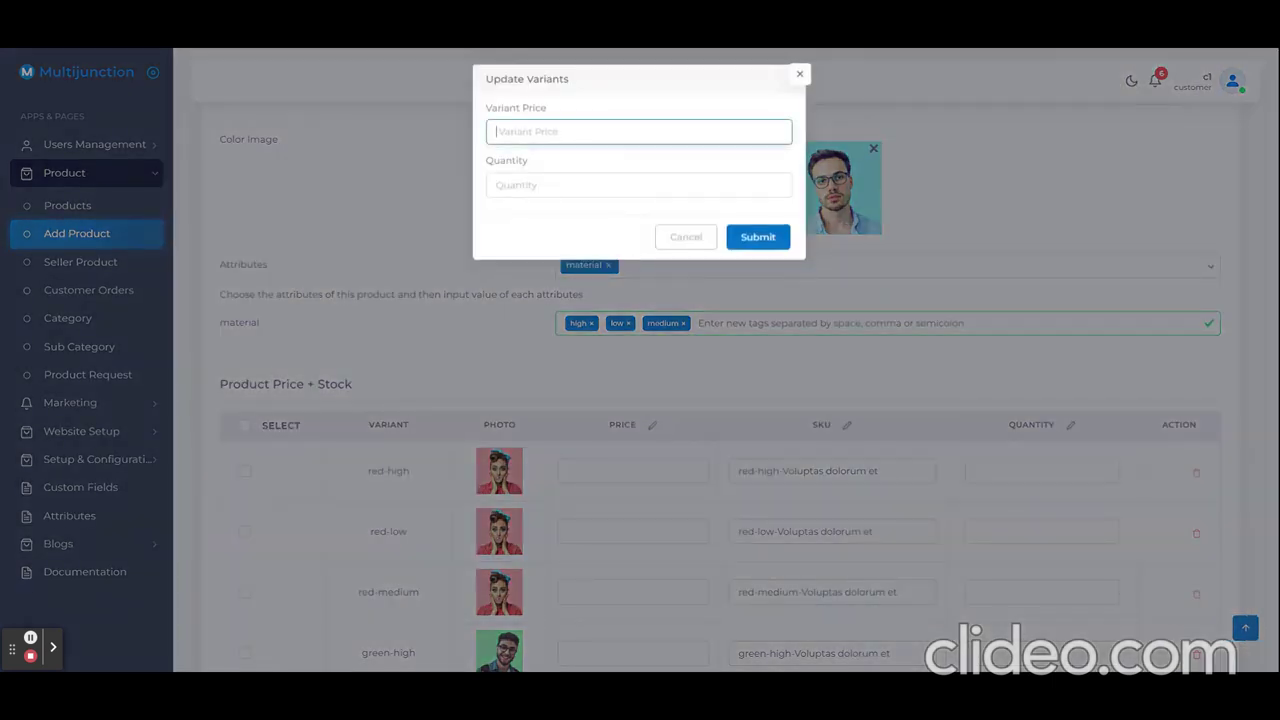
left_click(799, 74)
Bulk-update all product variants with price 12 and quantity 22, and submit the product variations.
left_click(245, 425)
left_click(651, 425)
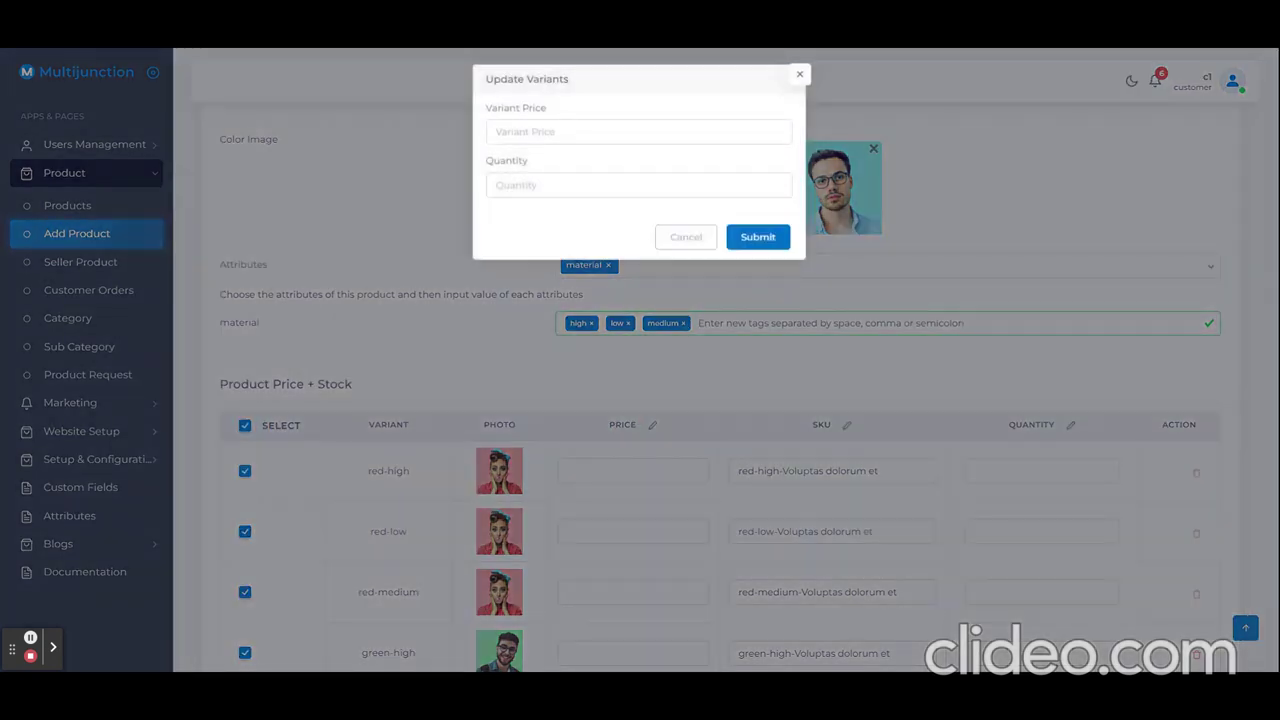
left_click(572, 132)
type("12")
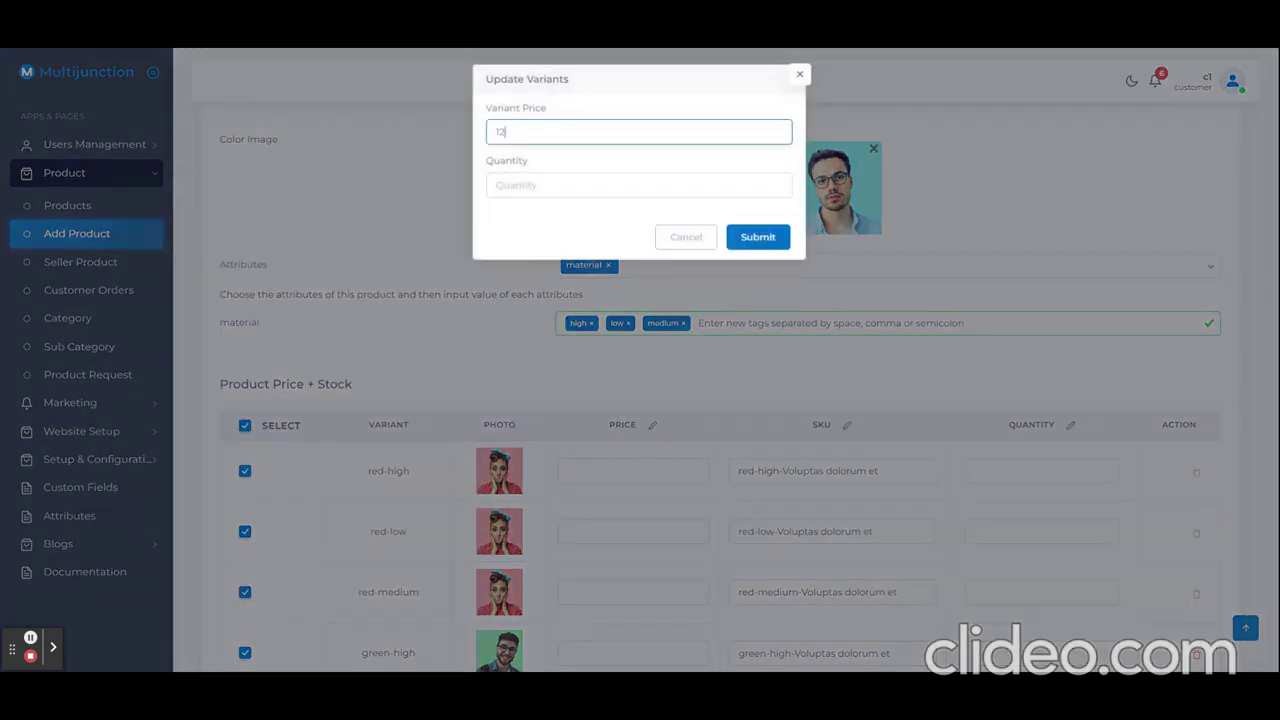
left_click(565, 185)
type("22")
left_click(752, 237)
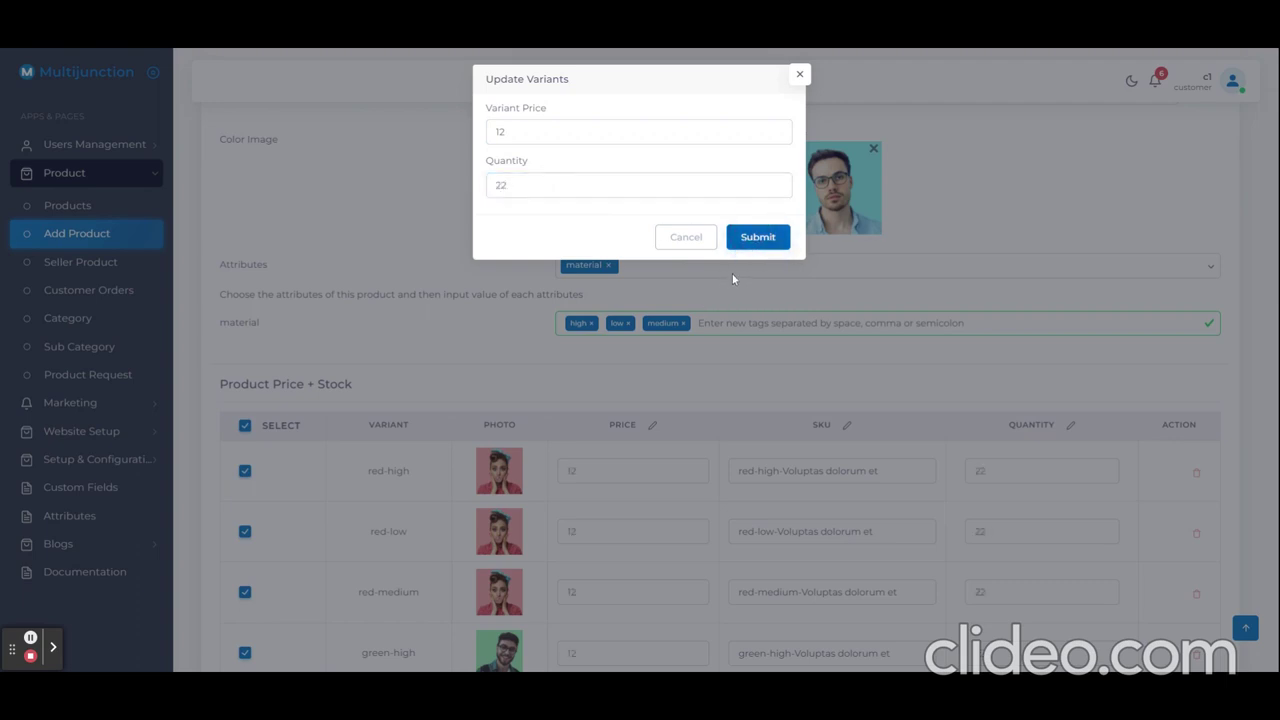
left_click(687, 244)
scroll(851, 386, "down", 4)
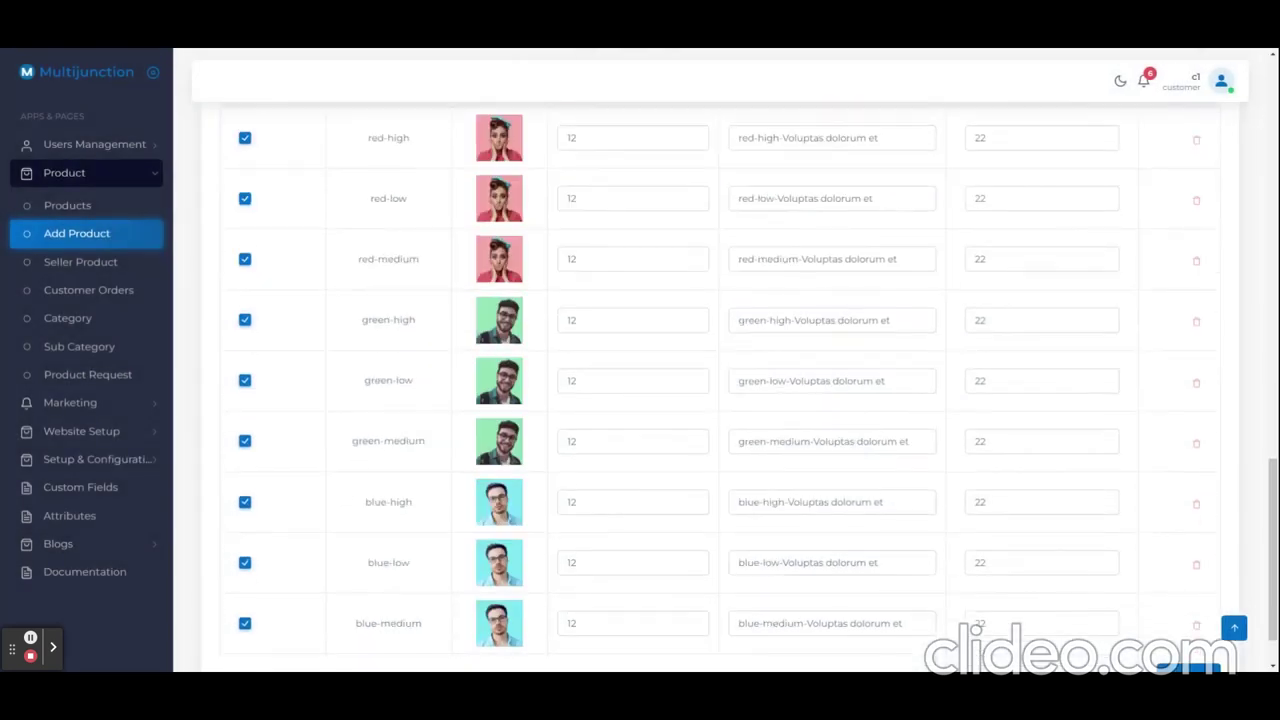
left_click(1188, 610)
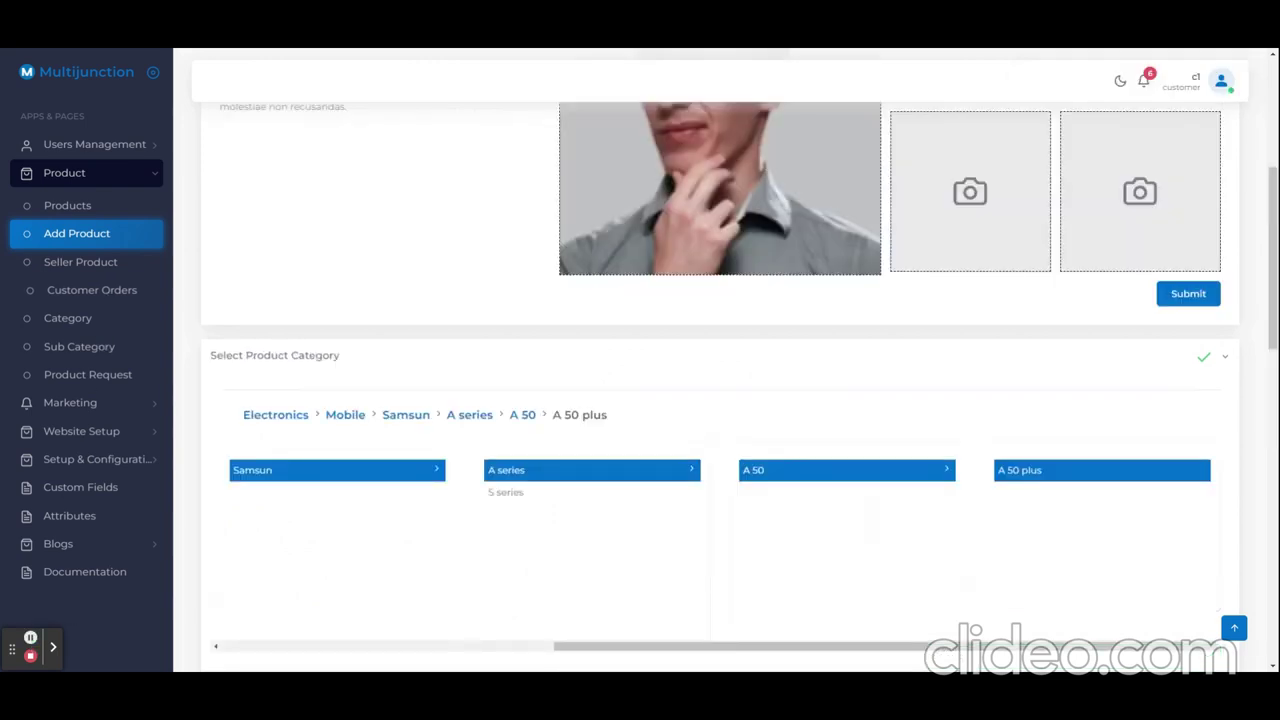
Open the order details of the second entry in the Customer Orders list.
left_click(104, 293)
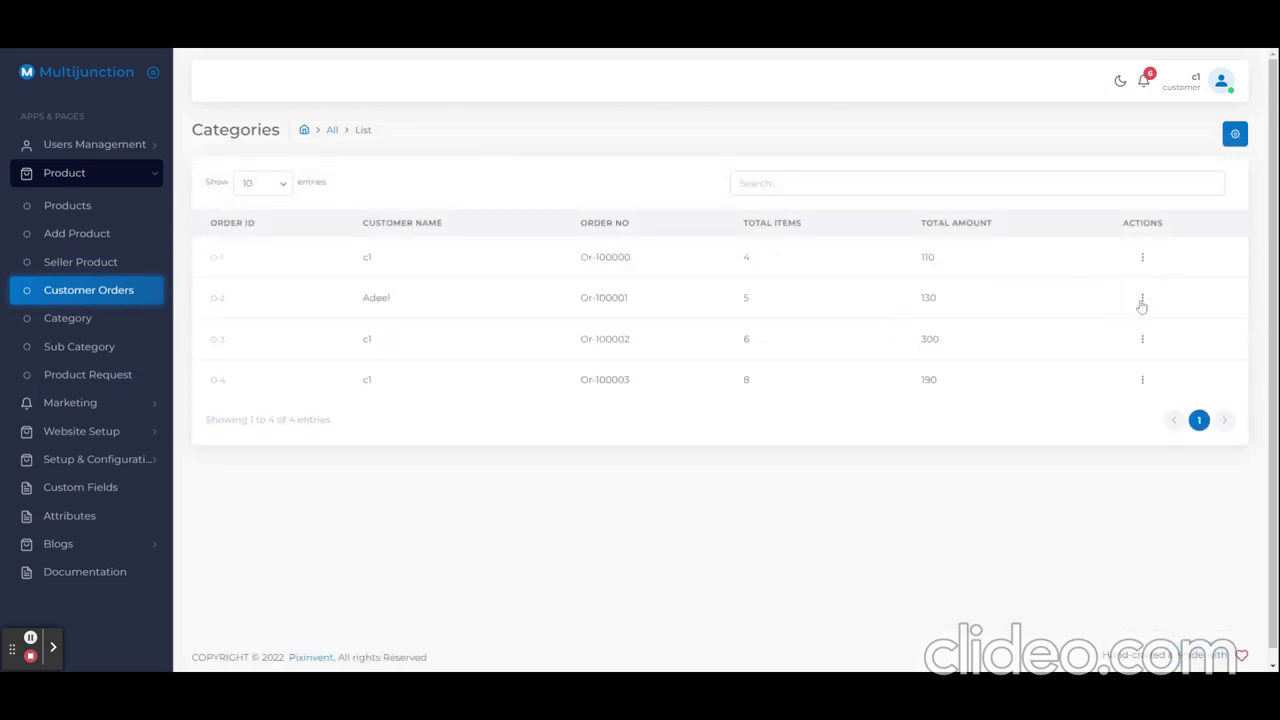
left_click(1142, 302)
left_click(1150, 338)
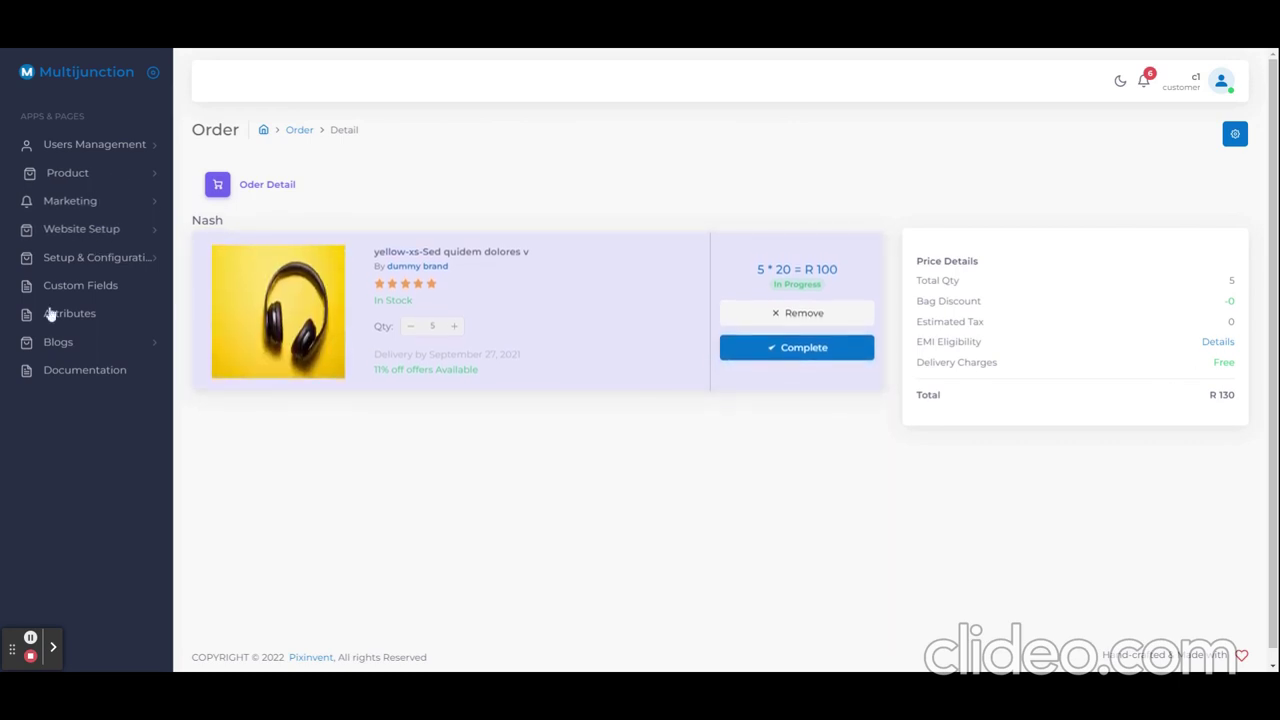
Open the Seller Requests list under Users Management.
left_click(96, 145)
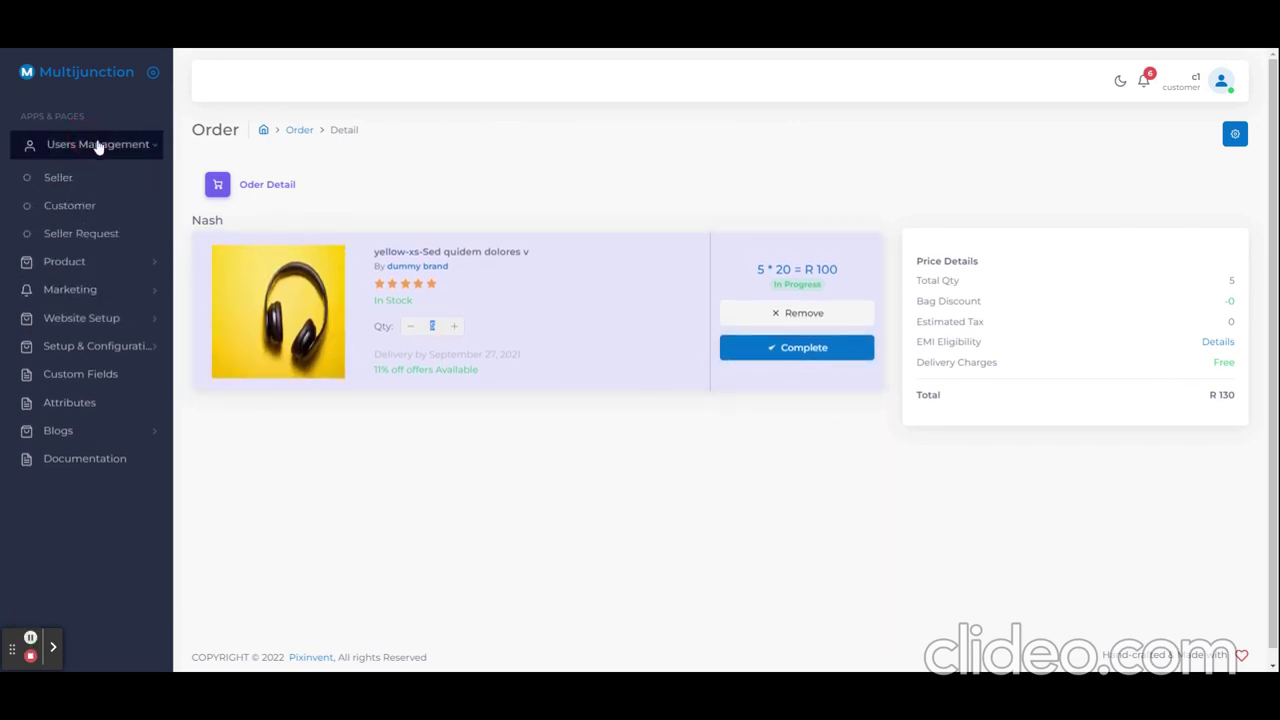
left_click(138, 228)
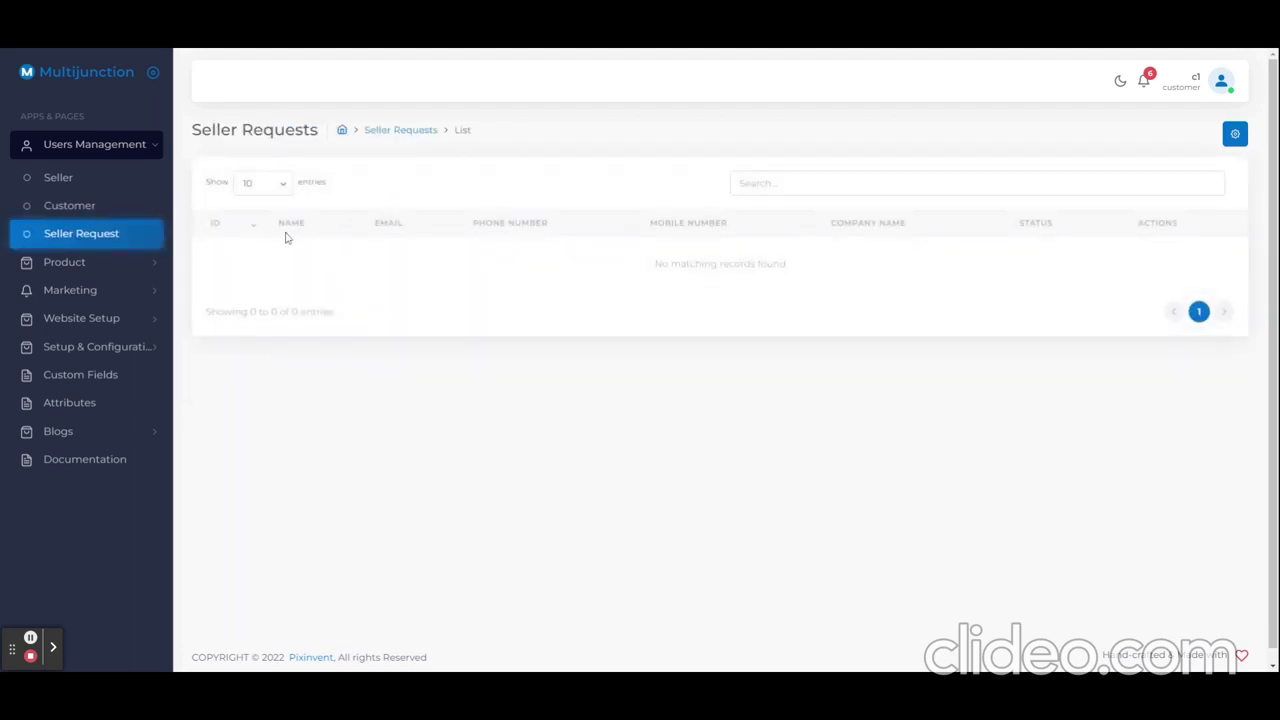
View the Customer list, open the Seller list, and toggle Reseller Mode for the first seller.
left_click(98, 207)
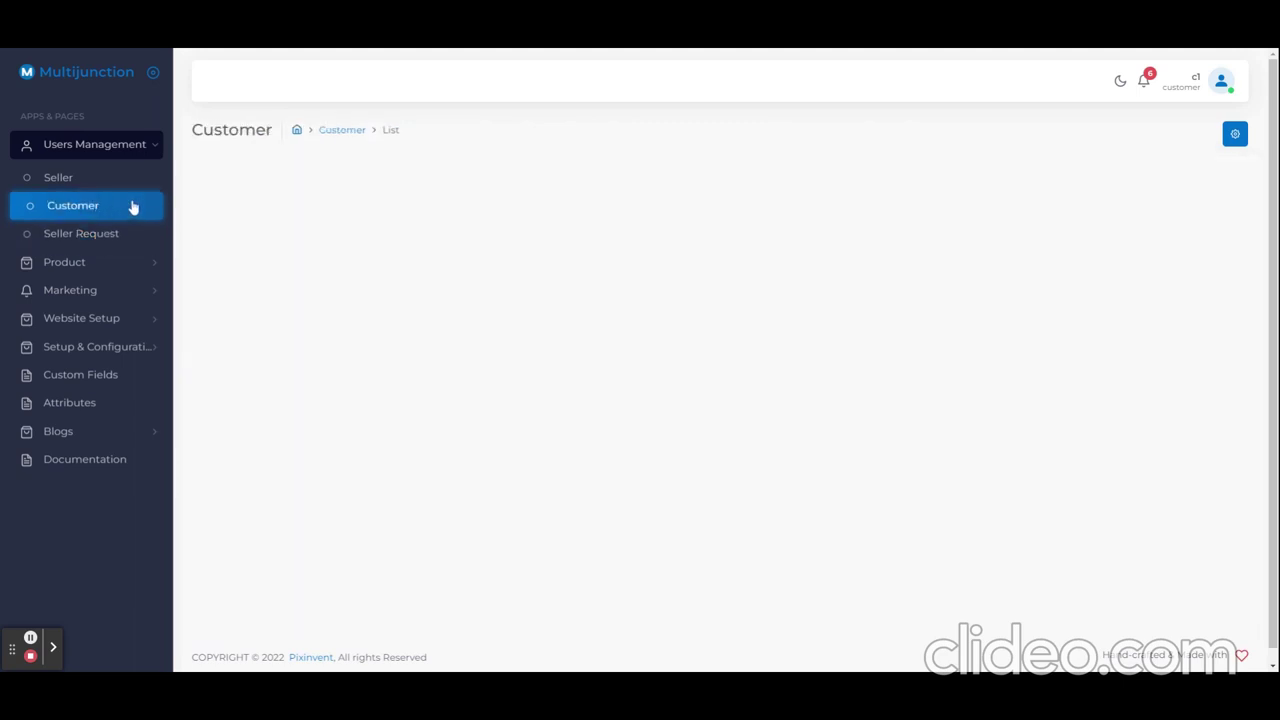
left_click(85, 180)
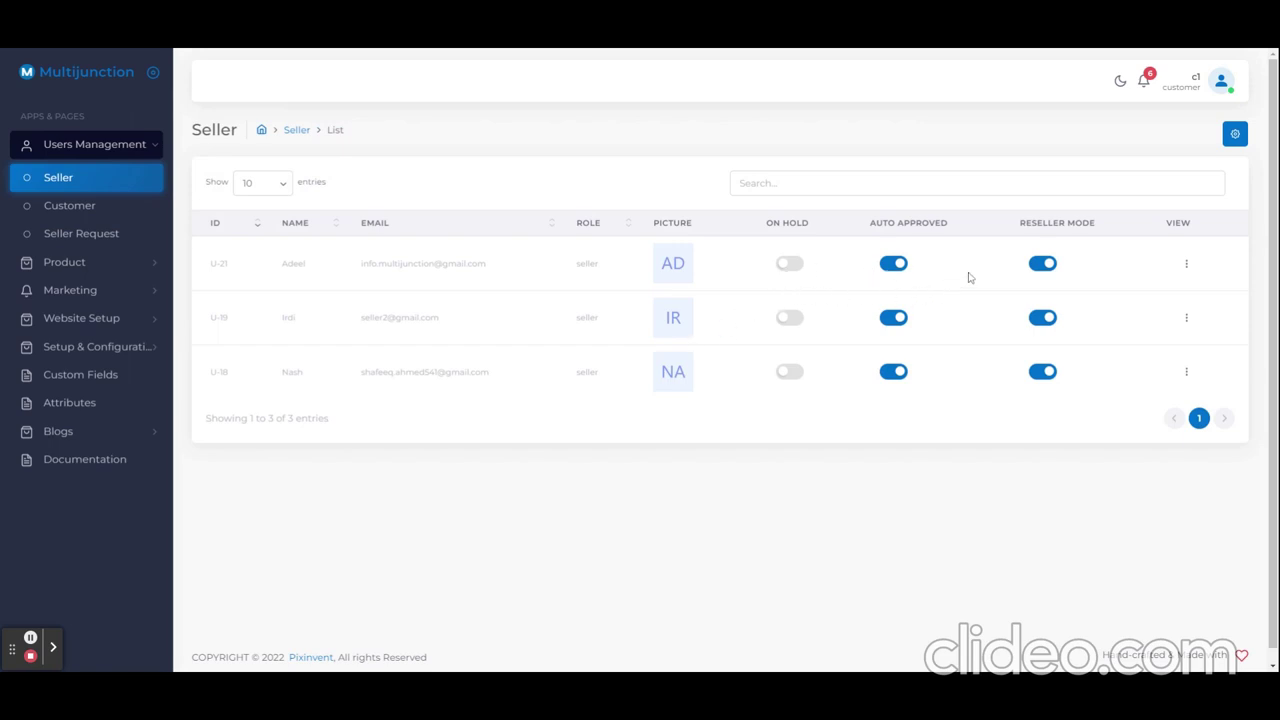
left_click(1049, 269)
left_click(1056, 266)
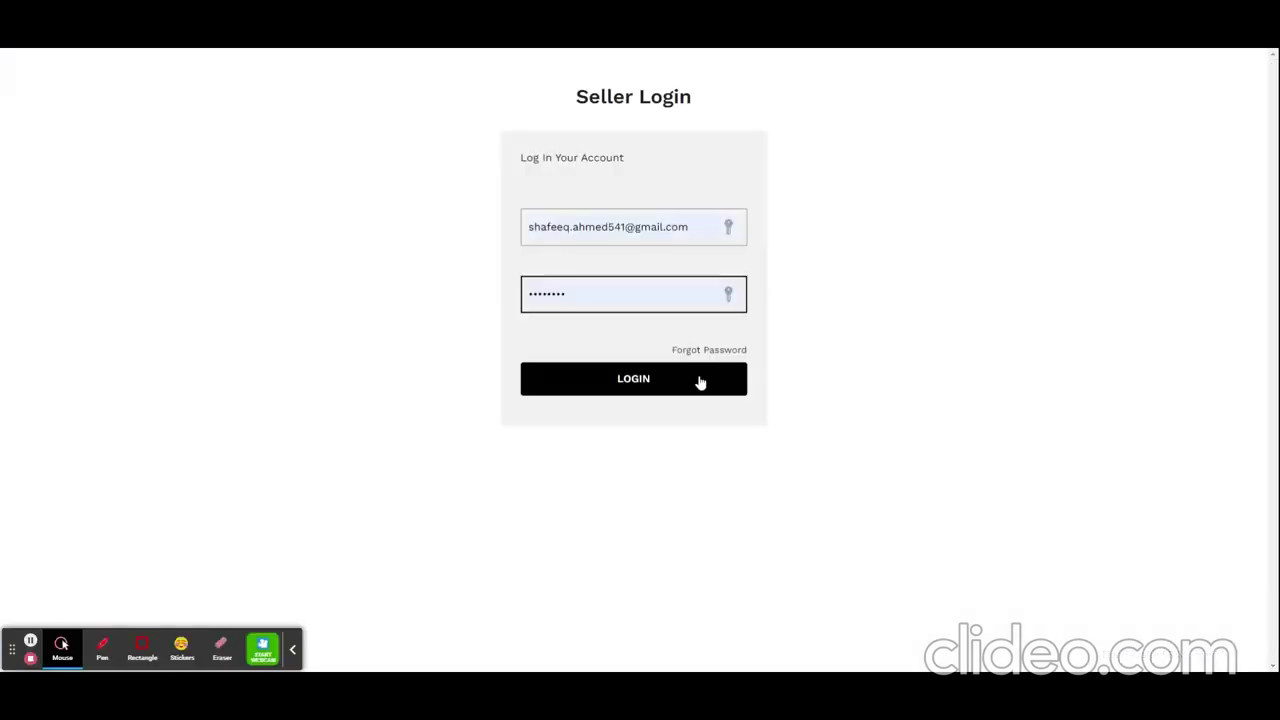
Log in to the seller portal with the prefilled credentials and look over the dashboard's reports and recent orders.
left_click(698, 381)
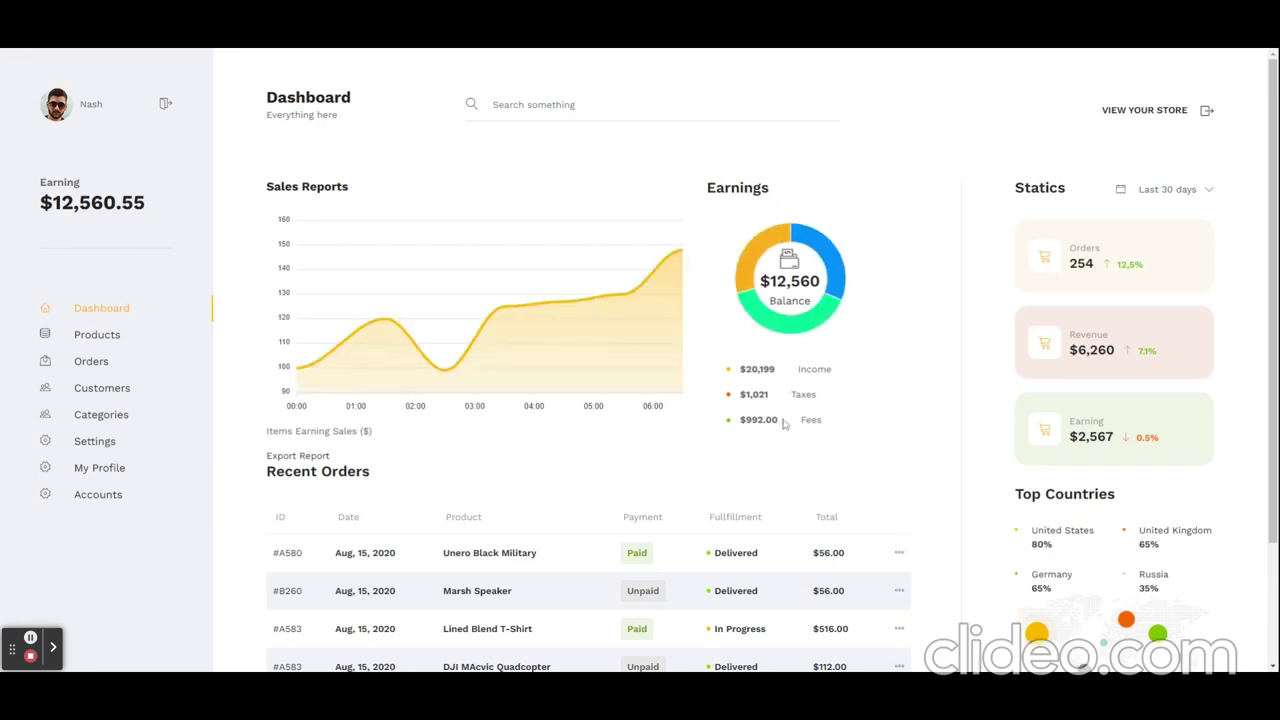
scroll(785, 424, "down", 2)
scroll(457, 366, "up", 2)
In the seller's product listing, set product 10000's price to 17, selling price to 70 and depot stock to 3.
left_click(101, 340)
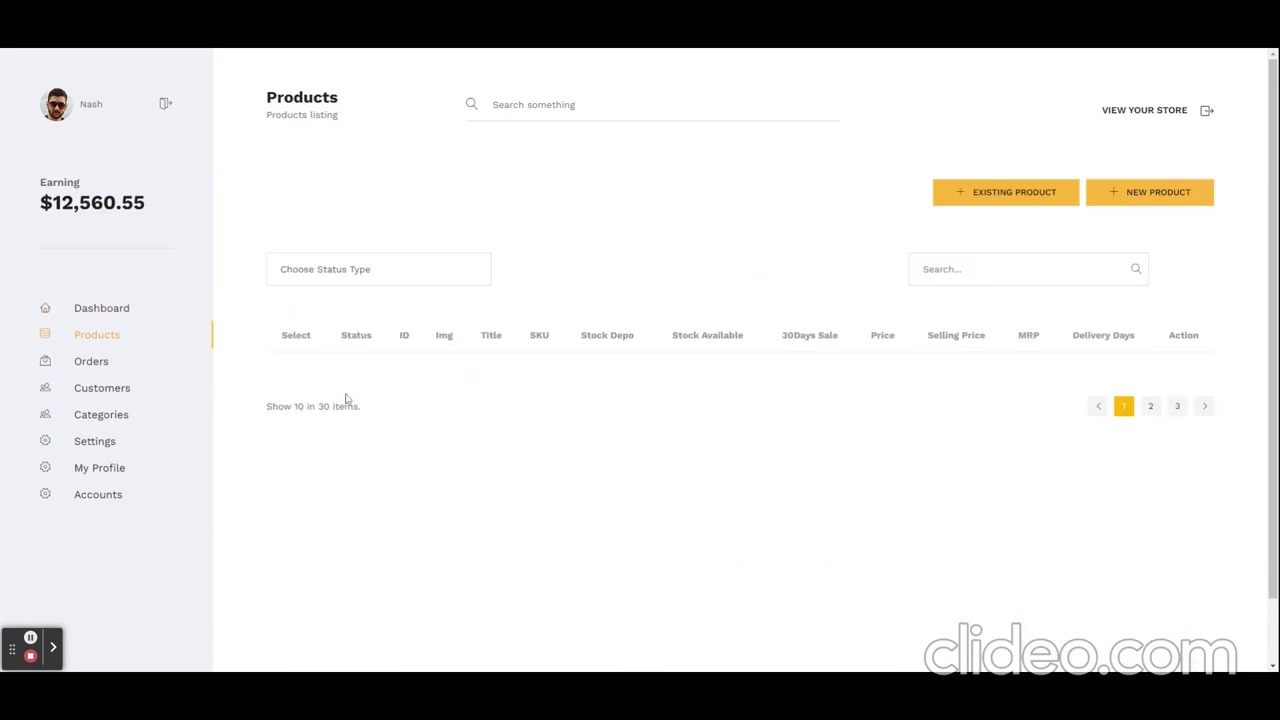
left_click(915, 390)
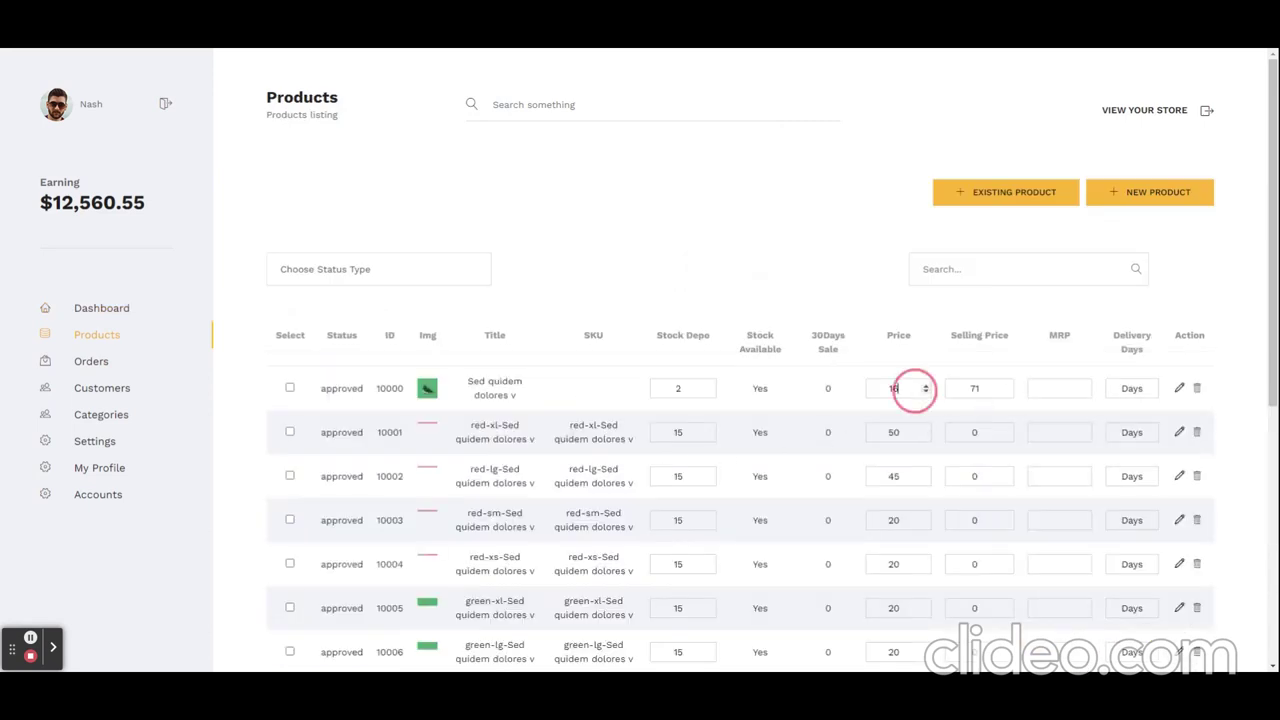
left_click(925, 392)
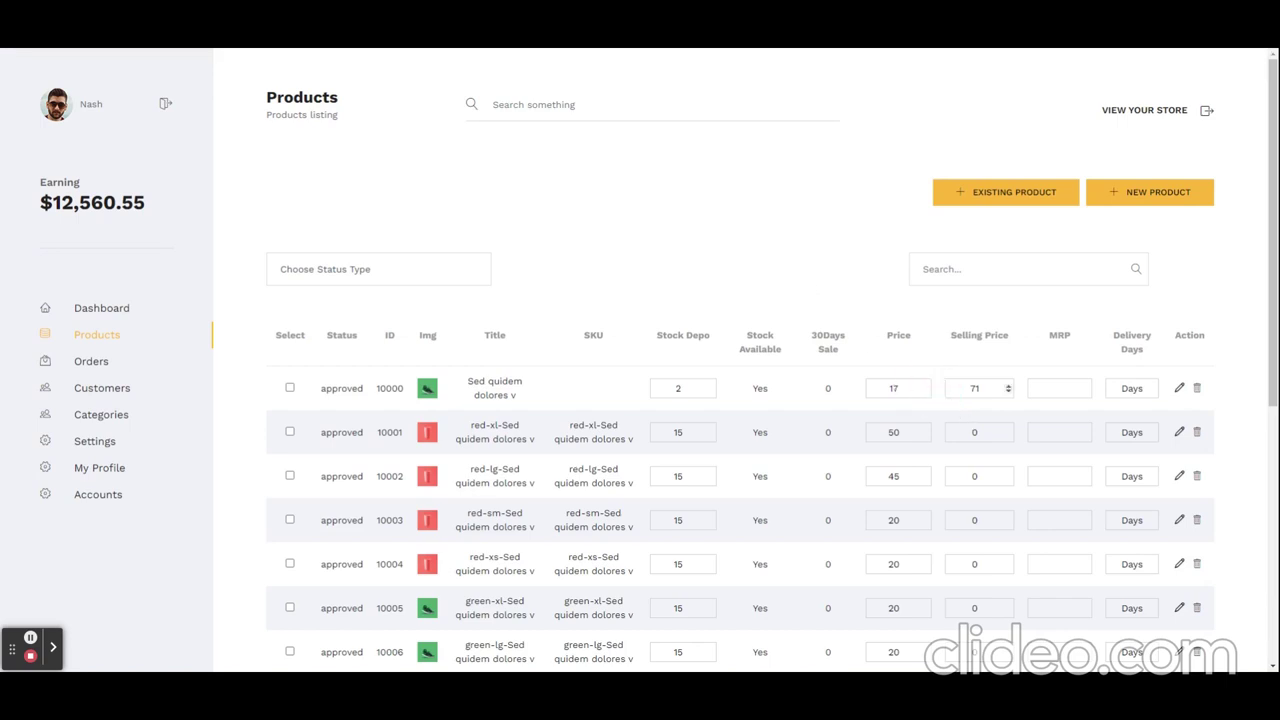
left_click(1008, 393)
scroll(531, 357, "down", 5)
scroll(706, 440, "up", 5)
left_click(711, 385)
left_click(825, 293)
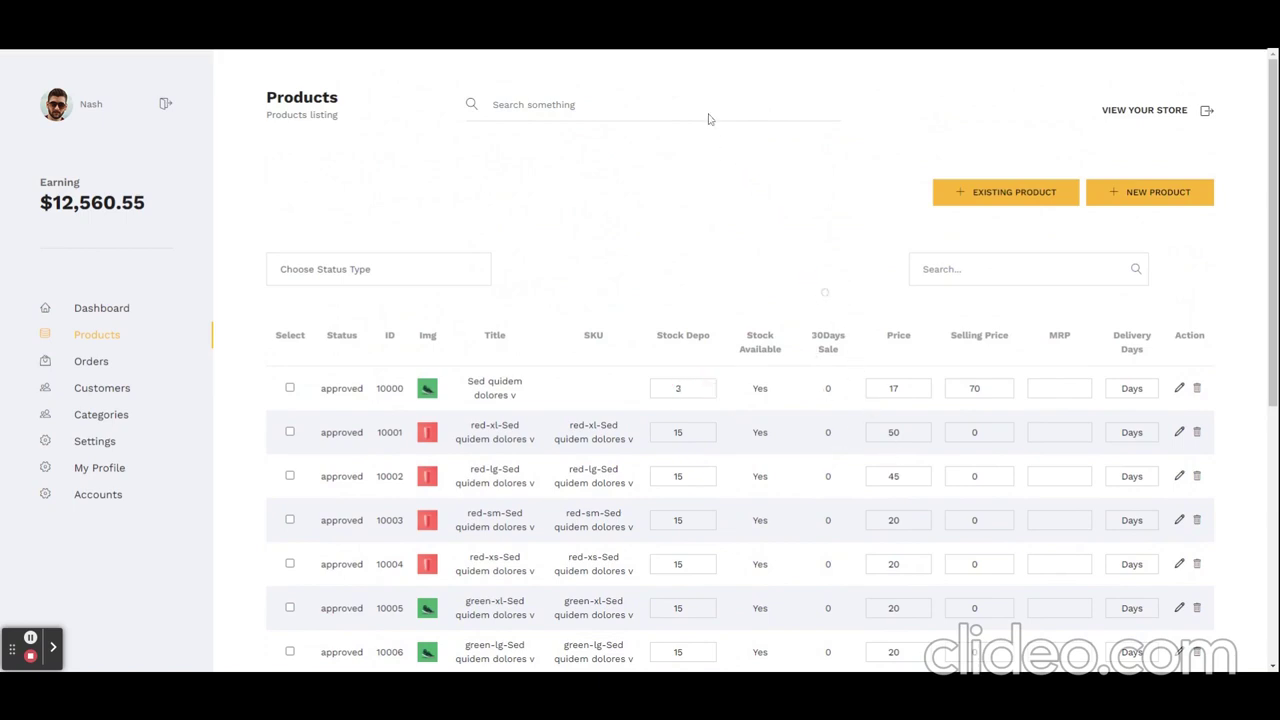
Look through the remaining product rows and the seller's Orders, Customers, Categories and Settings pages.
scroll(912, 495, "down", 3)
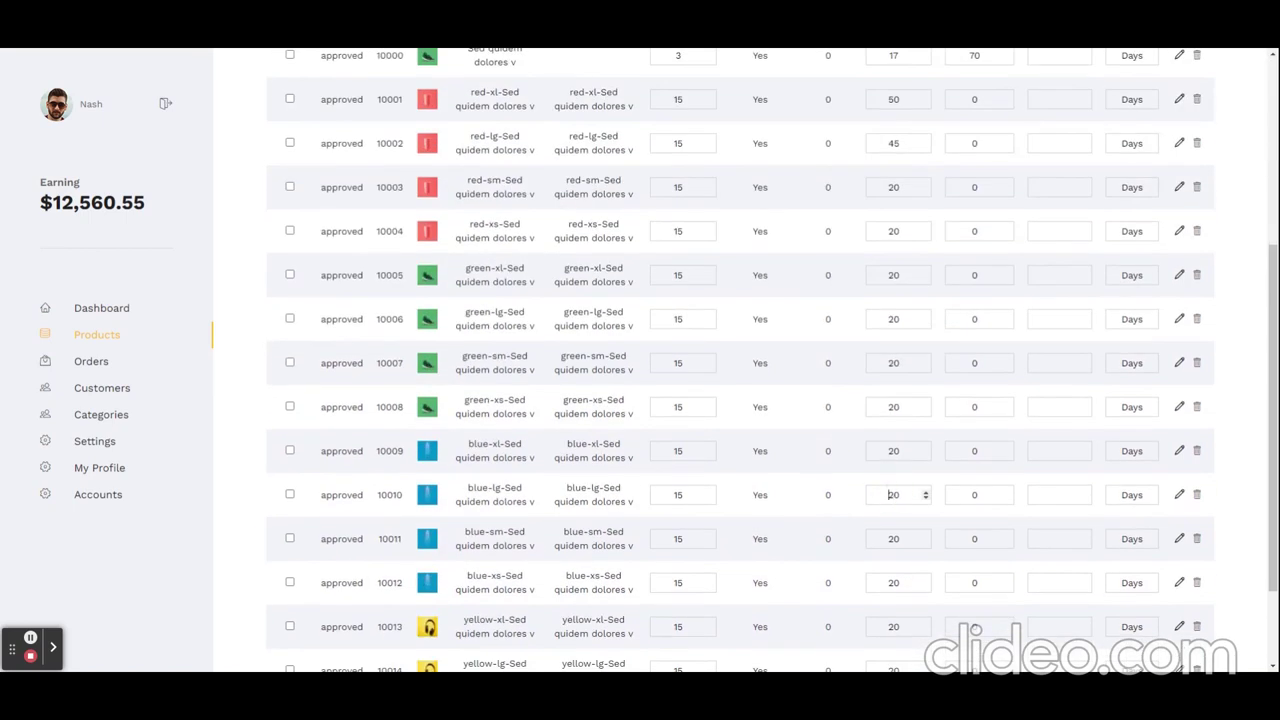
left_click(108, 362)
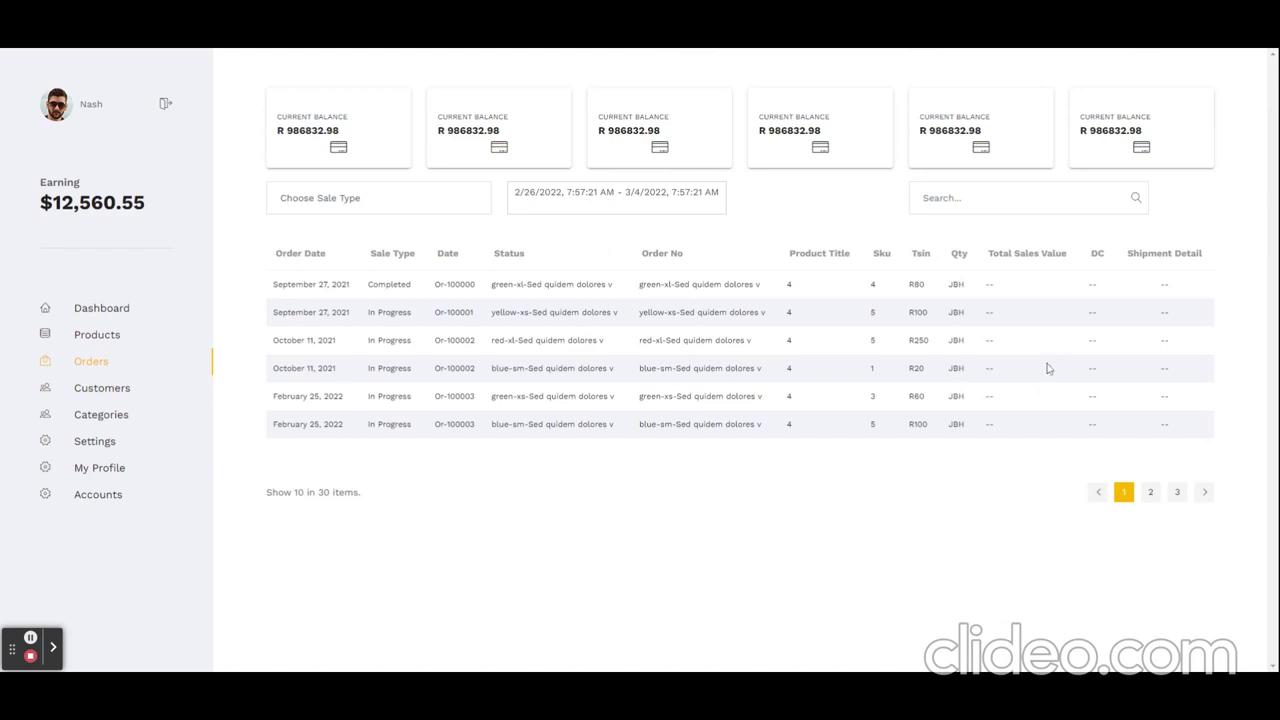
left_click(127, 394)
left_click(113, 425)
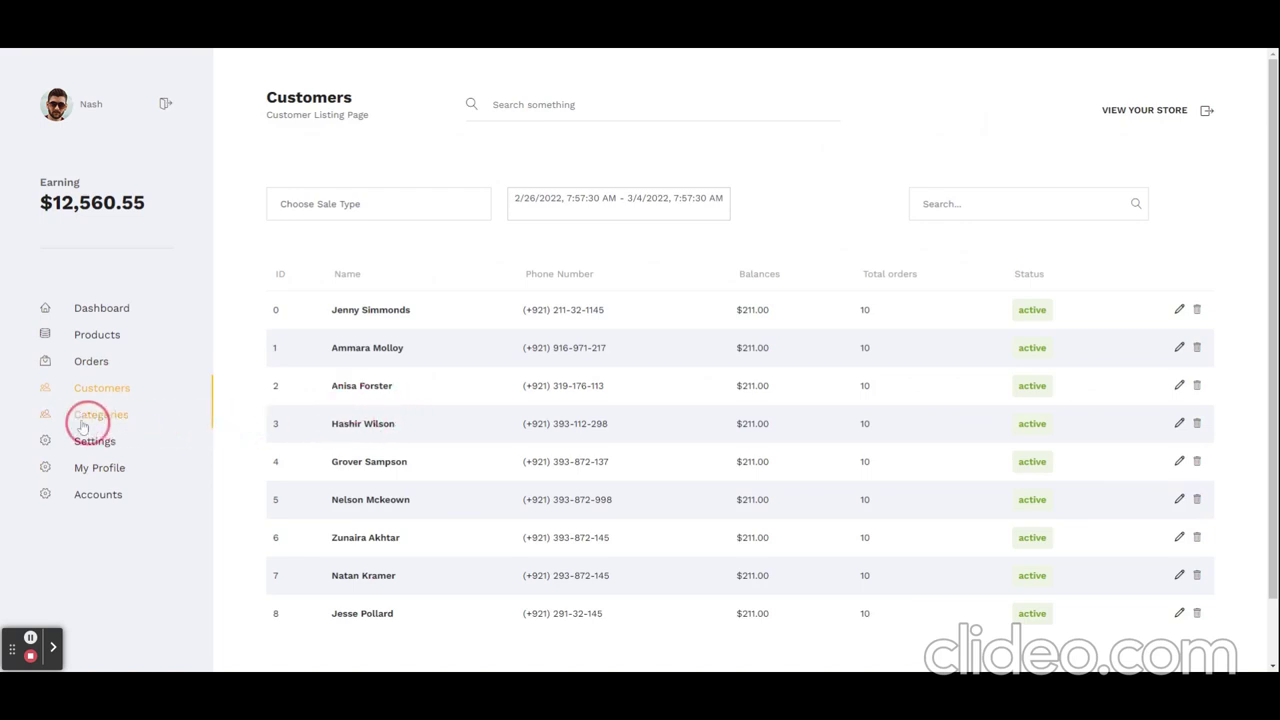
left_click(83, 424)
left_click(88, 444)
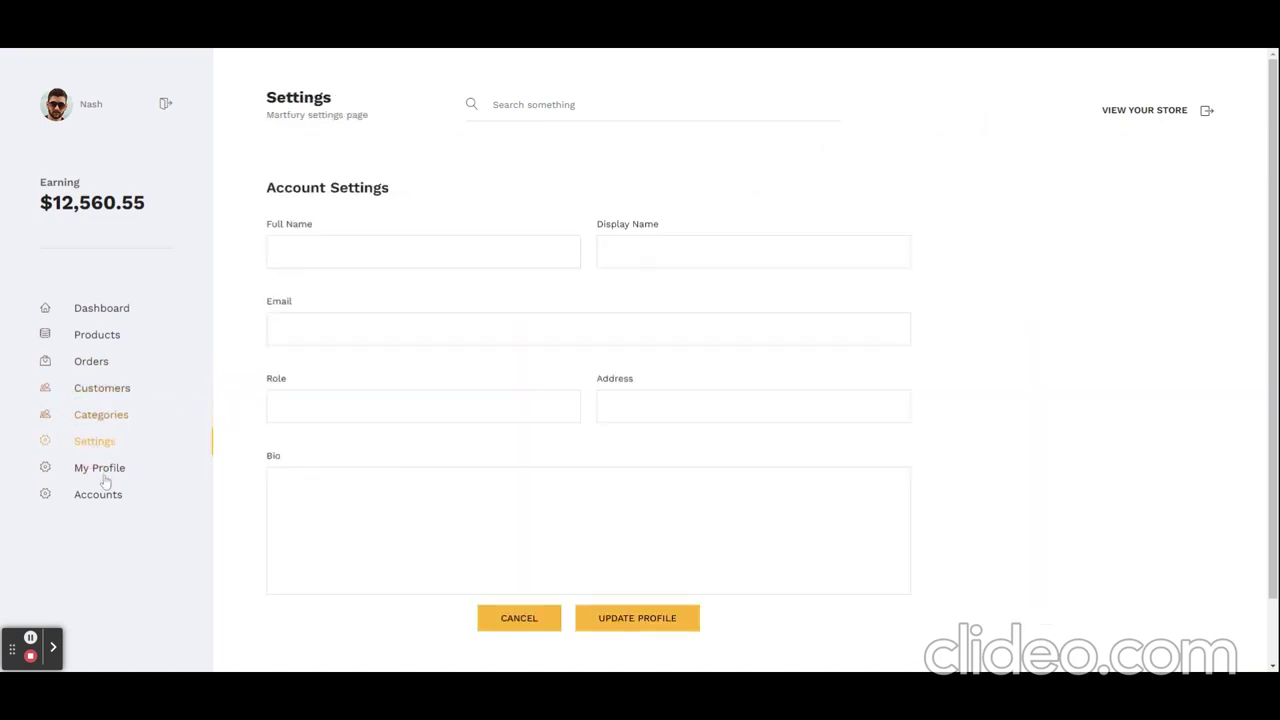
Review the seller's My Profile sections from Overview through Business, Addresses, Banking Details, User Details and Profile.
left_click(104, 469)
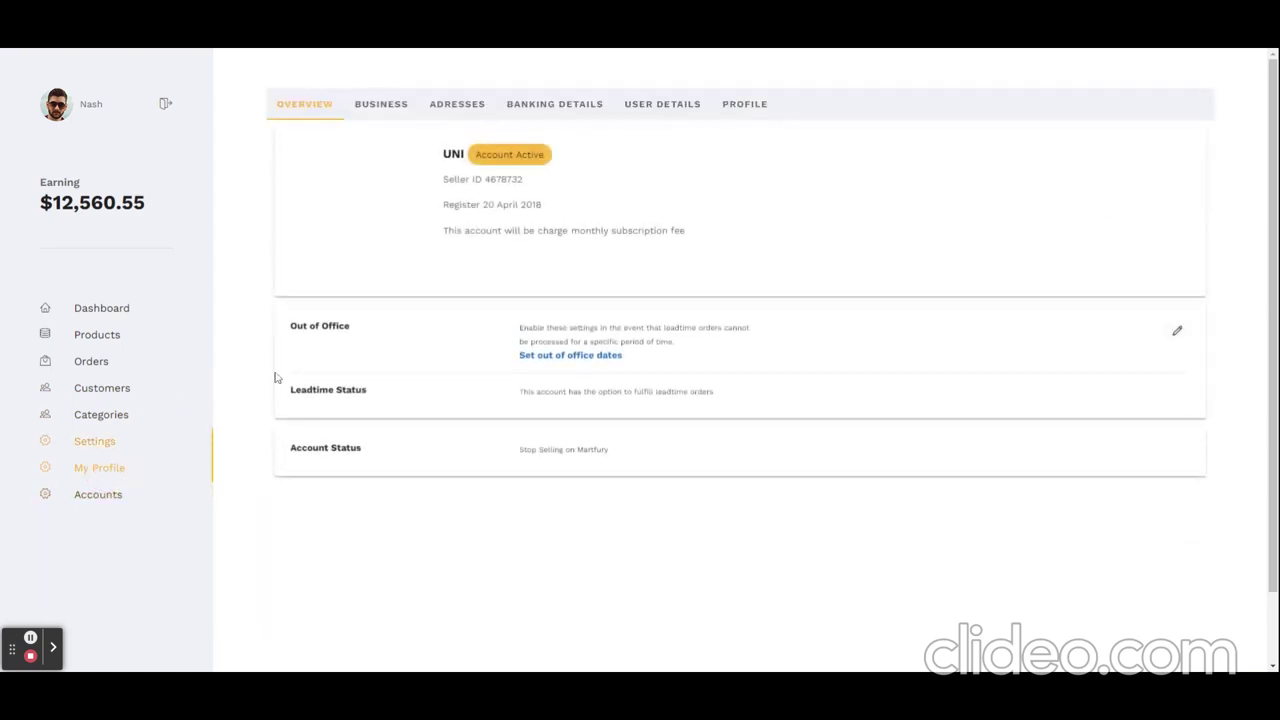
left_click(376, 108)
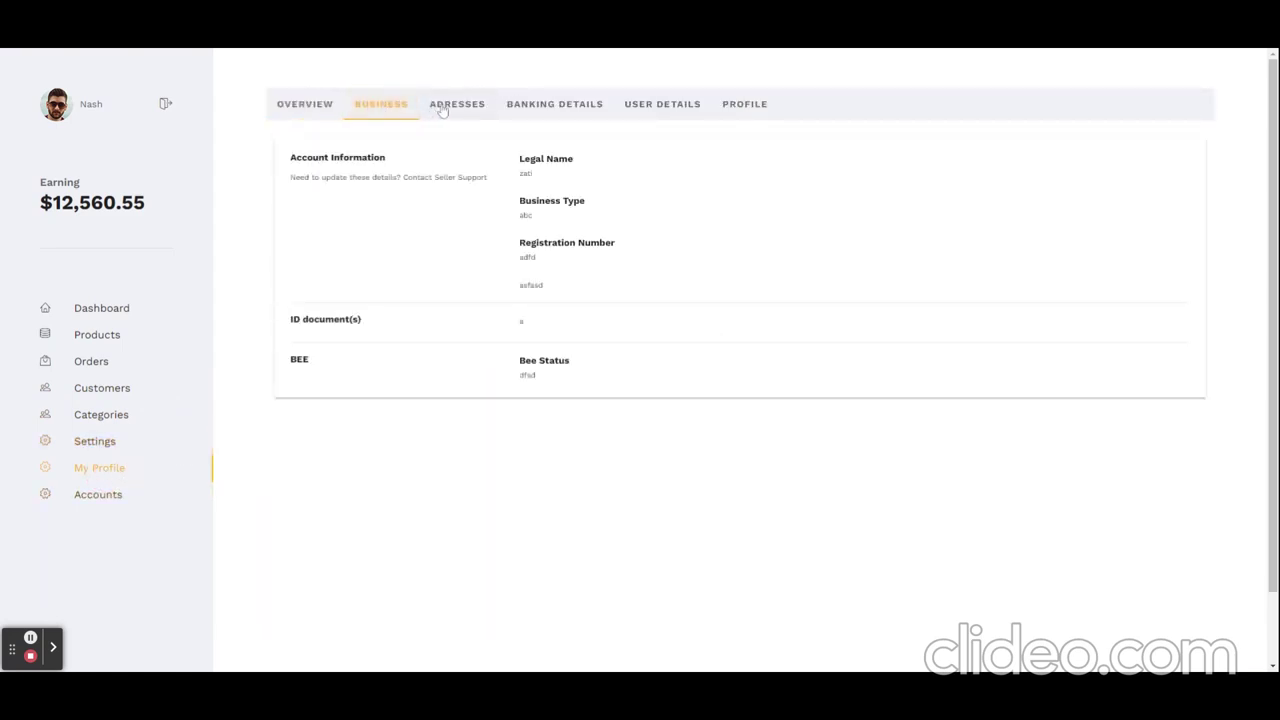
left_click(450, 114)
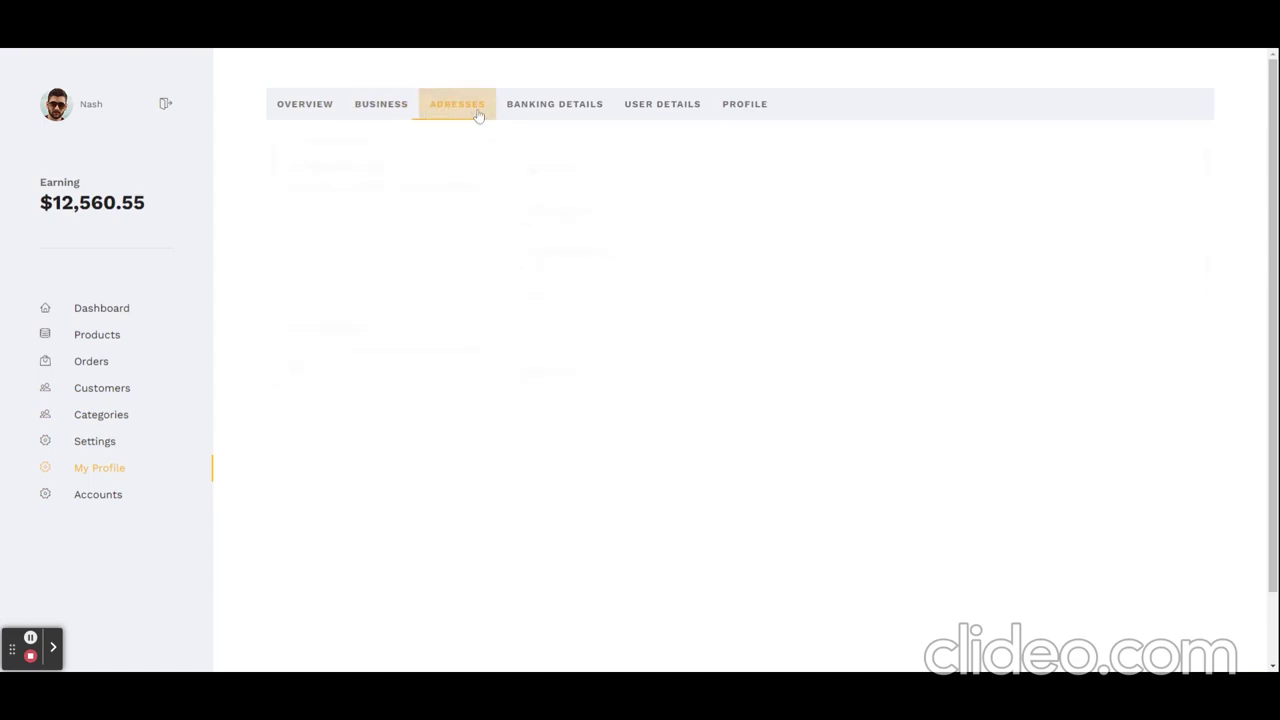
left_click(535, 105)
left_click(663, 102)
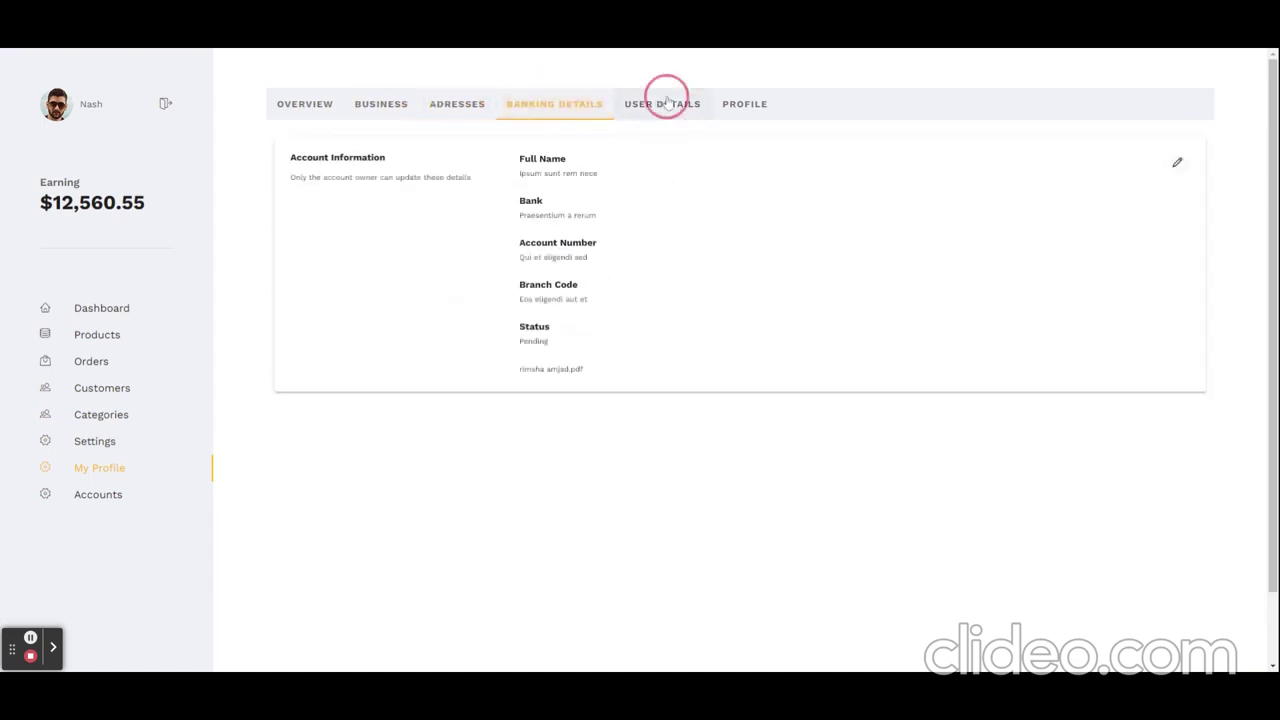
left_click(727, 106)
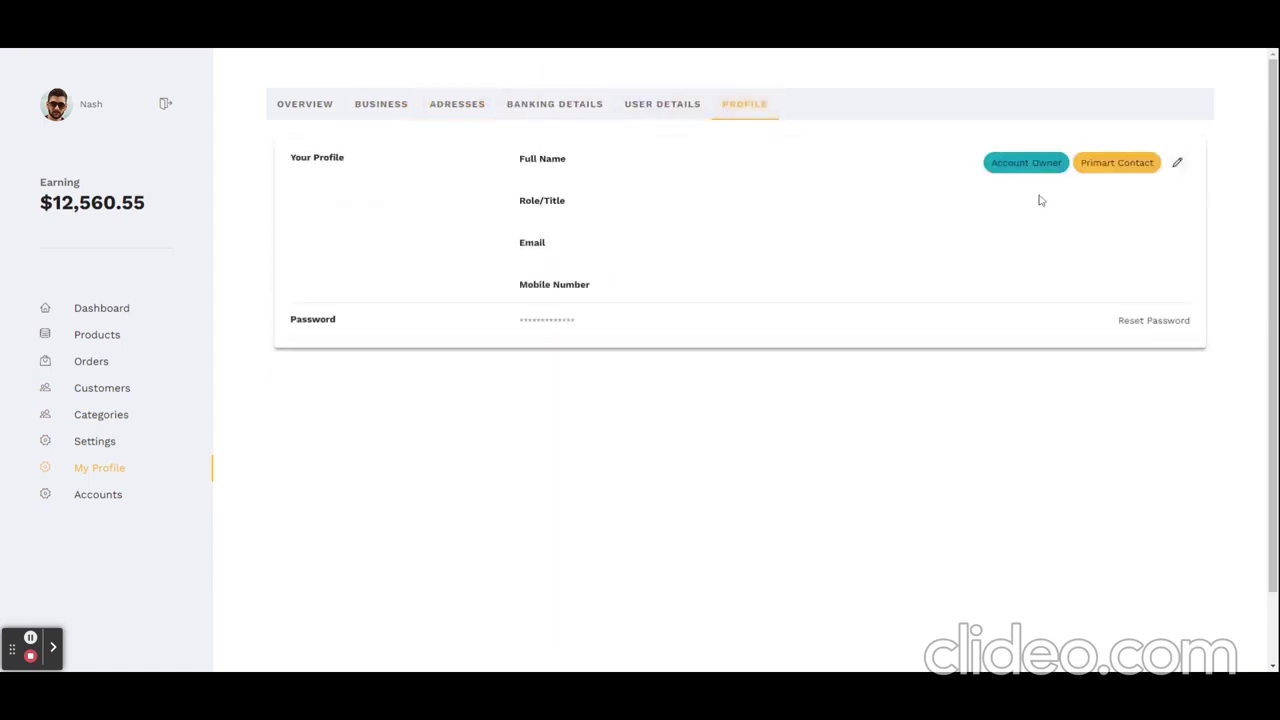
View the edit forms for the seller's profile details and business address, and request editing of the billing address.
left_click(1178, 163)
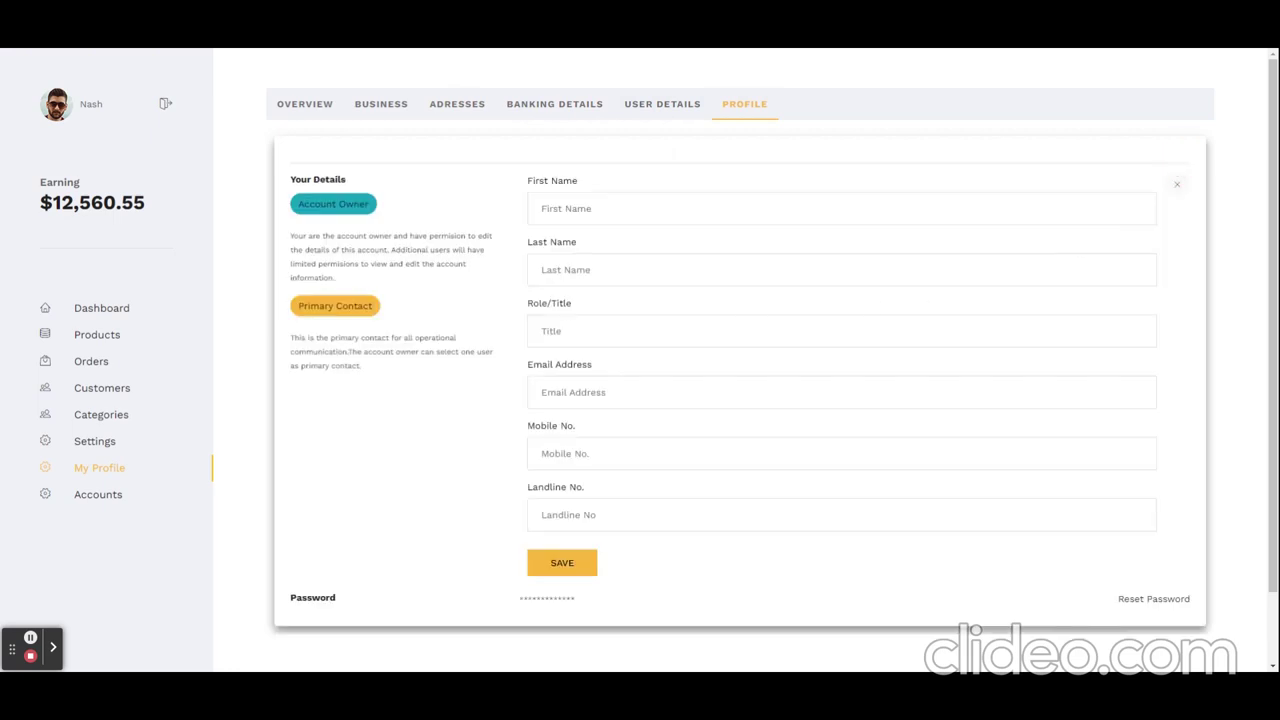
left_click(521, 106)
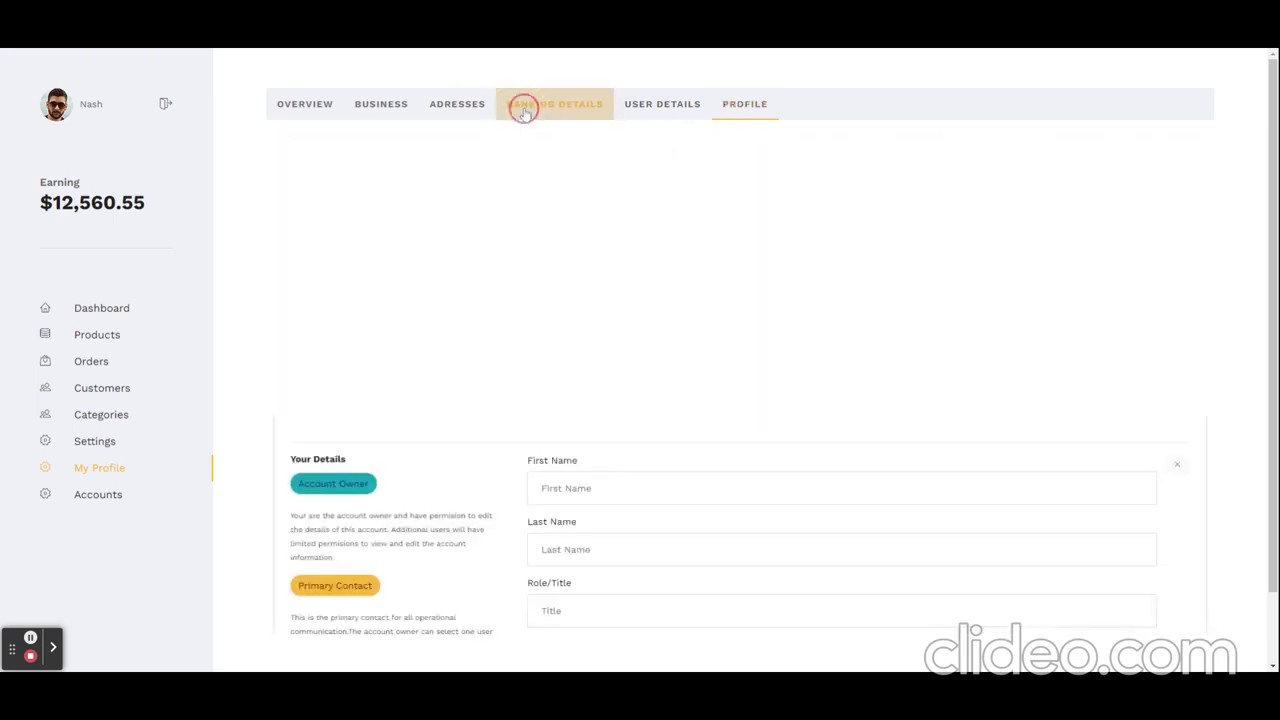
left_click(444, 111)
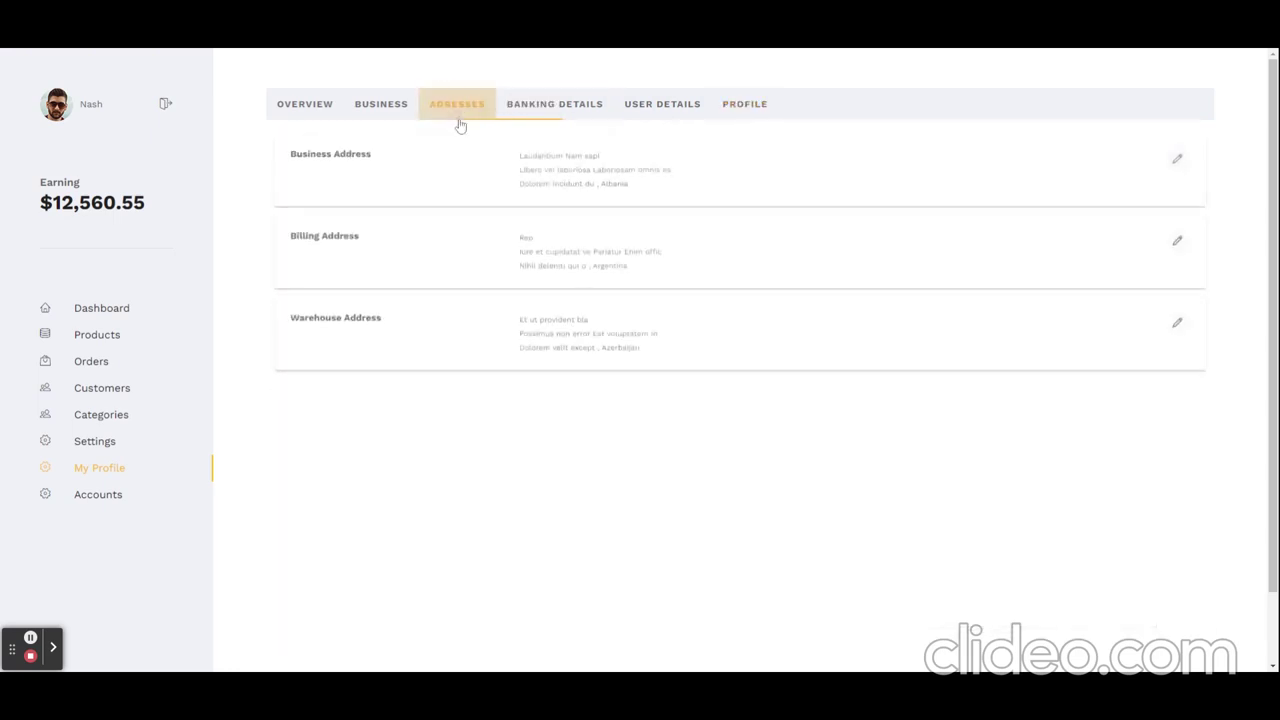
left_click(1178, 164)
scroll(1262, 530, "down", 2)
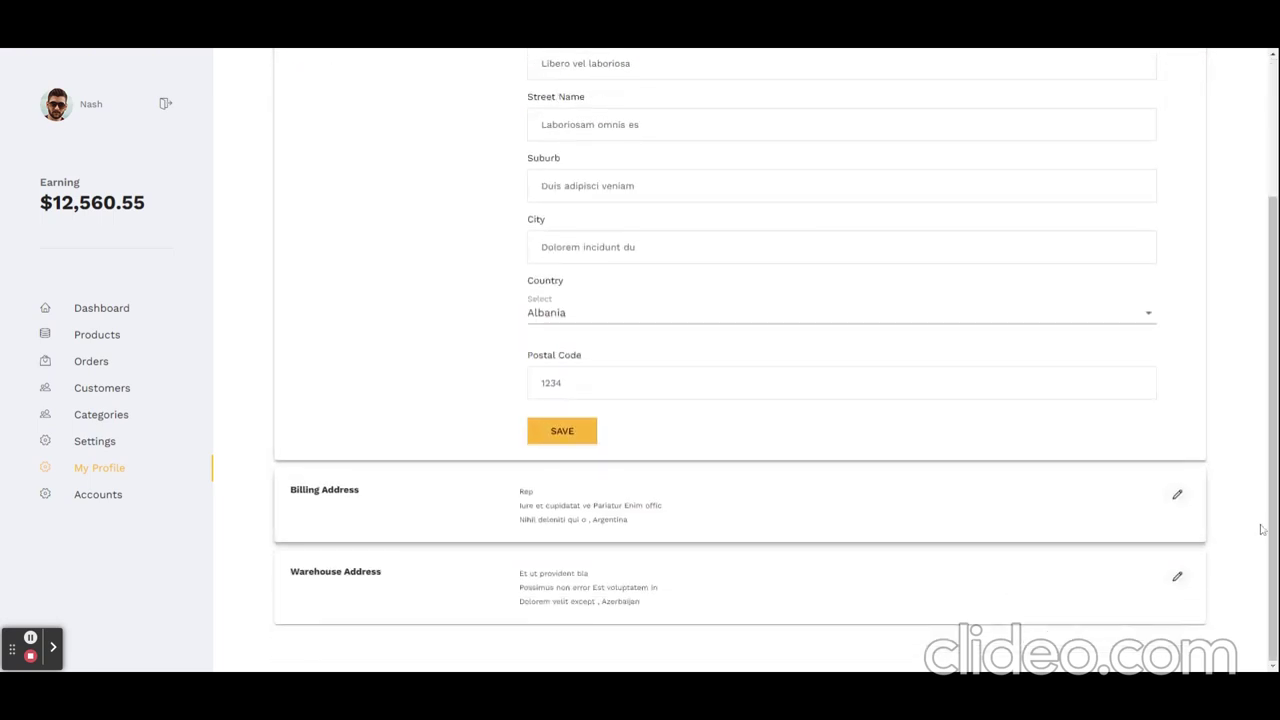
left_click(1177, 494)
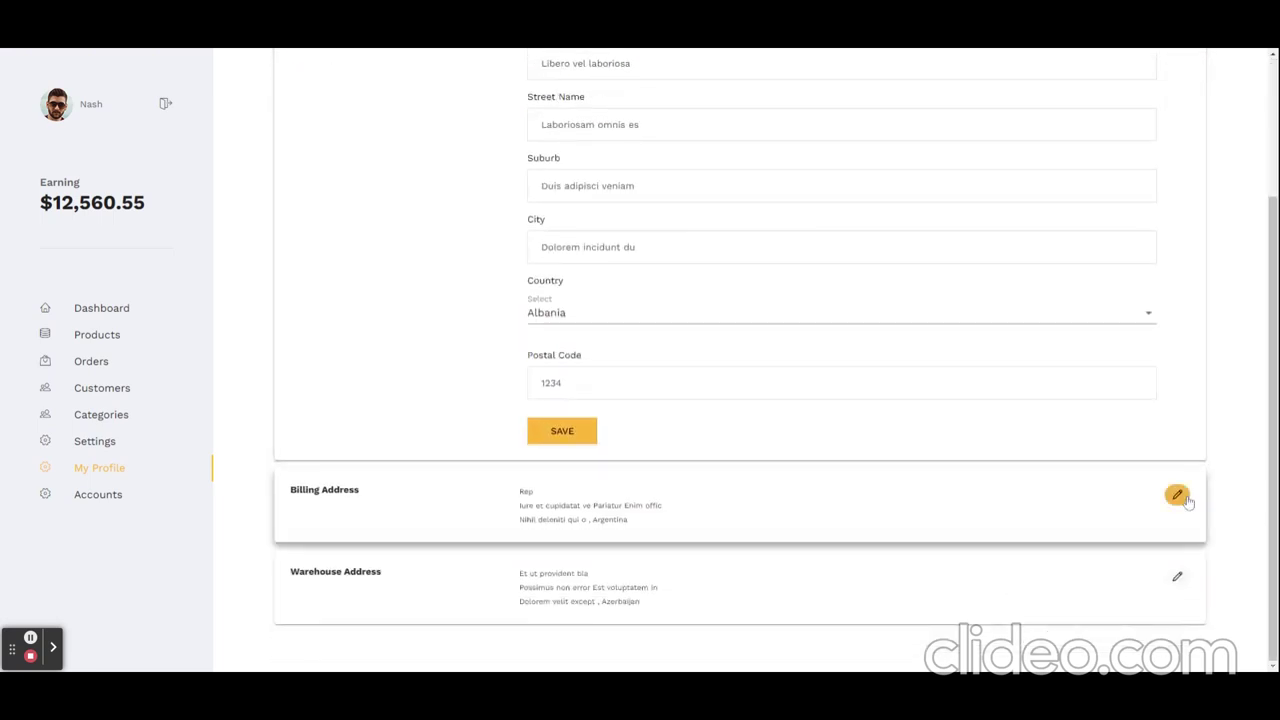
Check the seller's account balances and transactions, and return to the My Profile overview.
left_click(112, 496)
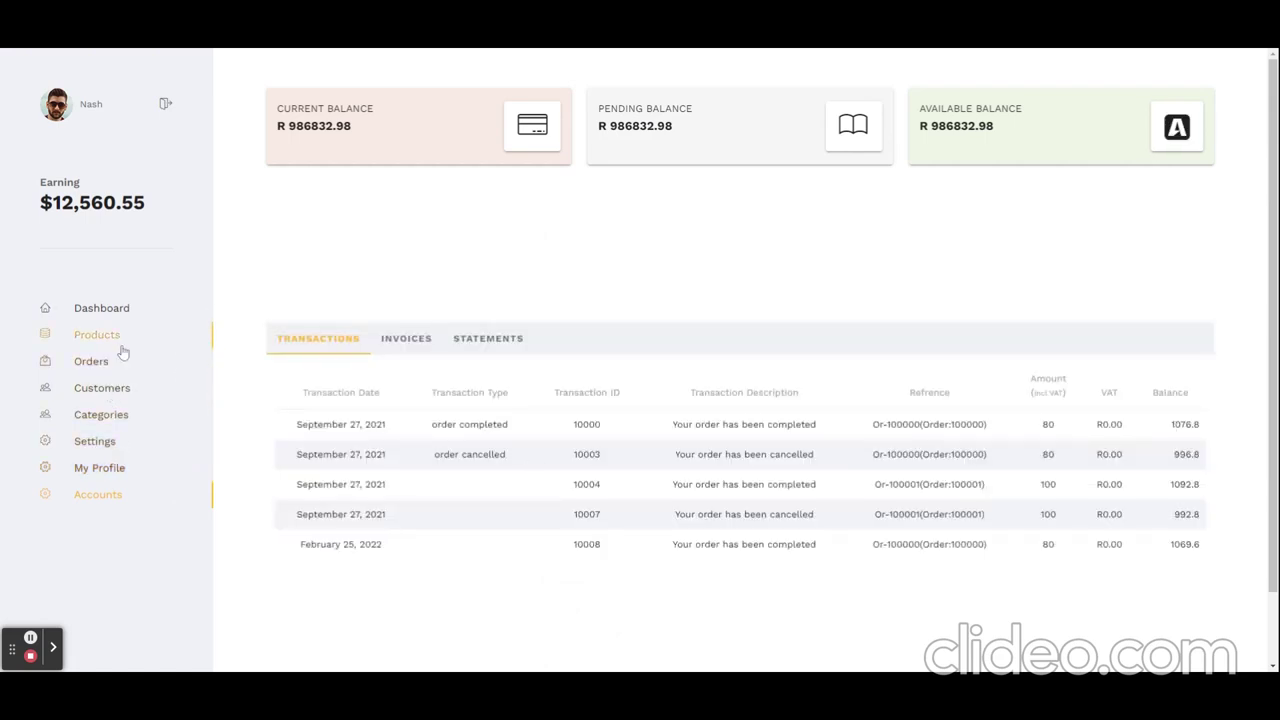
left_click(124, 468)
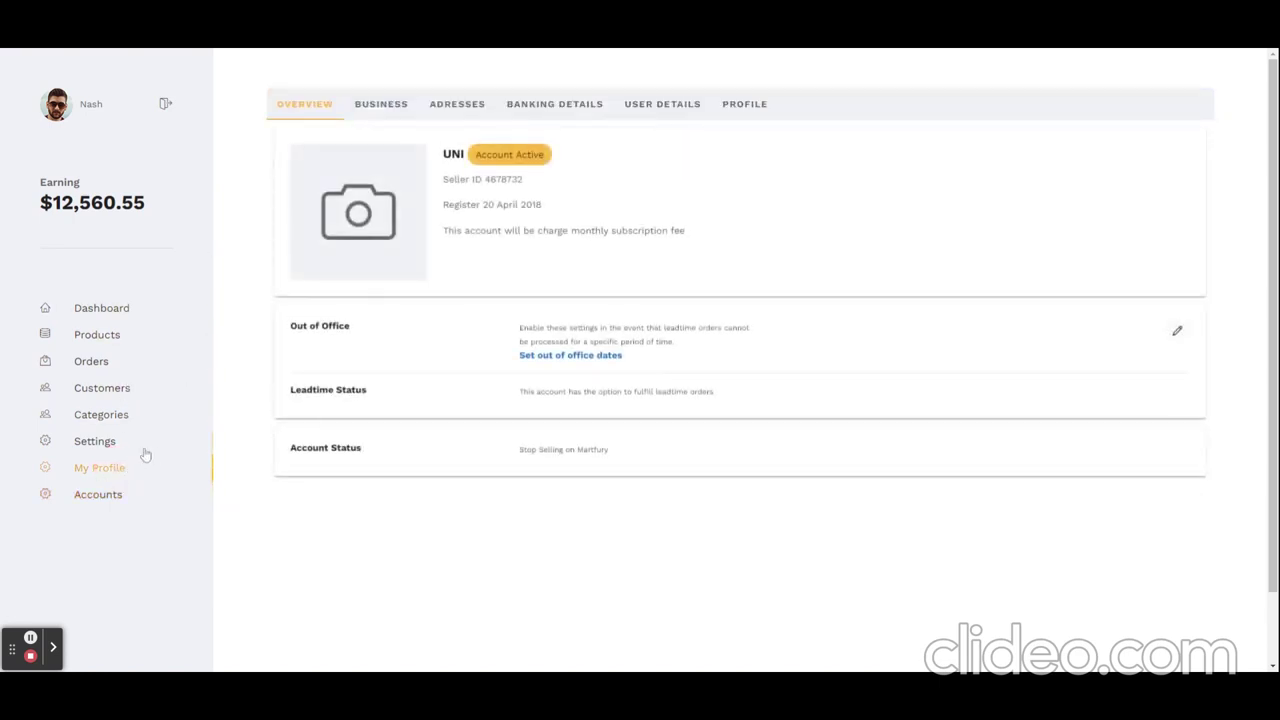
Start listing an existing product, search the catalogue for "a", and choose to sell Black-S-Et atque maiores aut.
left_click(104, 340)
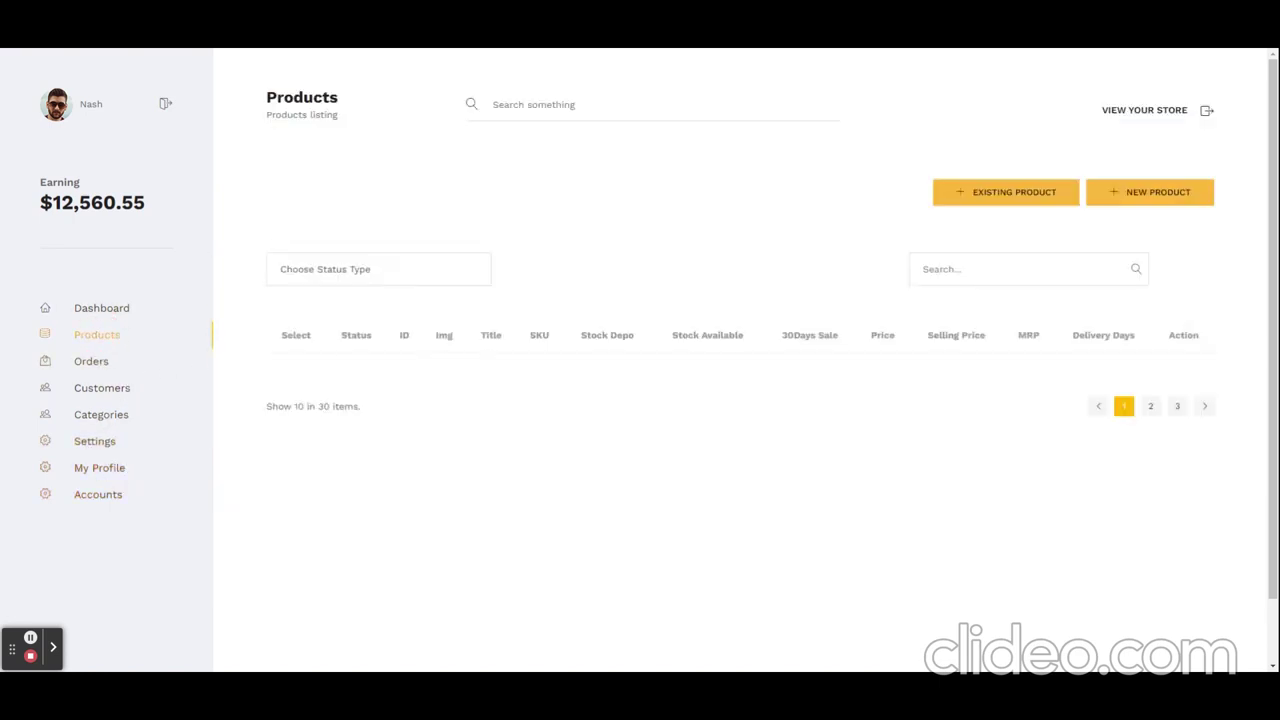
left_click(1022, 191)
left_click(624, 132)
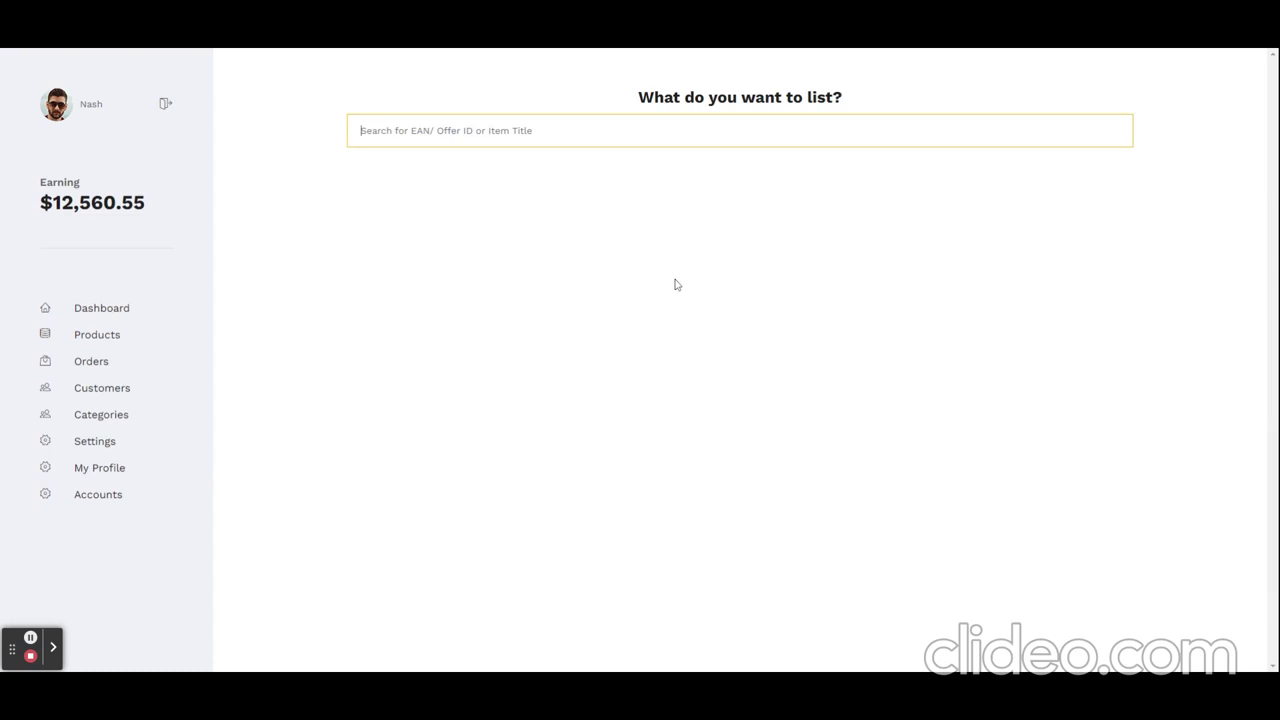
type("a")
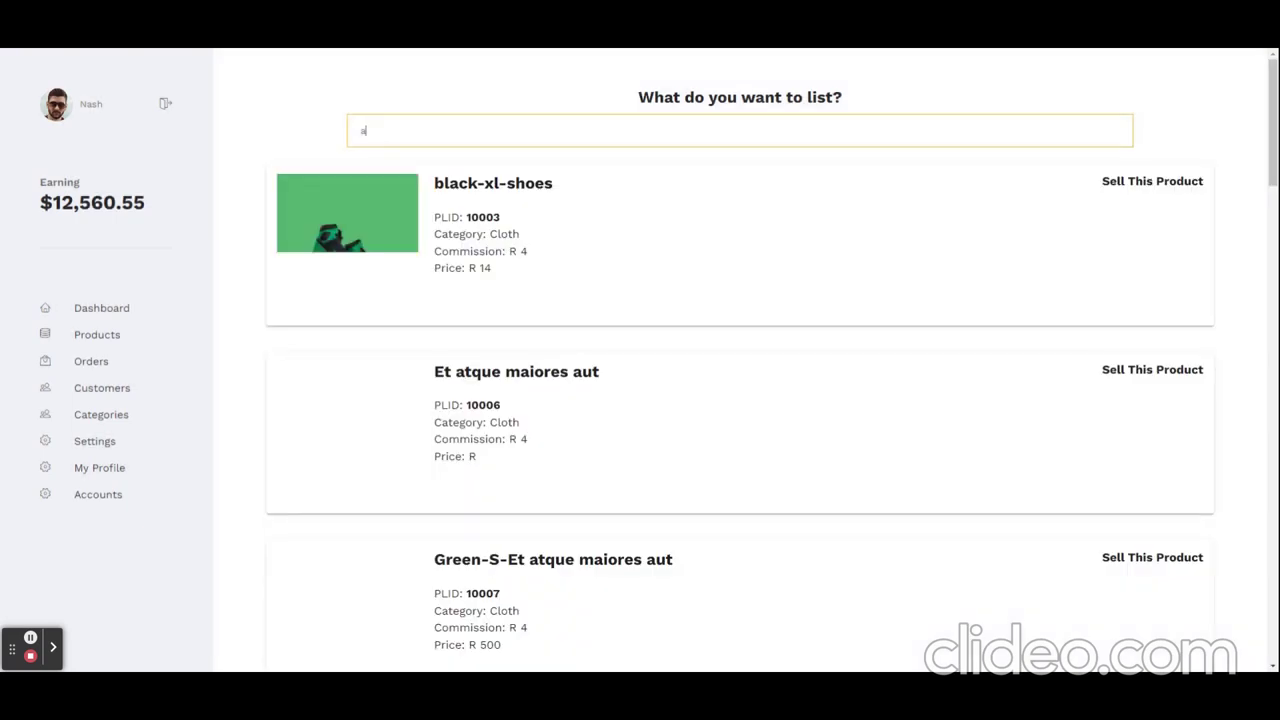
scroll(774, 317, "down", 9)
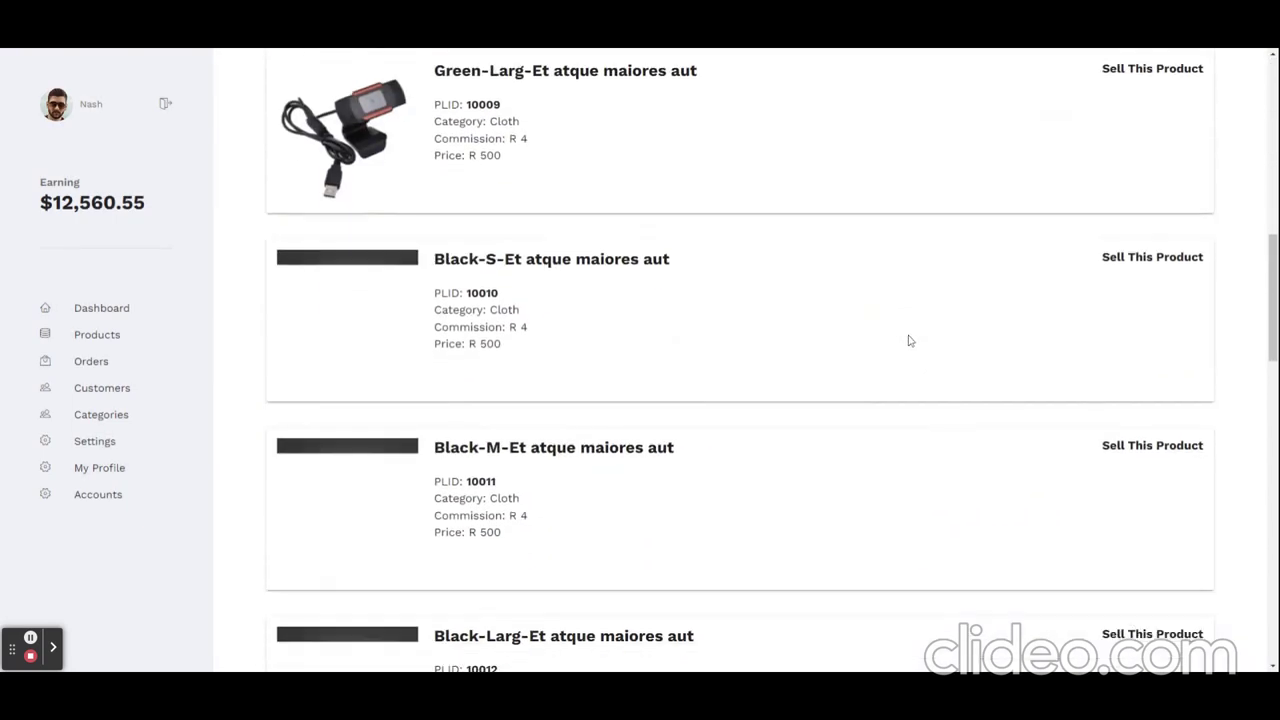
scroll(910, 341, "down", 11)
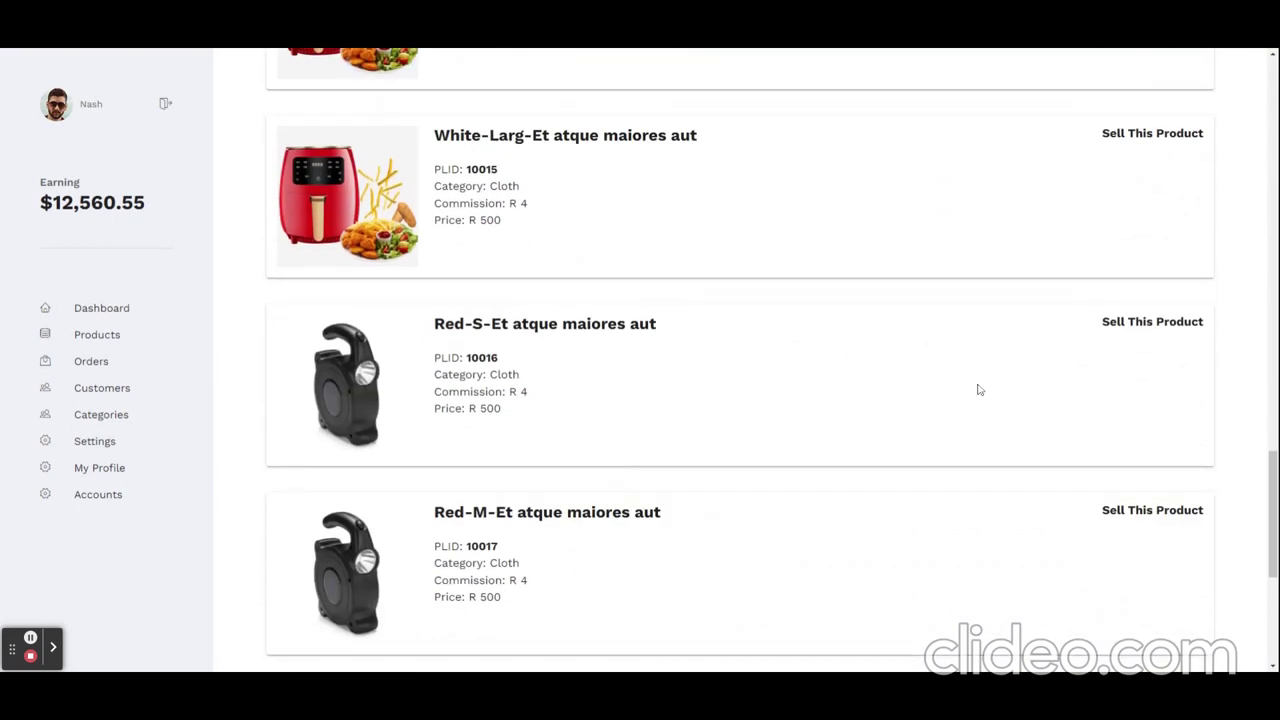
scroll(979, 390, "up", 13)
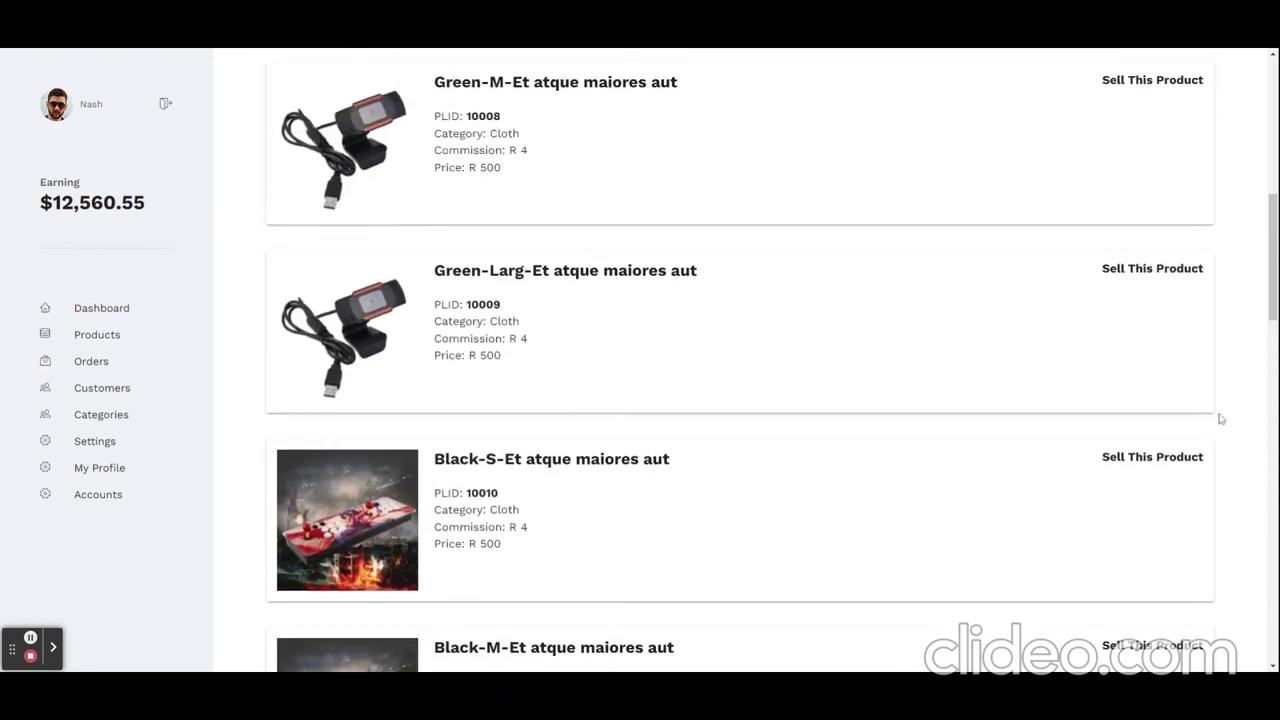
left_click(1185, 454)
left_click(964, 384)
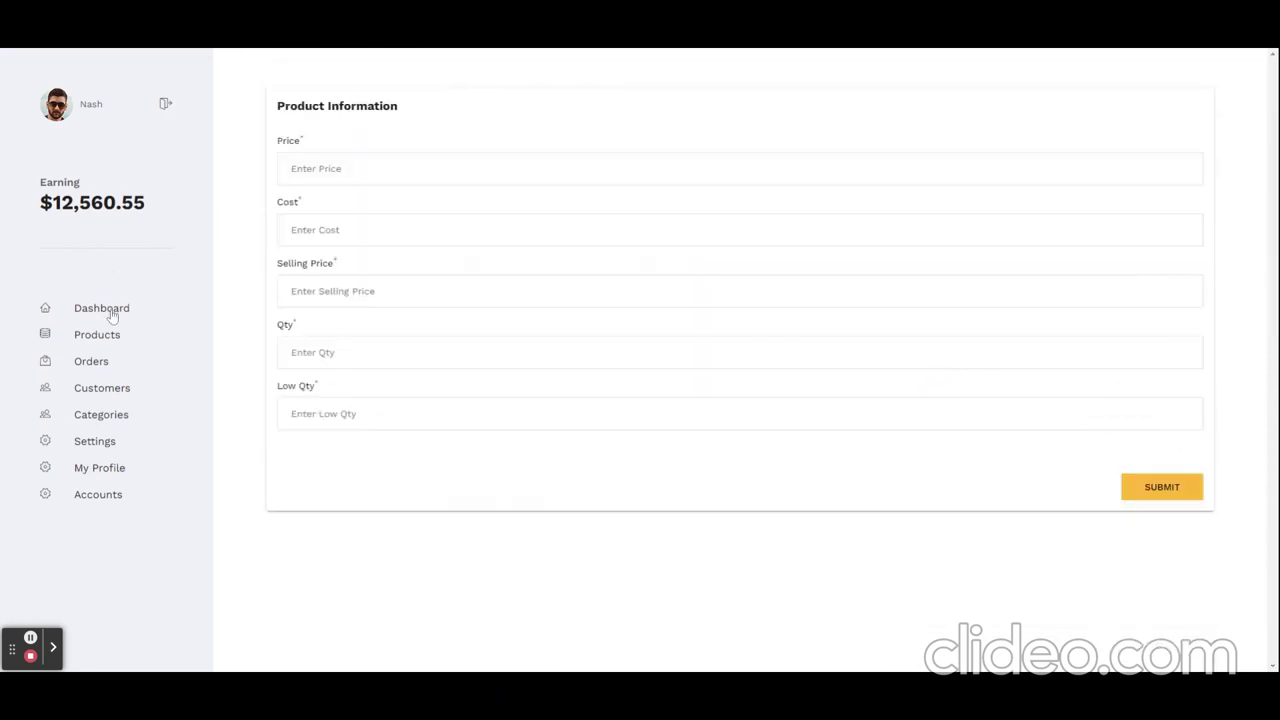
Fill in the product information with price 12, cost 99, selling price 49, quantity 45 and low quantity 65, and submit it.
left_click(163, 334)
left_click(375, 356)
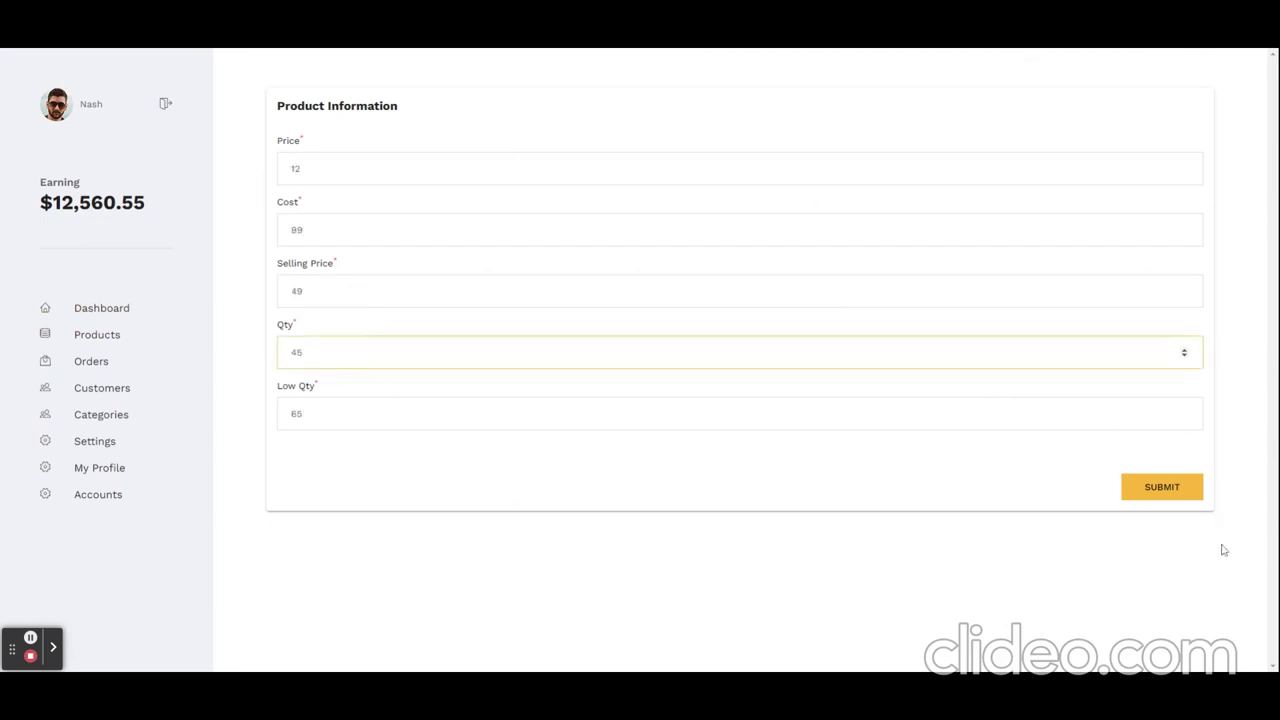
left_click(1164, 490)
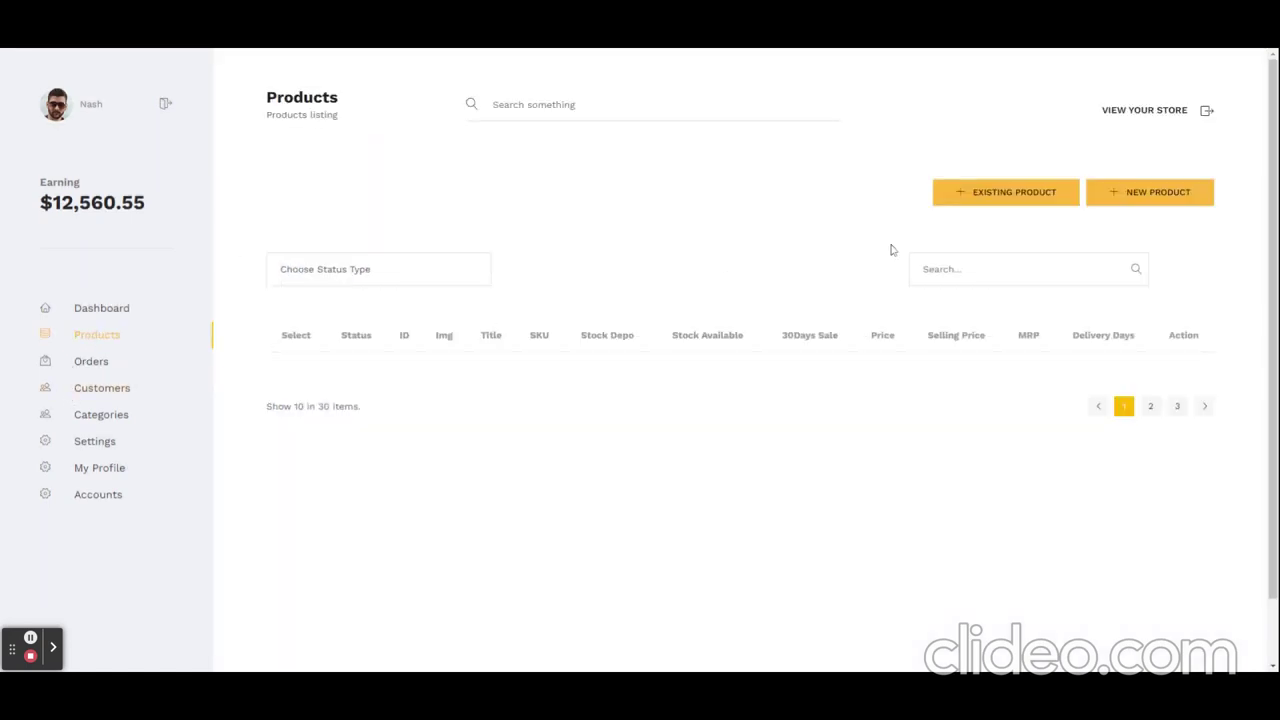
Start listing another existing product and search the catalogue for "xl".
left_click(1013, 193)
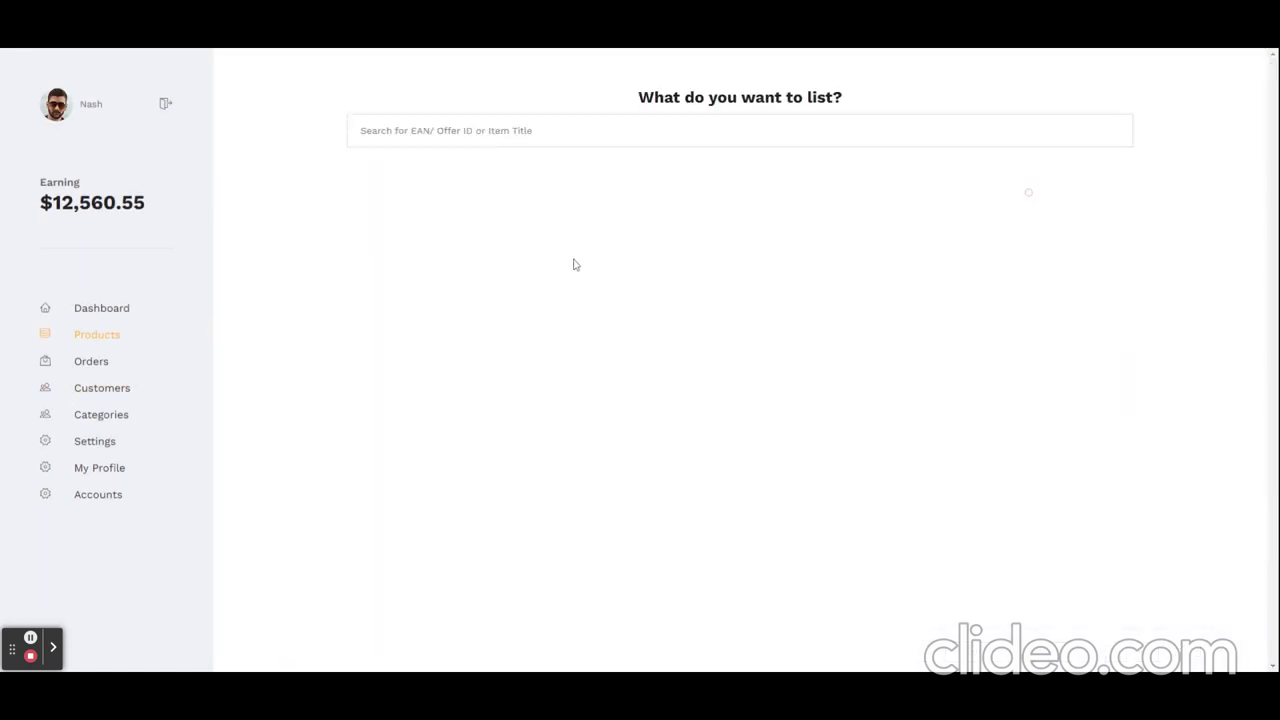
left_click(724, 133)
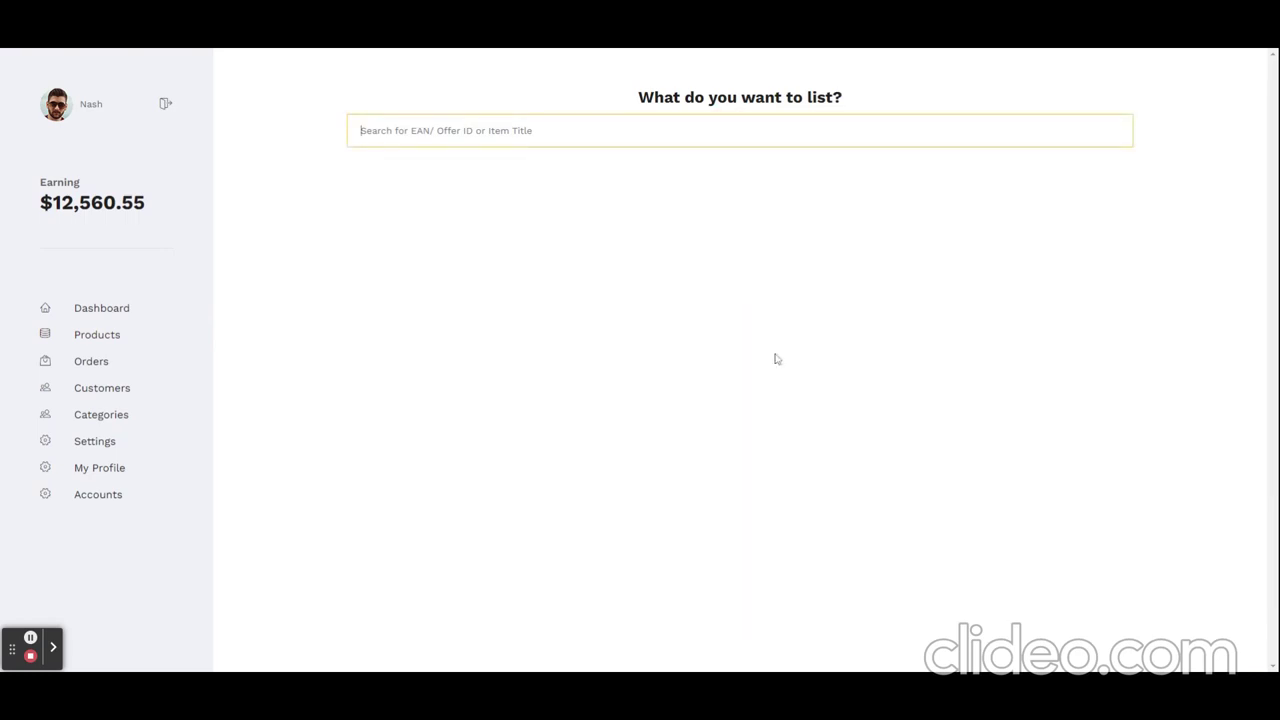
type("xl")
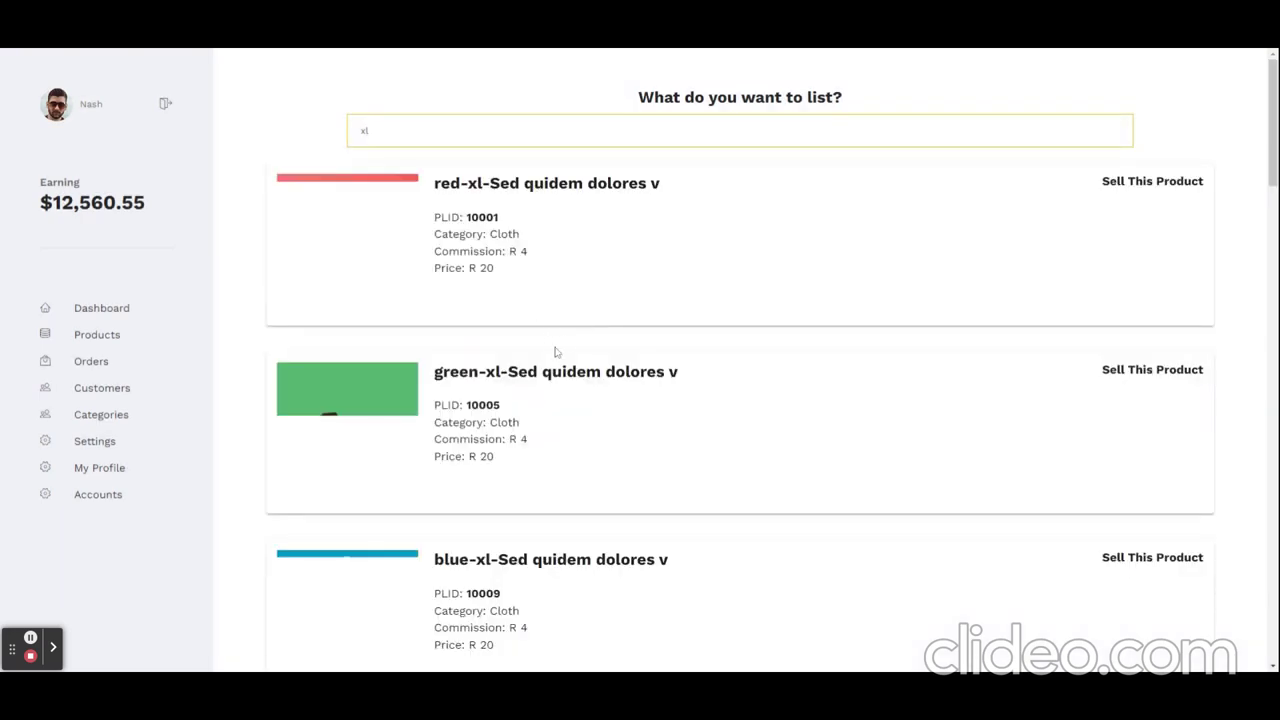
Look through the matching products, examining the red-xl product's title, category and commission and the green-xl product's title.
left_click_drag(440, 183, 544, 183)
left_click_drag(662, 183, 430, 195)
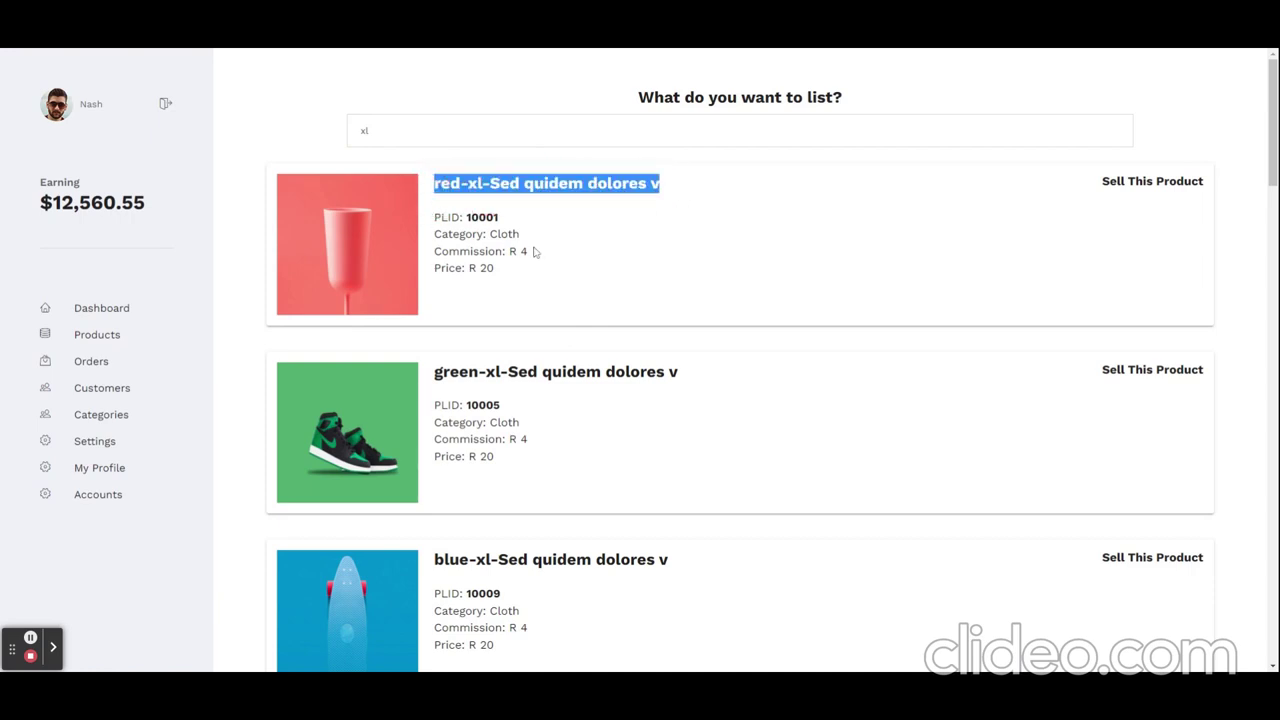
scroll(557, 266, "down", 9)
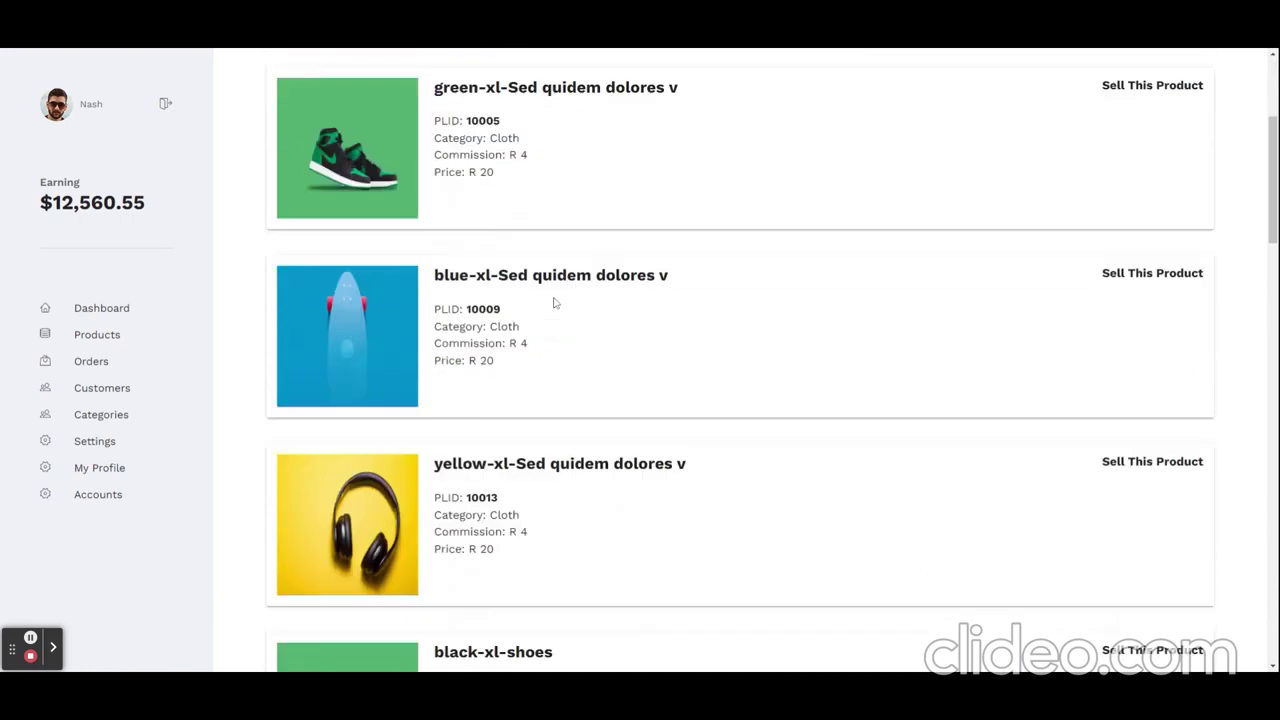
scroll(610, 386, "down", 14)
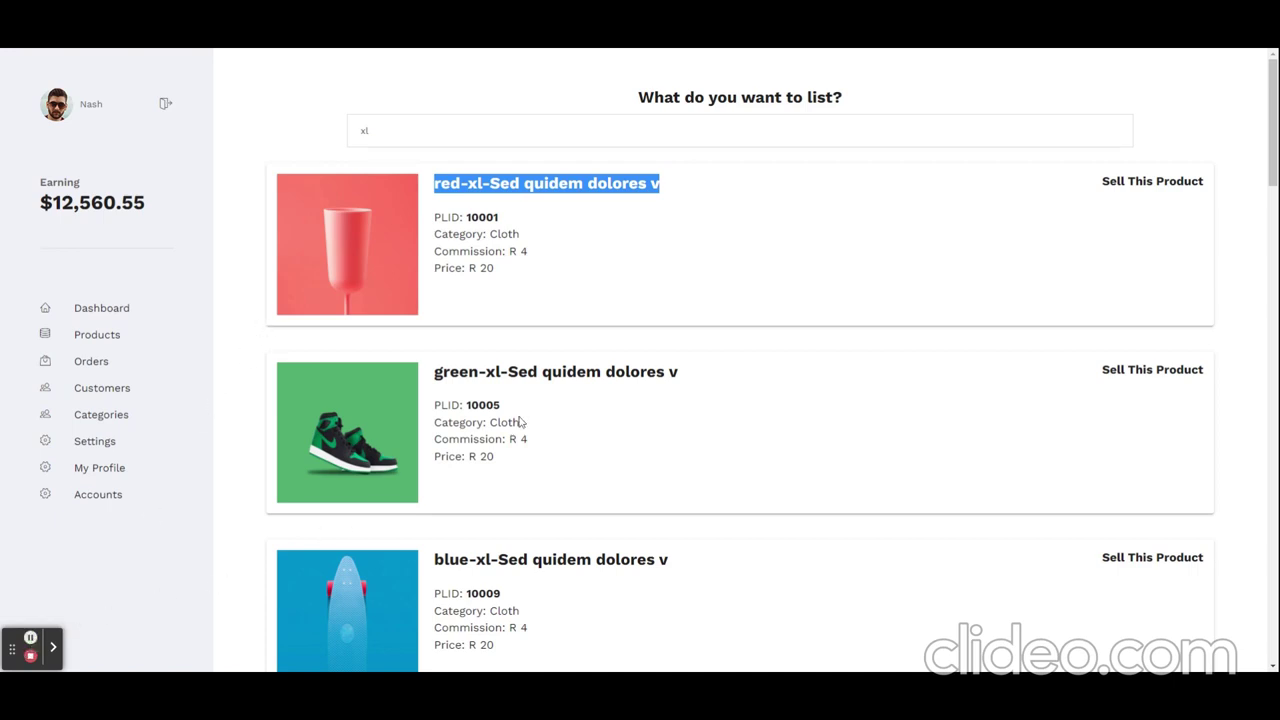
double_click(504, 234)
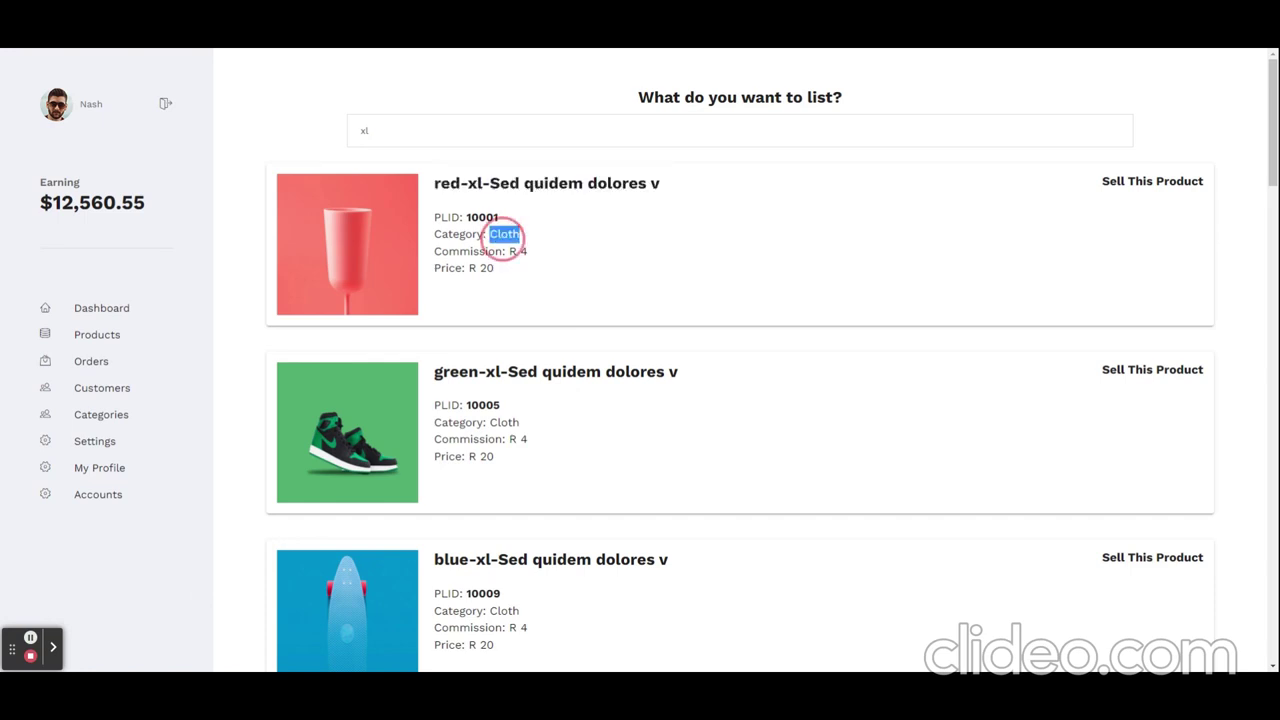
double_click(514, 251)
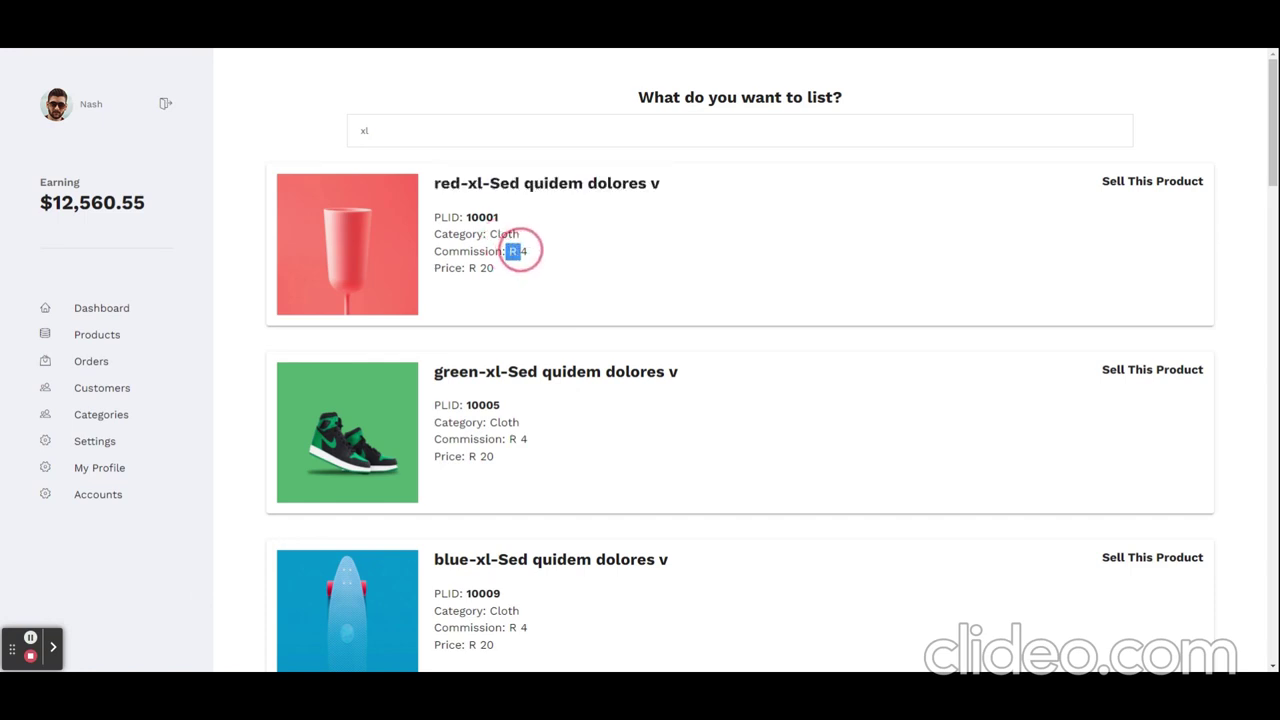
double_click(519, 251)
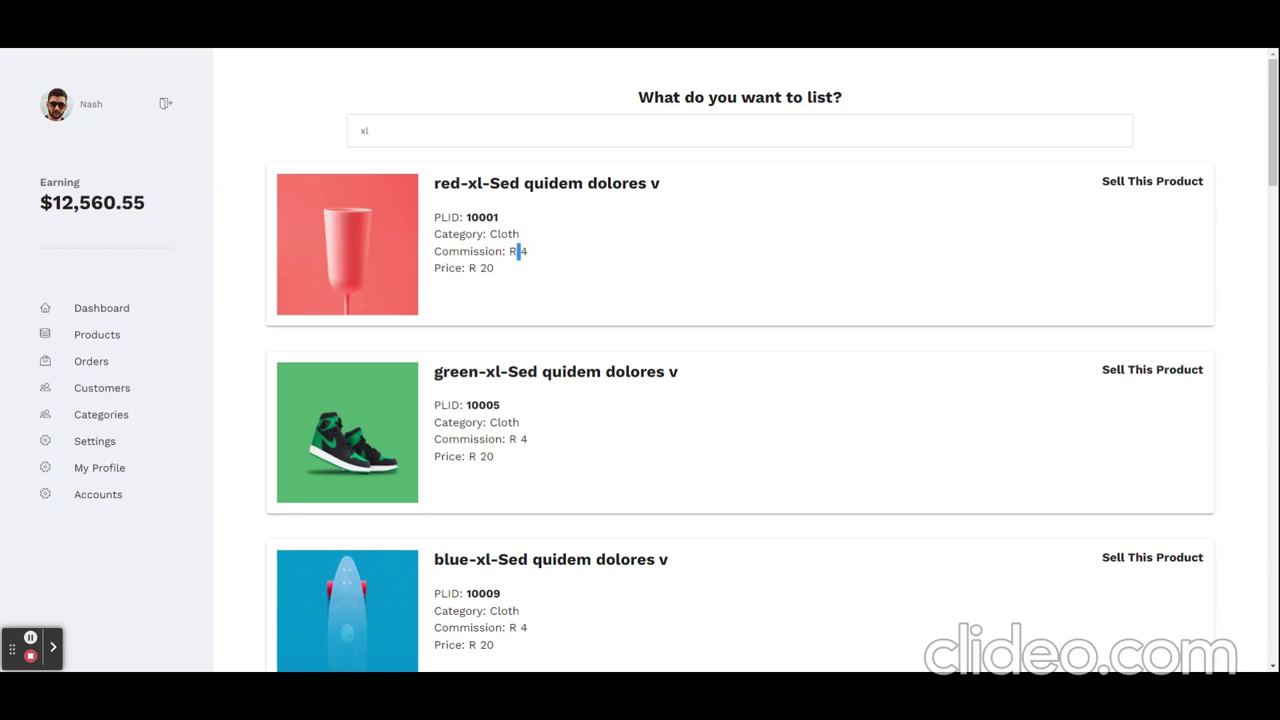
double_click(457, 234)
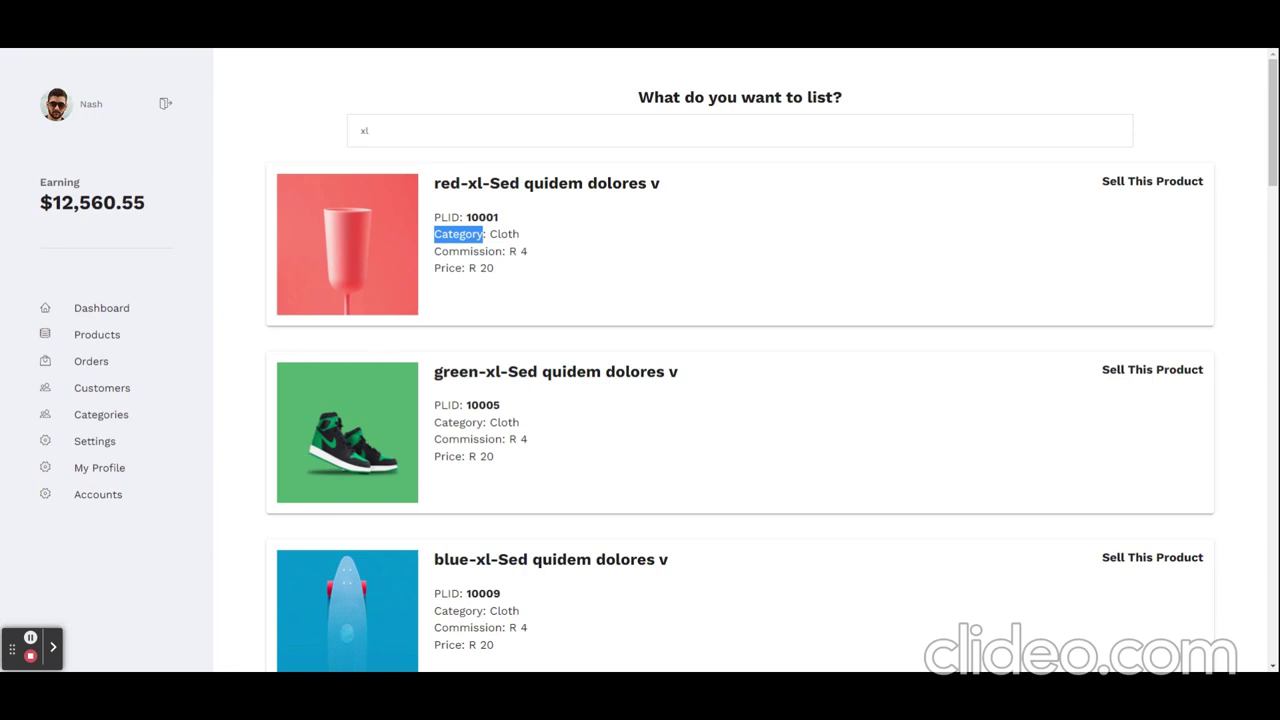
double_click(523, 372)
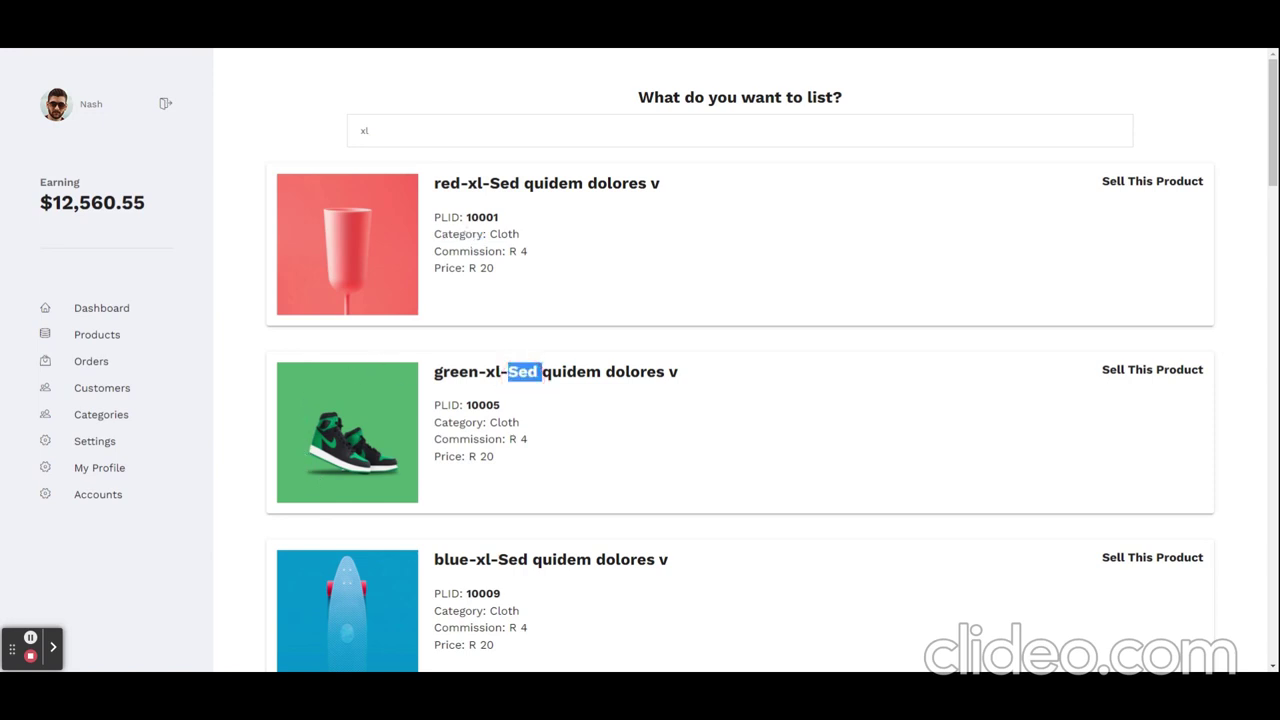